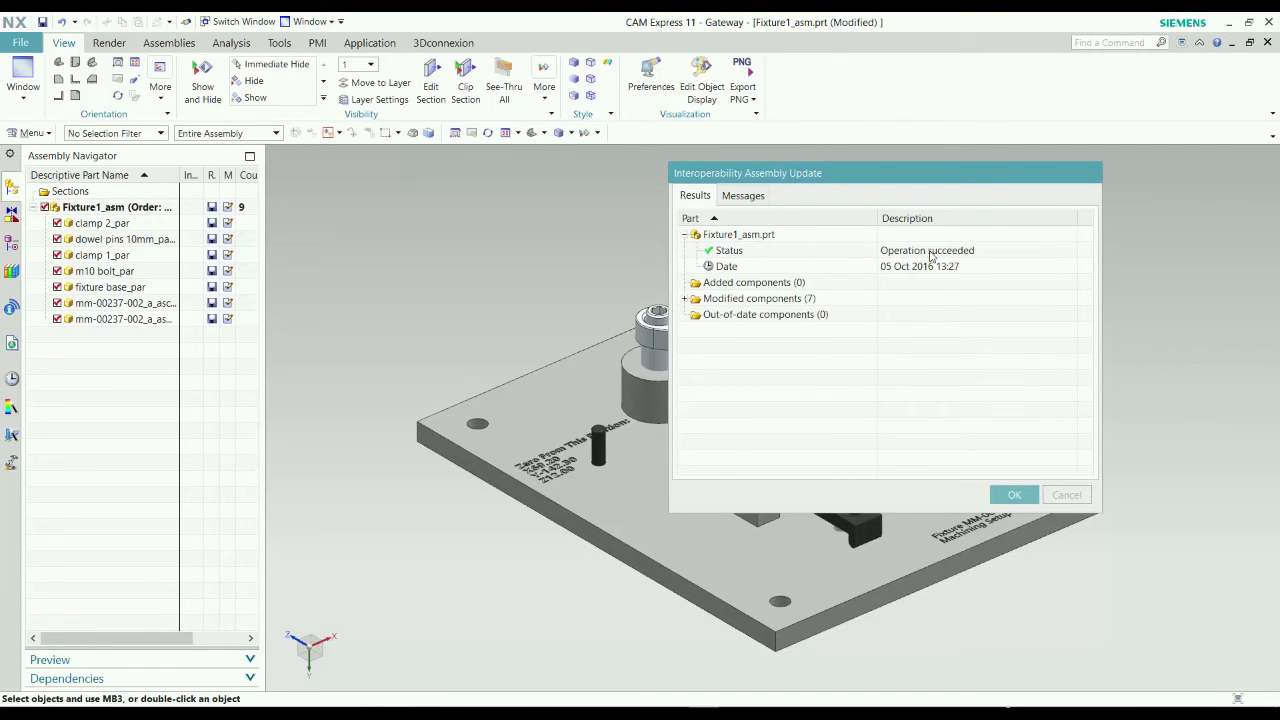
Accept the assembly update report, open the model's existing setup Fixture1_asm_setup_1.prt, and close its information listing.
left_click(1015, 496)
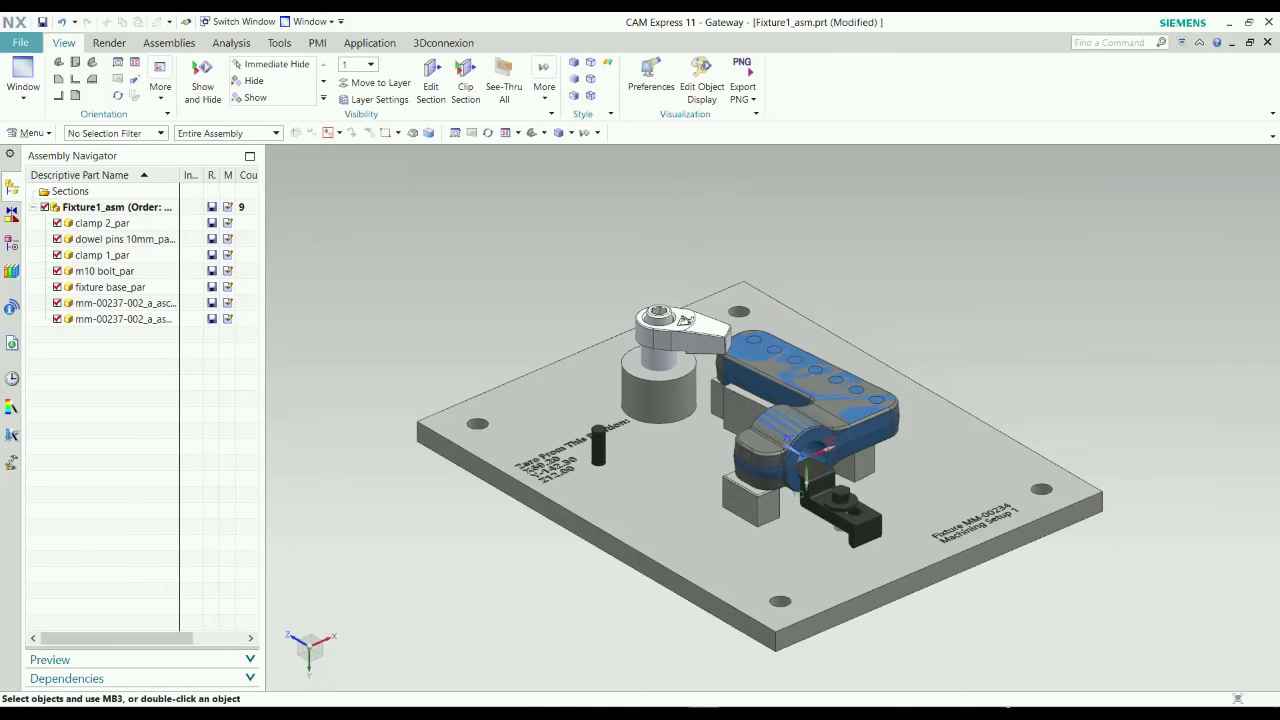
left_click(11, 343)
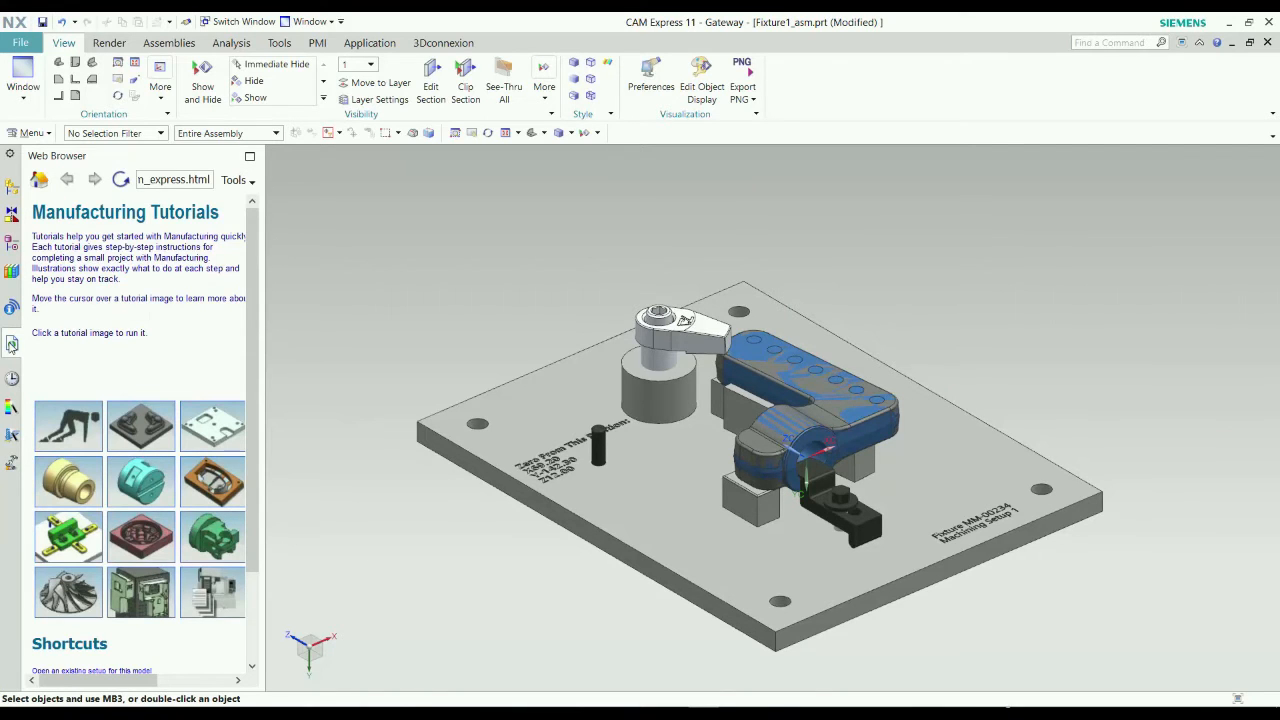
scroll(89, 347, "down", 1)
scroll(132, 485, "down", 1)
left_click(135, 571)
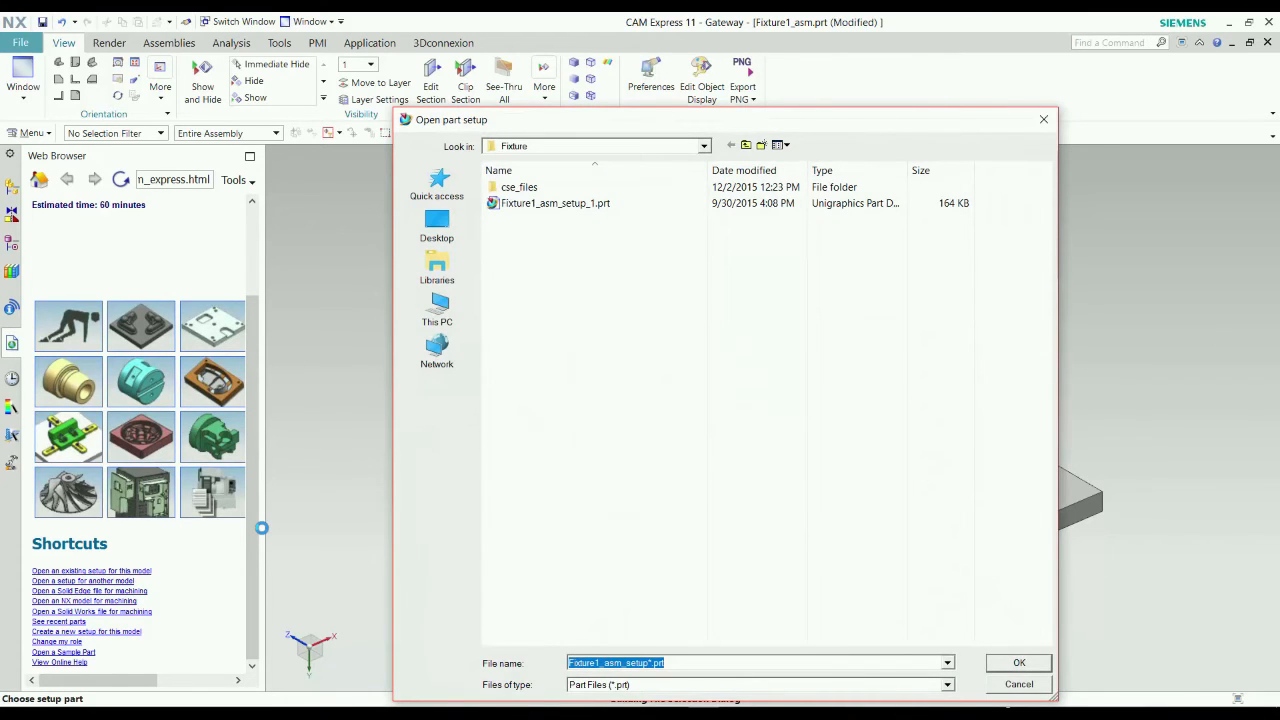
left_click(592, 204)
left_click(1019, 662)
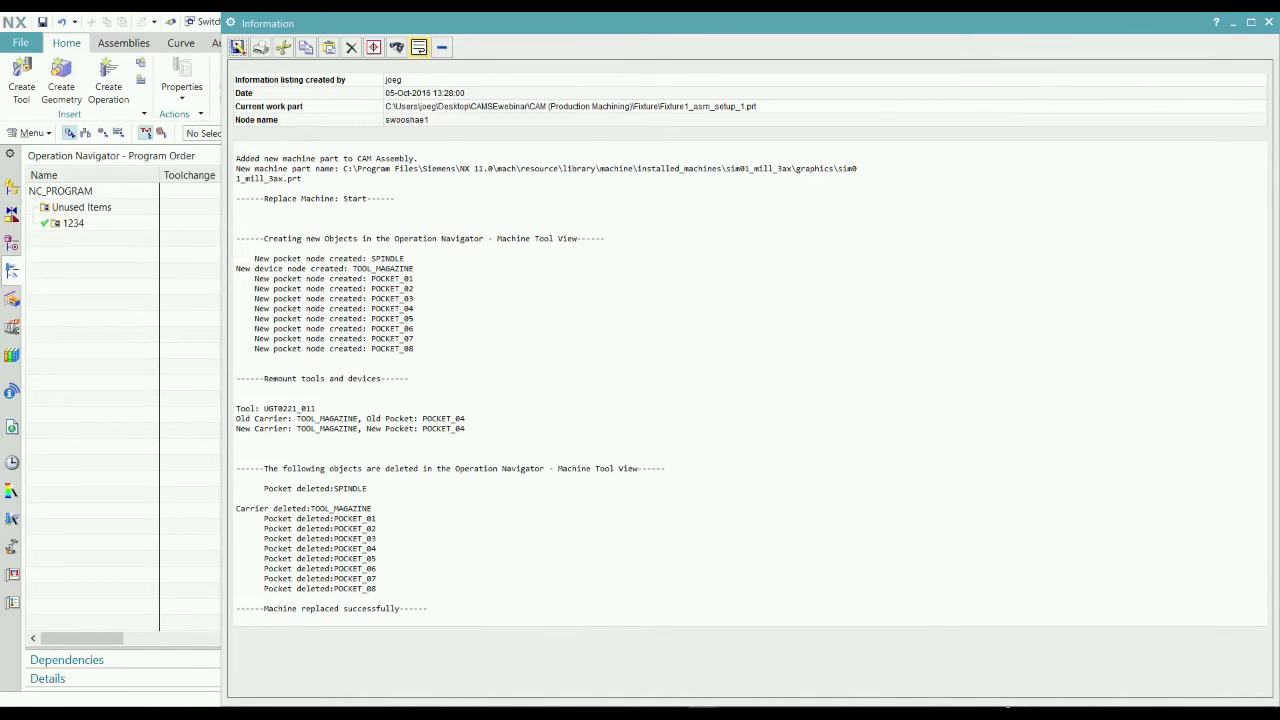
left_click(1268, 22)
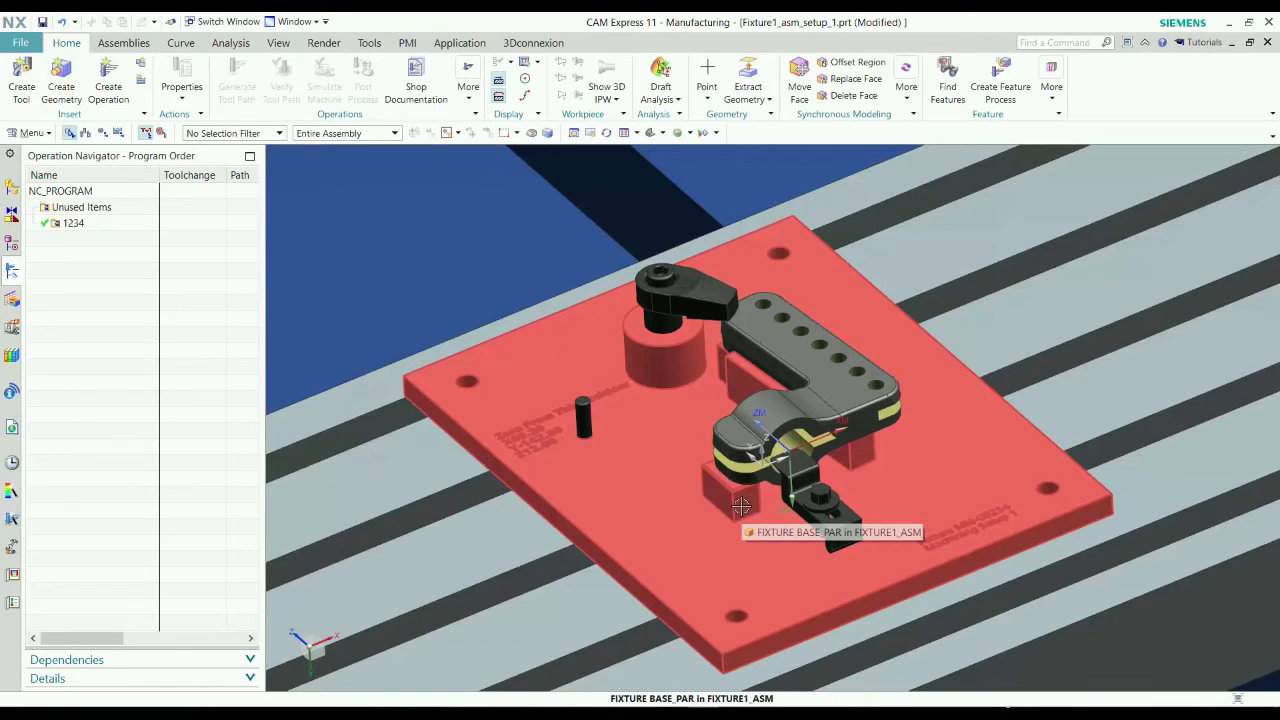
Start a mill_planar GROOVE_MILLING operation in program 1234 using the UGT0221_011 T-slot tool.
scroll(750, 512, "down", 6)
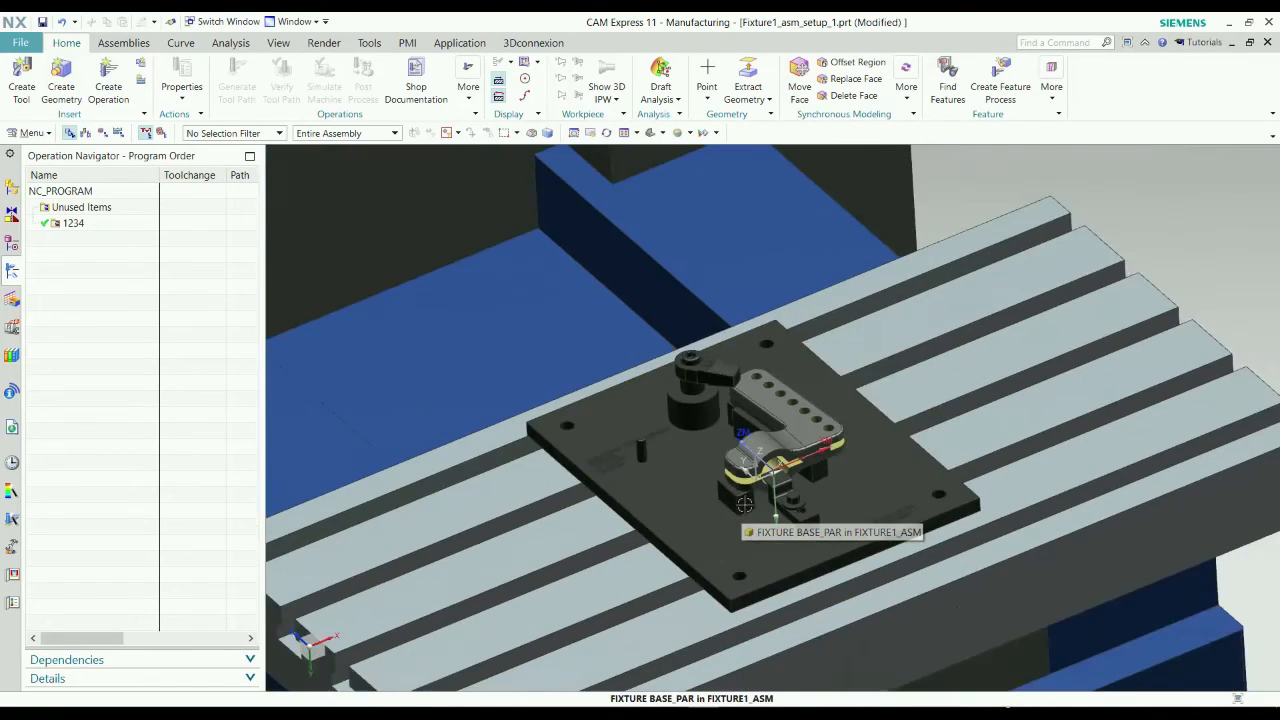
middle_click_drag(1140, 320, 1080, 308)
scroll(1015, 312, "down", 3)
middle_click_drag(484, 527, 475, 547)
scroll(756, 432, "up", 5)
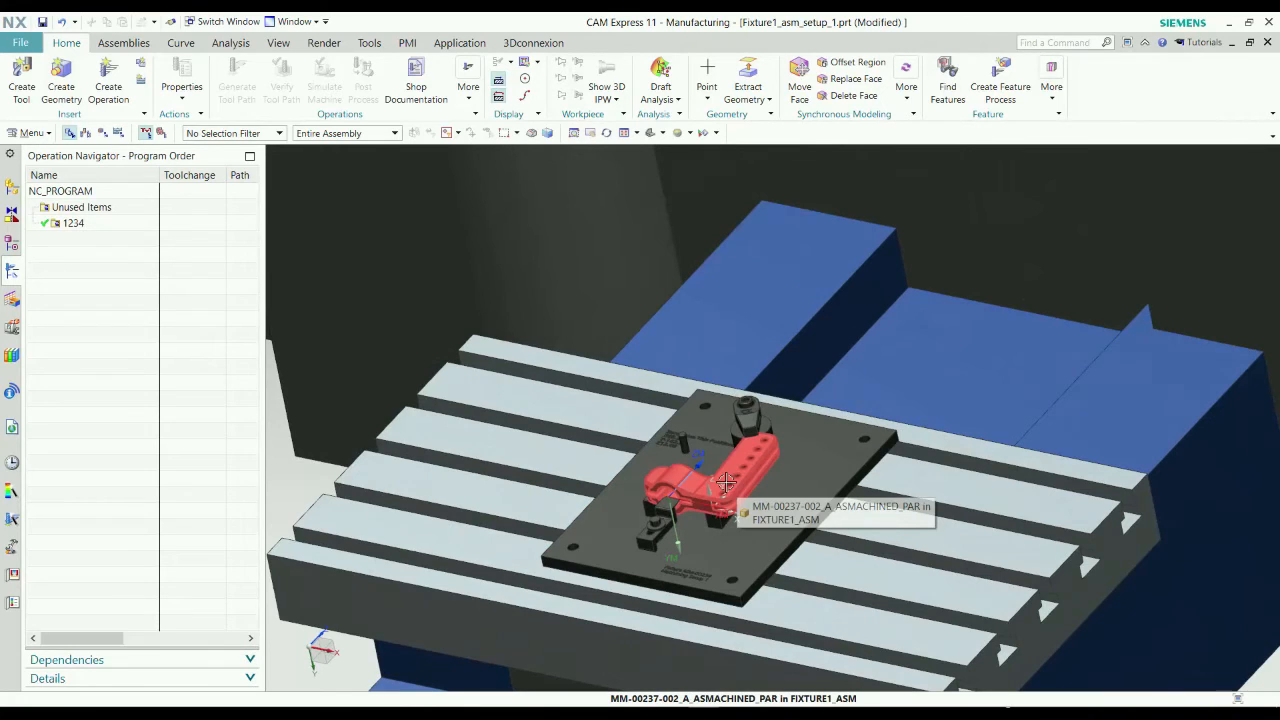
left_click(114, 82)
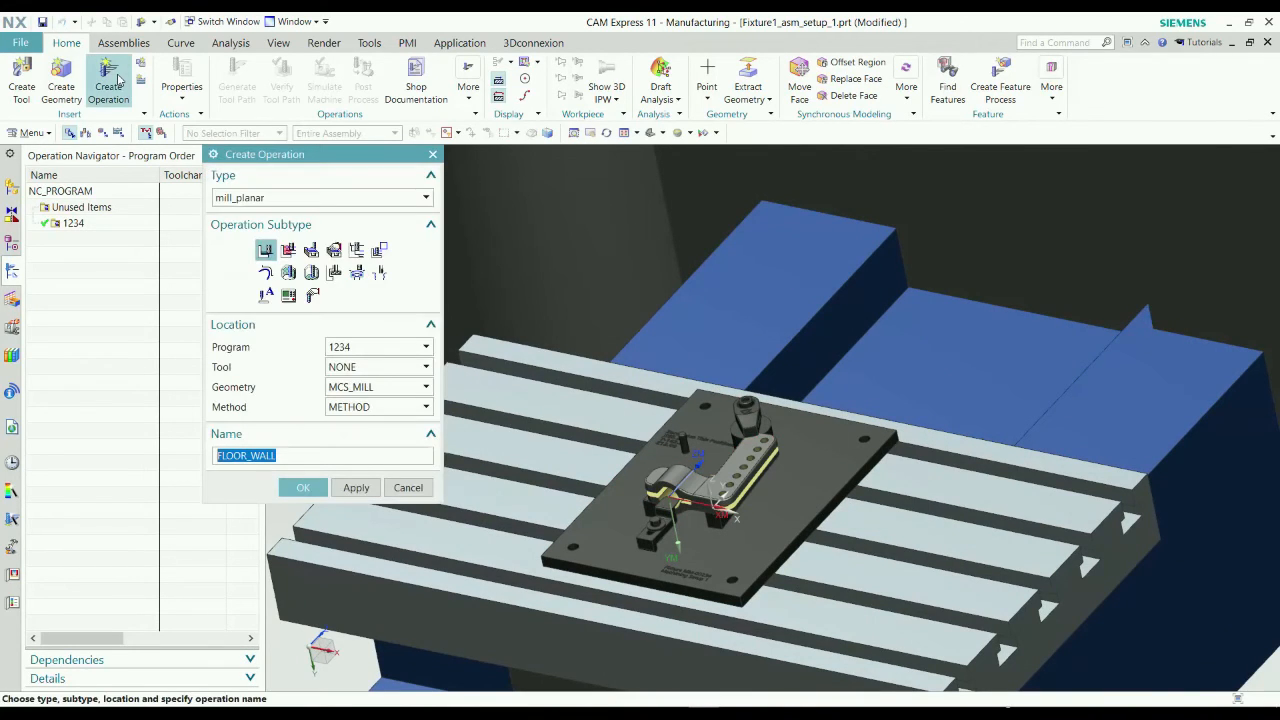
scroll(795, 577, "up", 5)
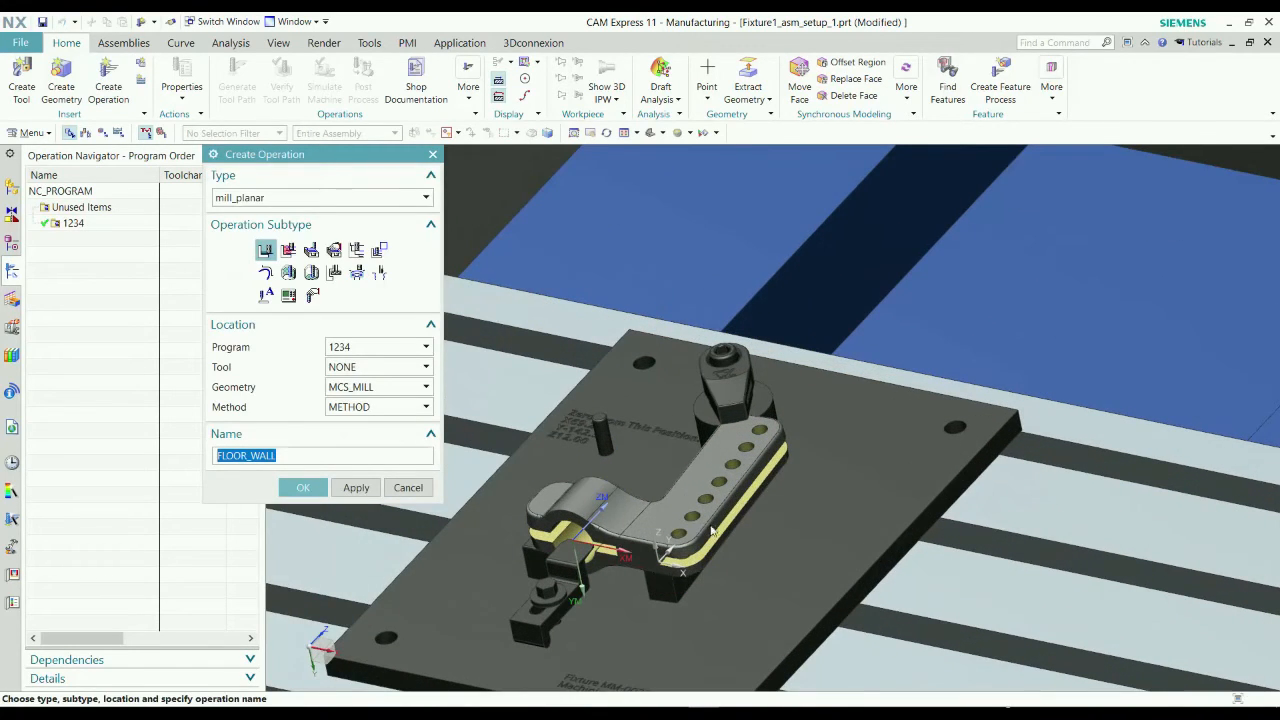
left_click(335, 274)
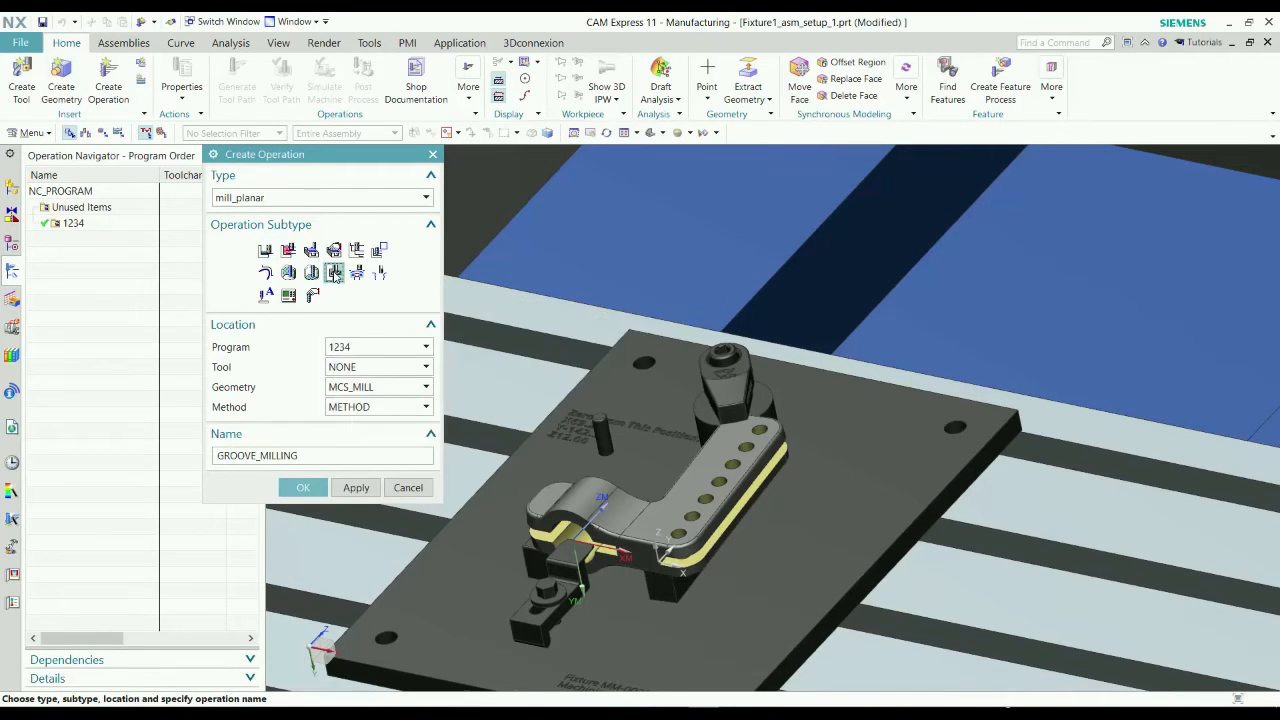
left_click(357, 369)
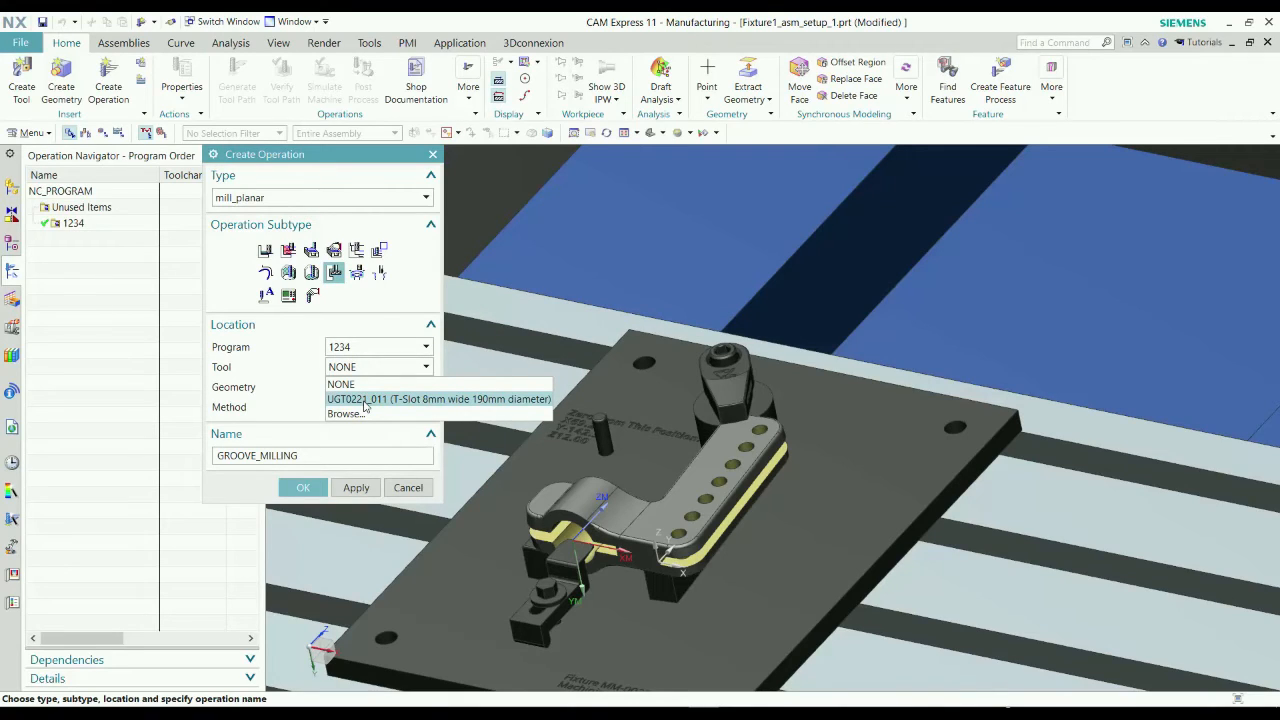
left_click(366, 399)
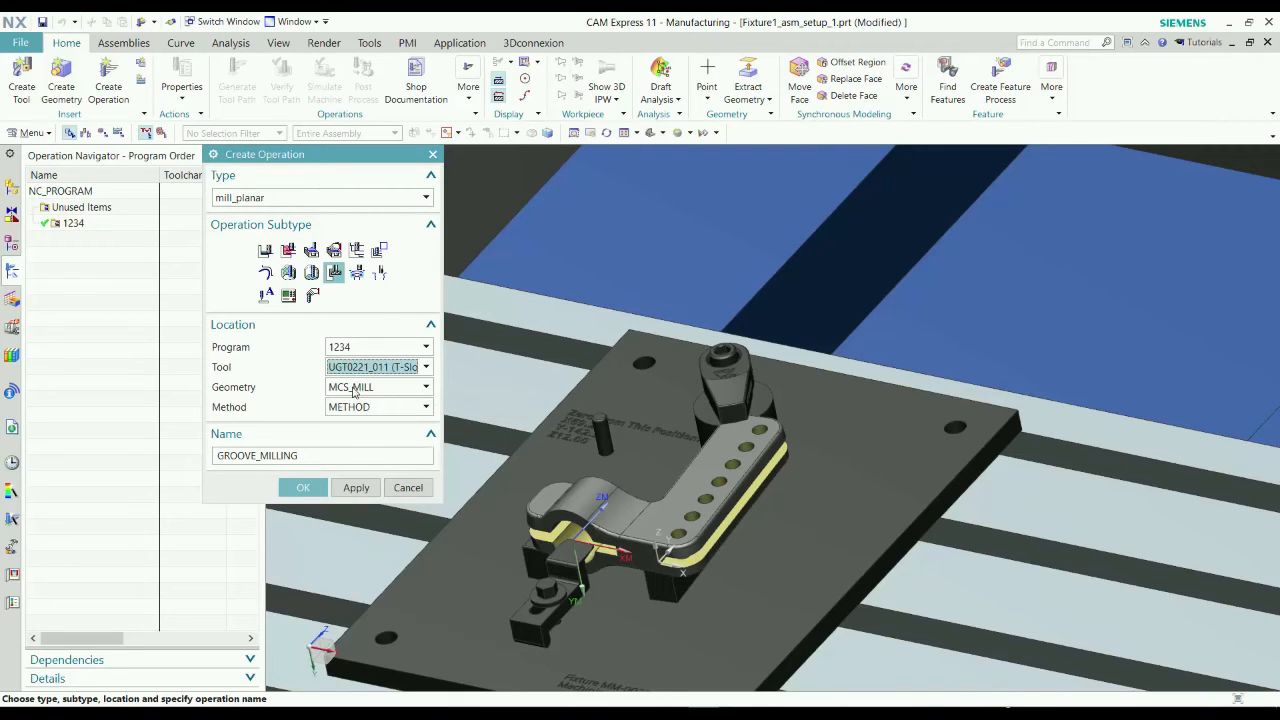
Assign the WORKPIECE geometry and MILL_FINISH method to the groove milling operation and create it.
left_click(353, 389)
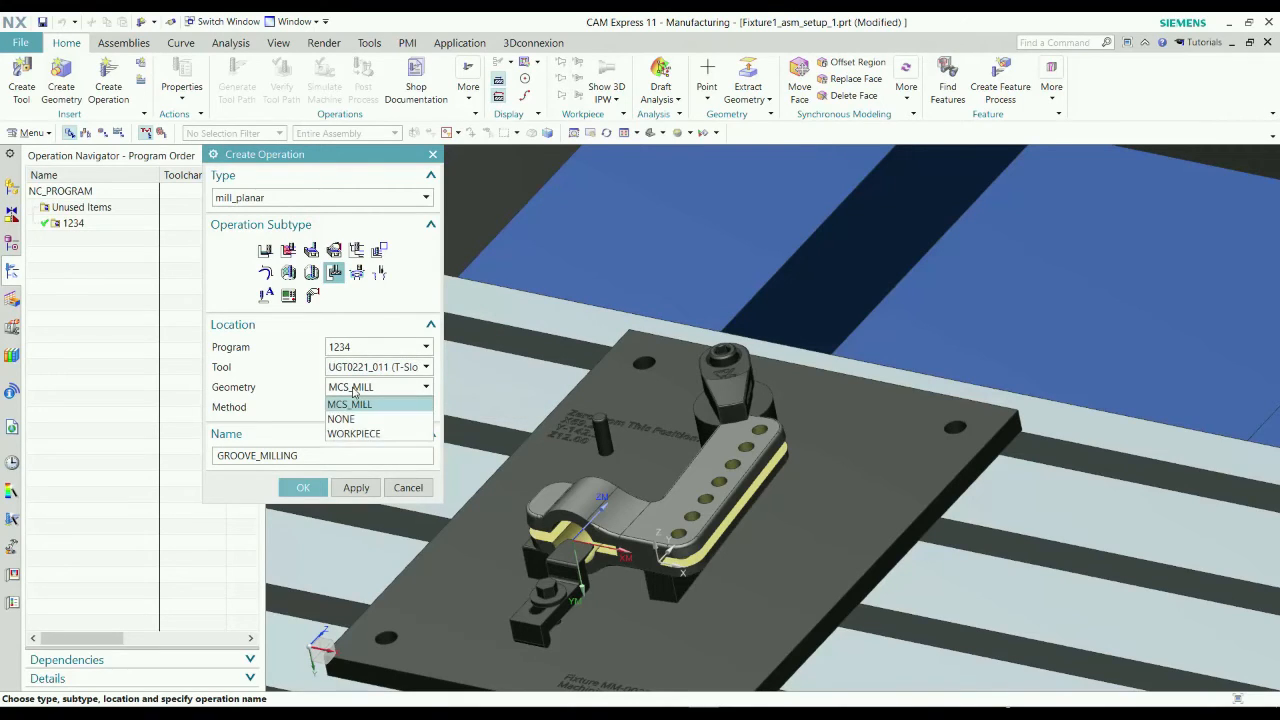
left_click(397, 436)
left_click(390, 409)
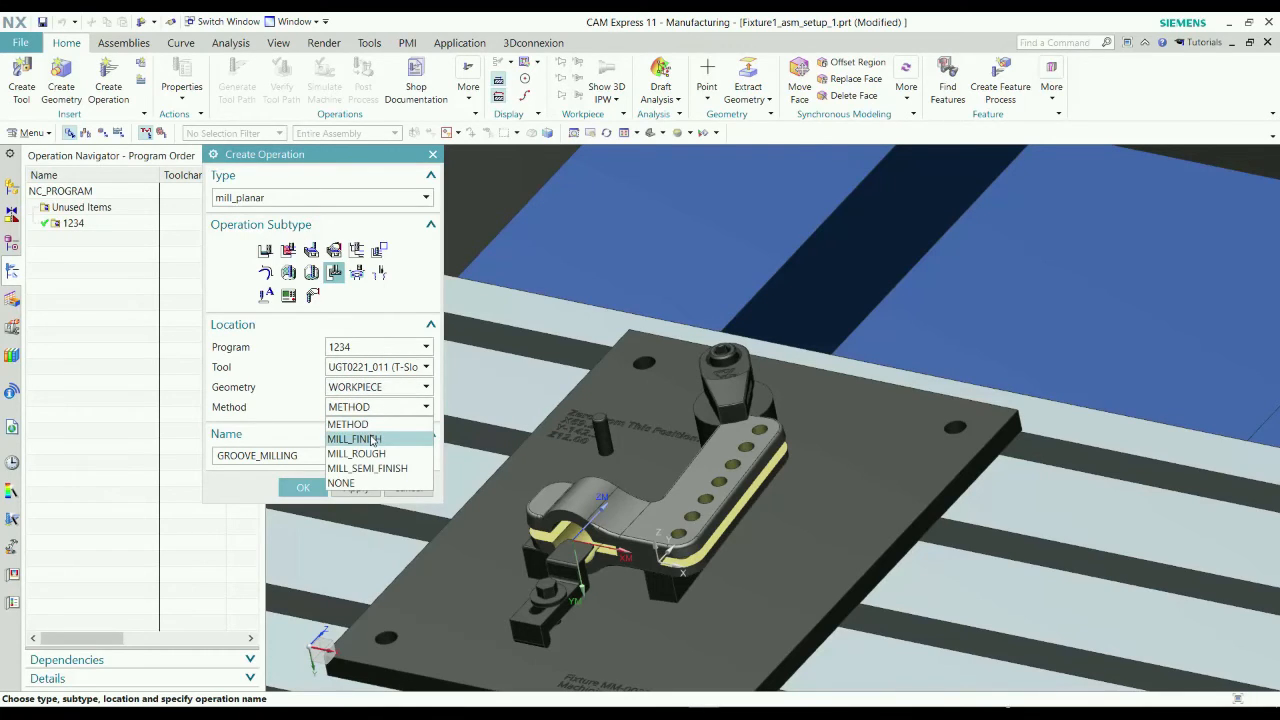
left_click(372, 441)
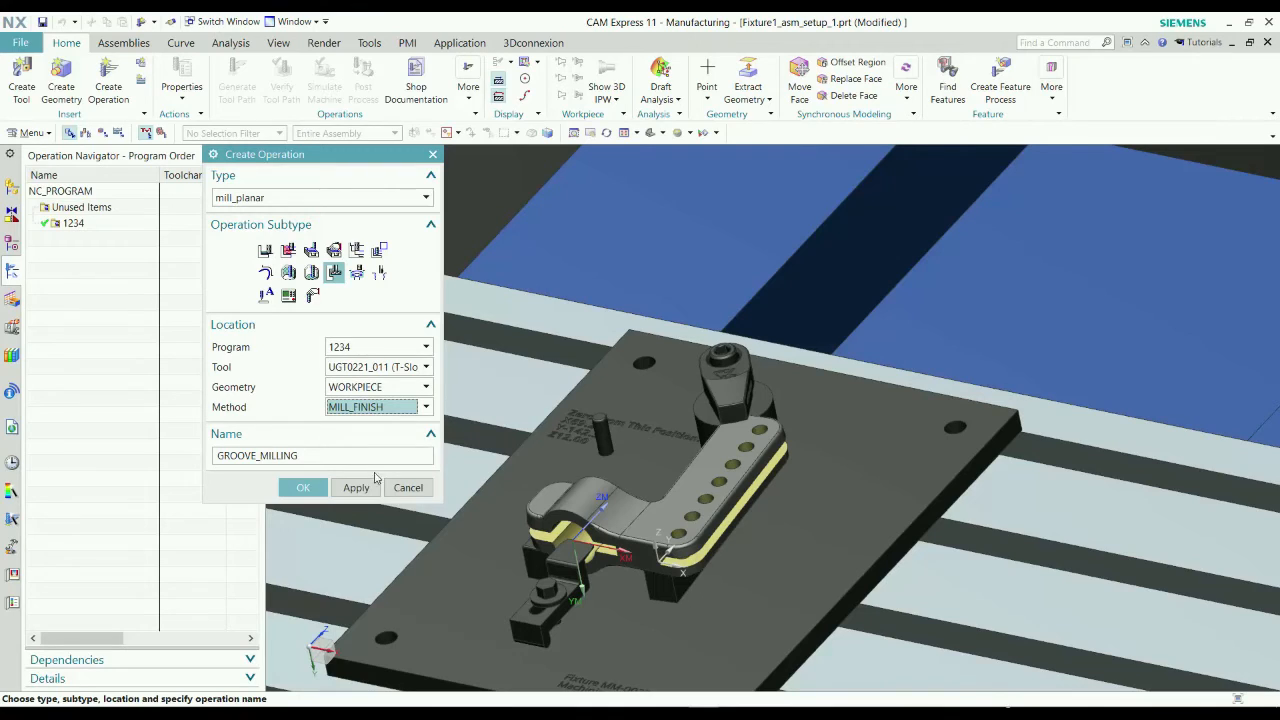
left_click(303, 487)
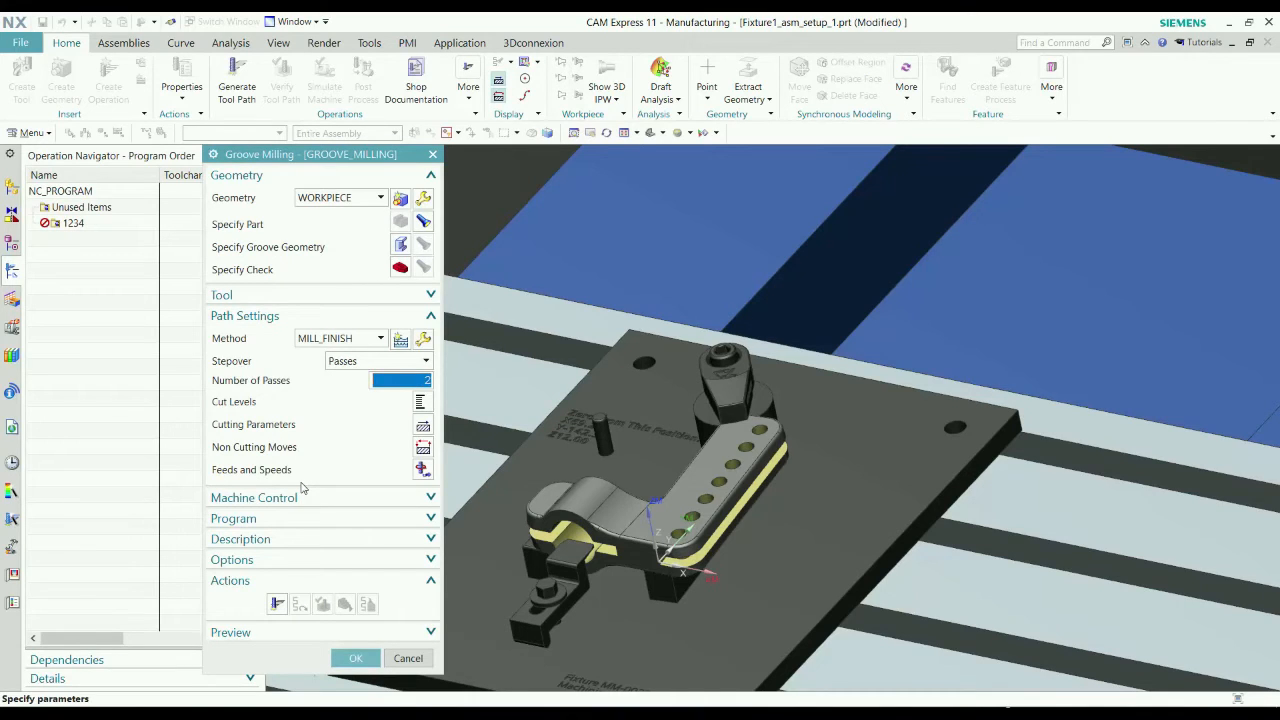
Specify the groove geometry by selecting the yellow slot face along the part's long outer edge.
left_click(405, 248)
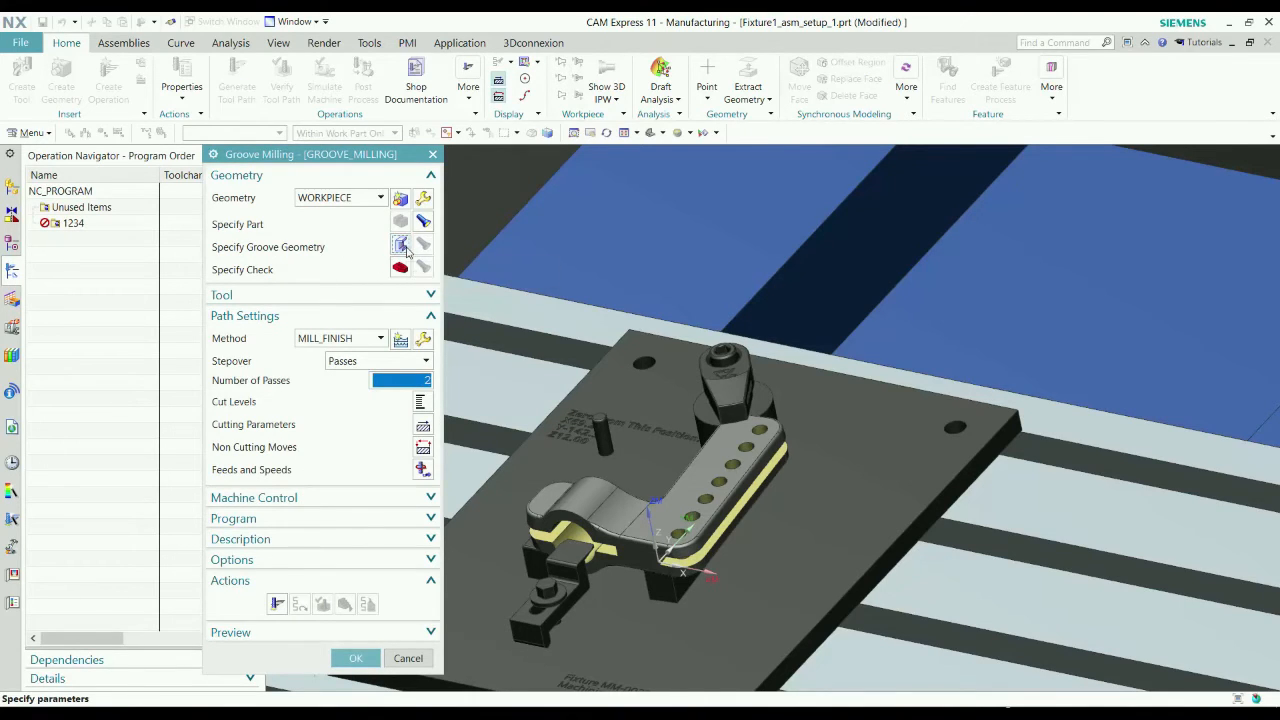
scroll(657, 554, "up", 8)
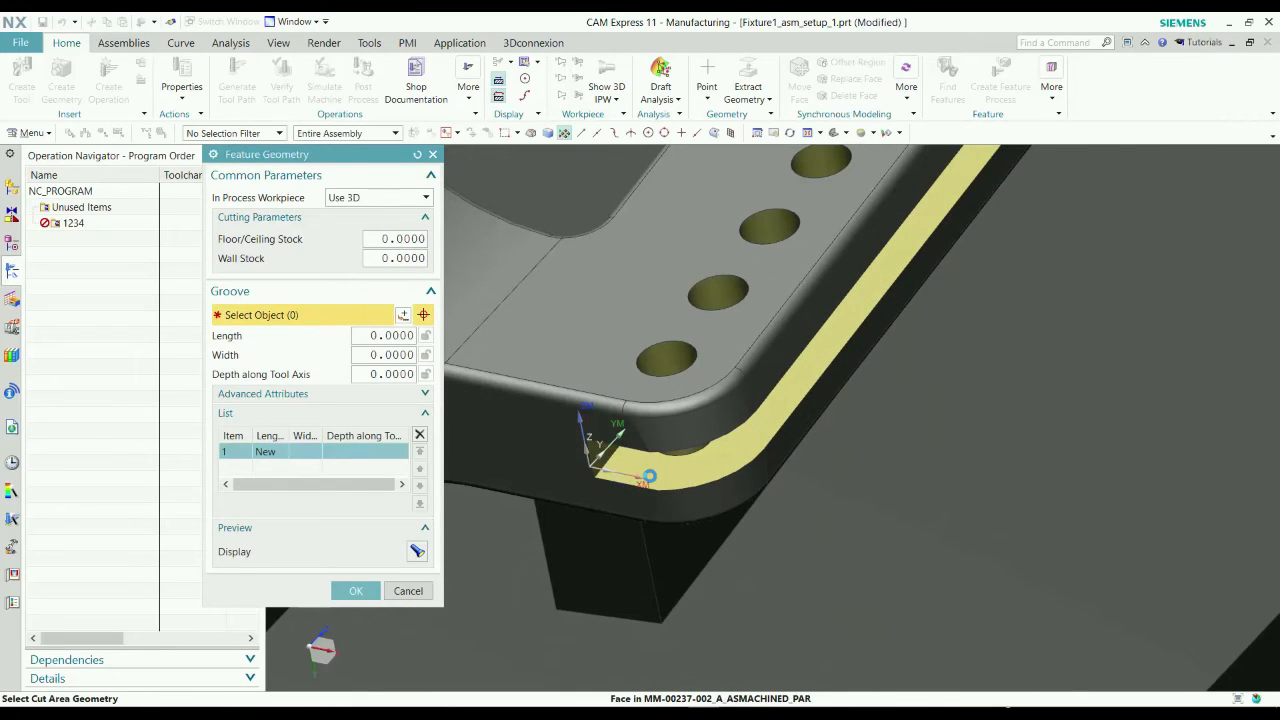
left_click(641, 480)
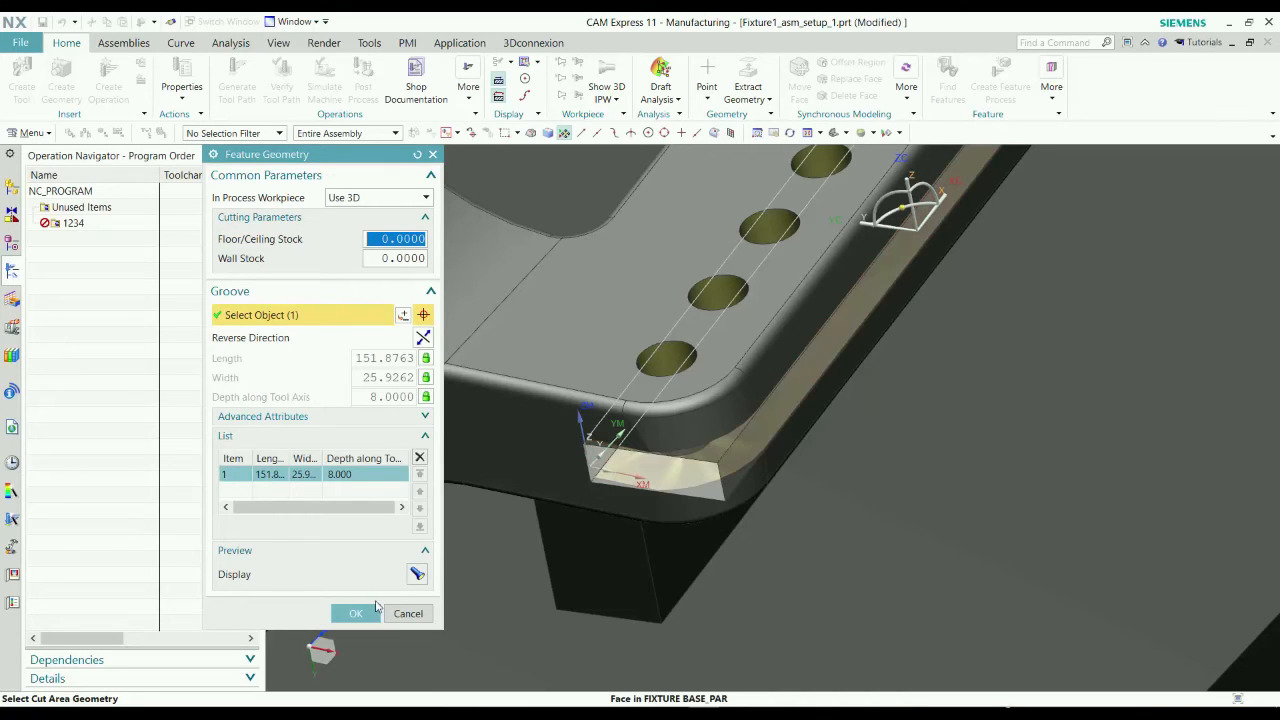
left_click(358, 613)
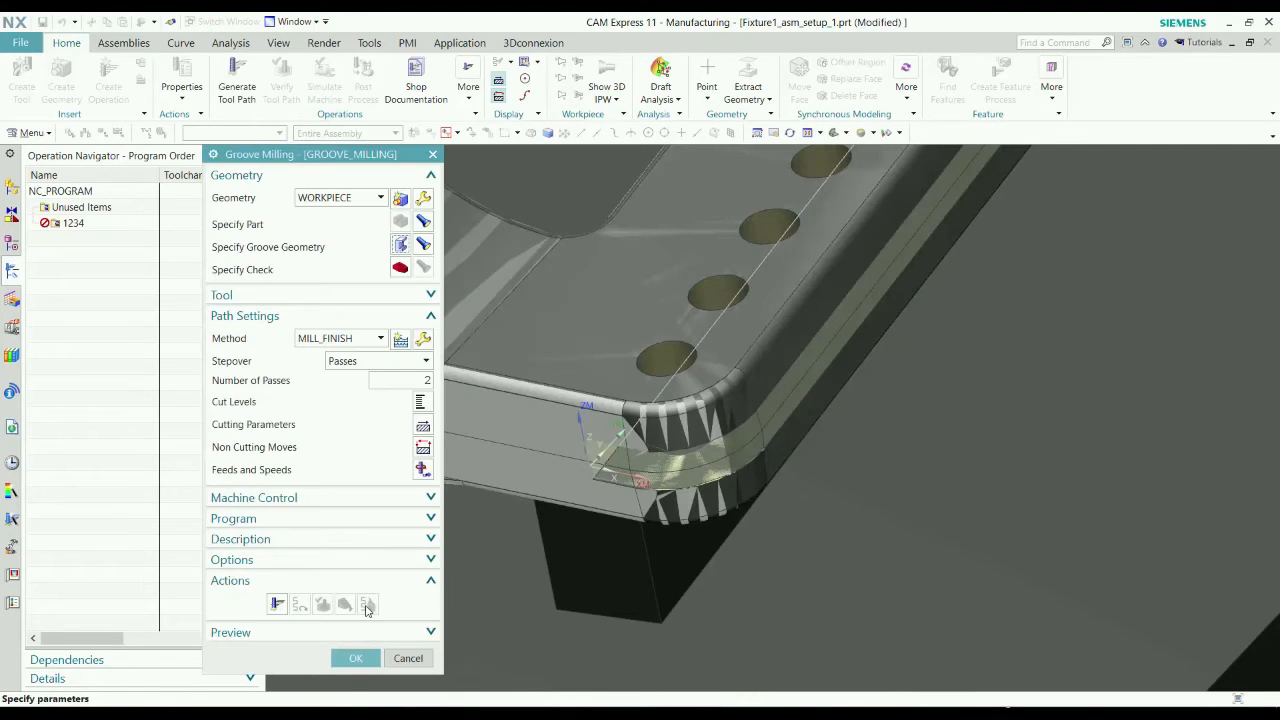
Generate the groove milling tool path and replay it over the fixture.
scroll(800, 490, "up", 2)
scroll(803, 490, "down", 6)
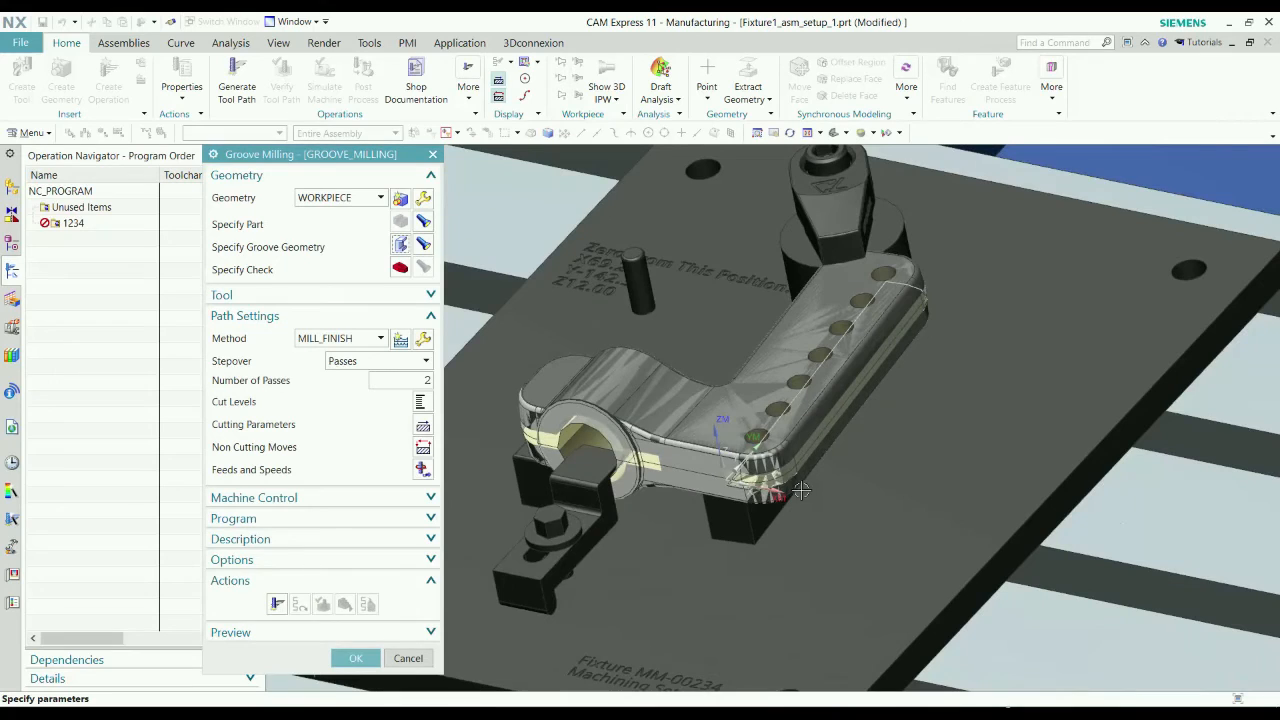
left_click(279, 605)
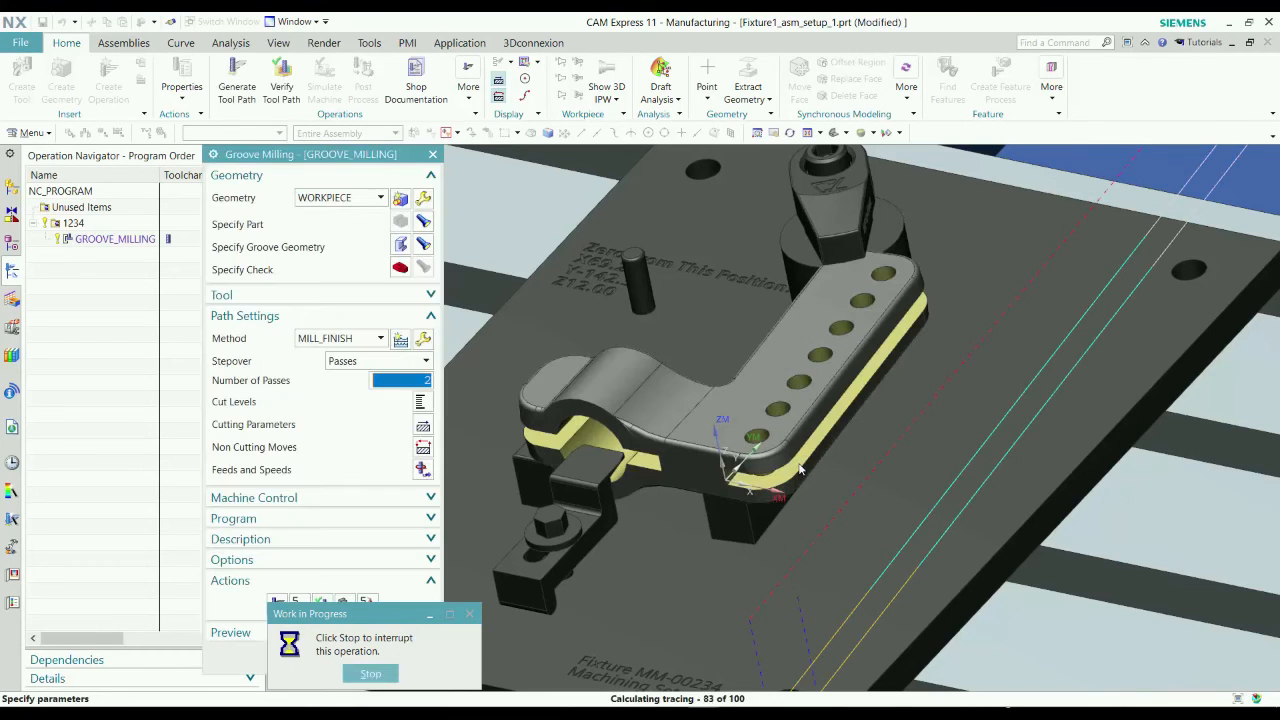
scroll(797, 466, "up", 3)
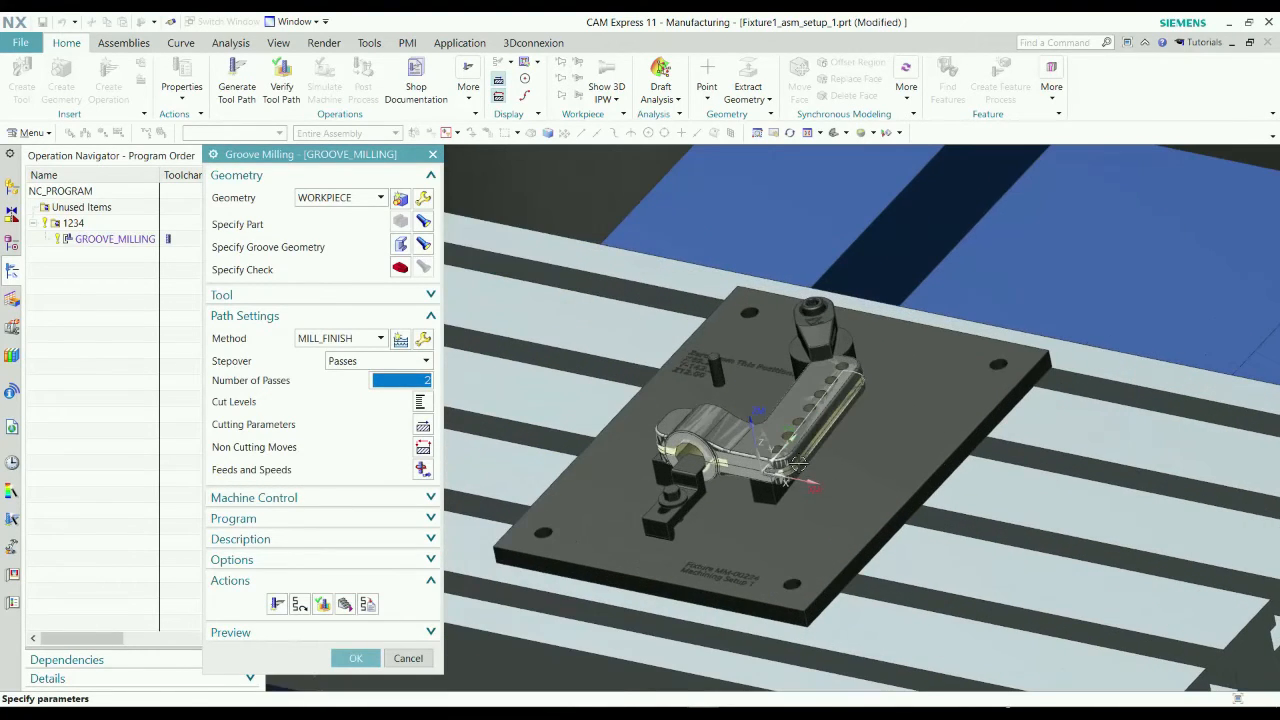
left_click(299, 604)
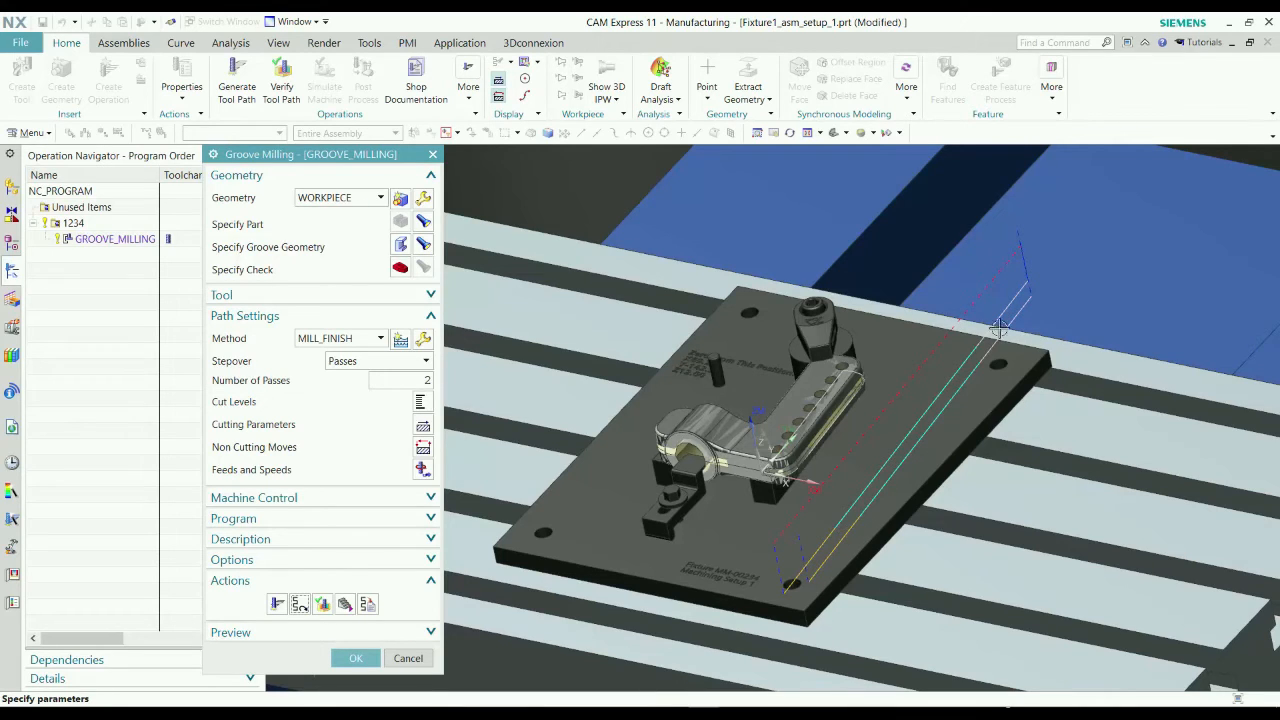
In the non cutting moves, set the open area engage type to Arc with a 50 %Tool radius and a 90° arc angle.
left_click(423, 447)
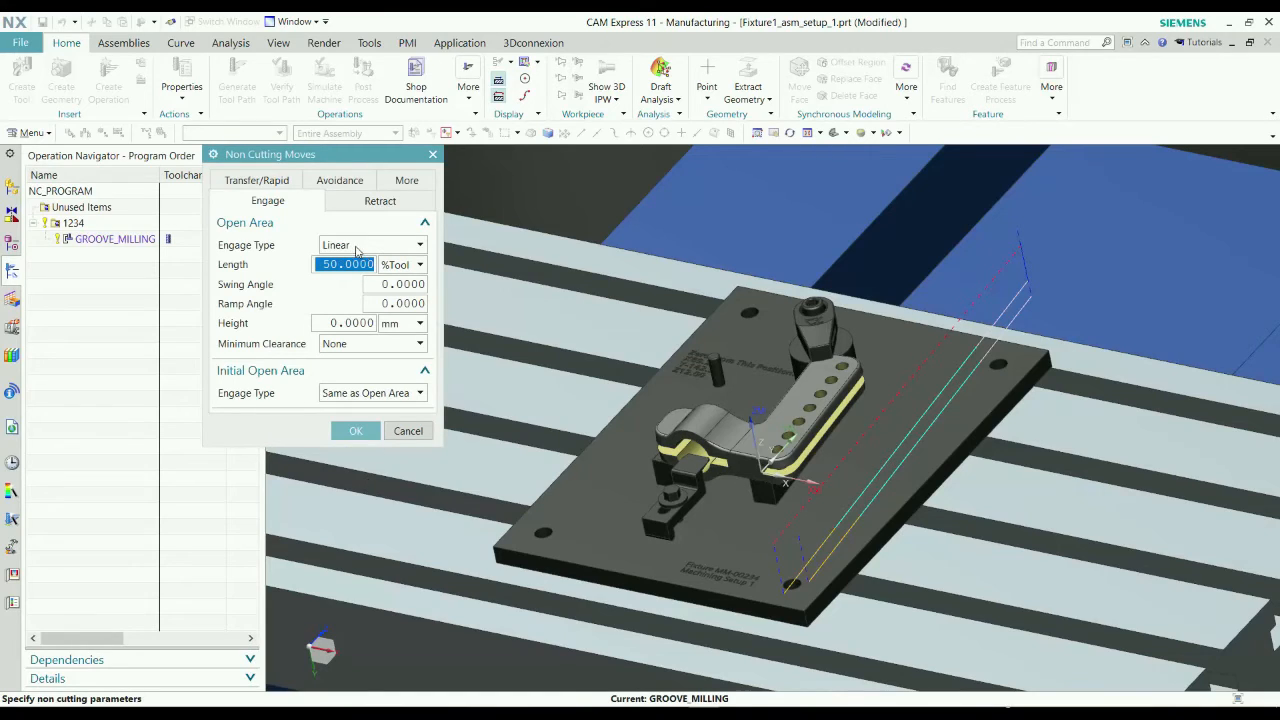
left_click(356, 248)
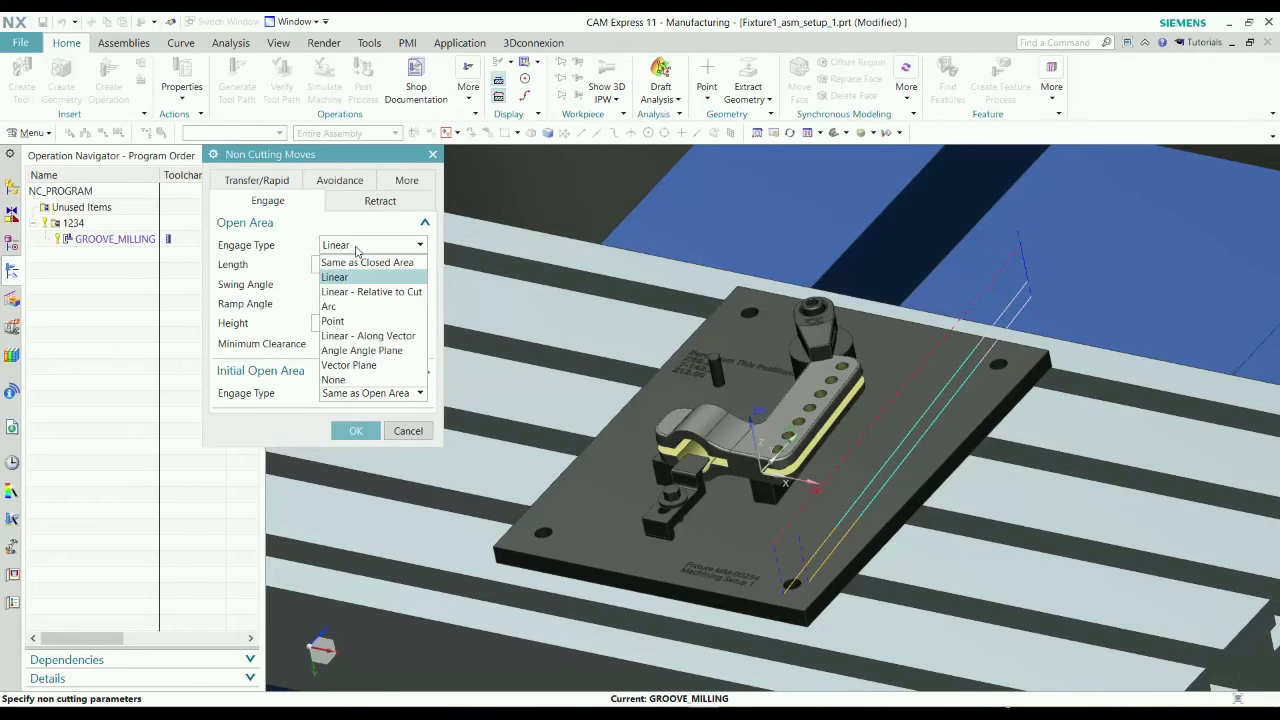
left_click(345, 306)
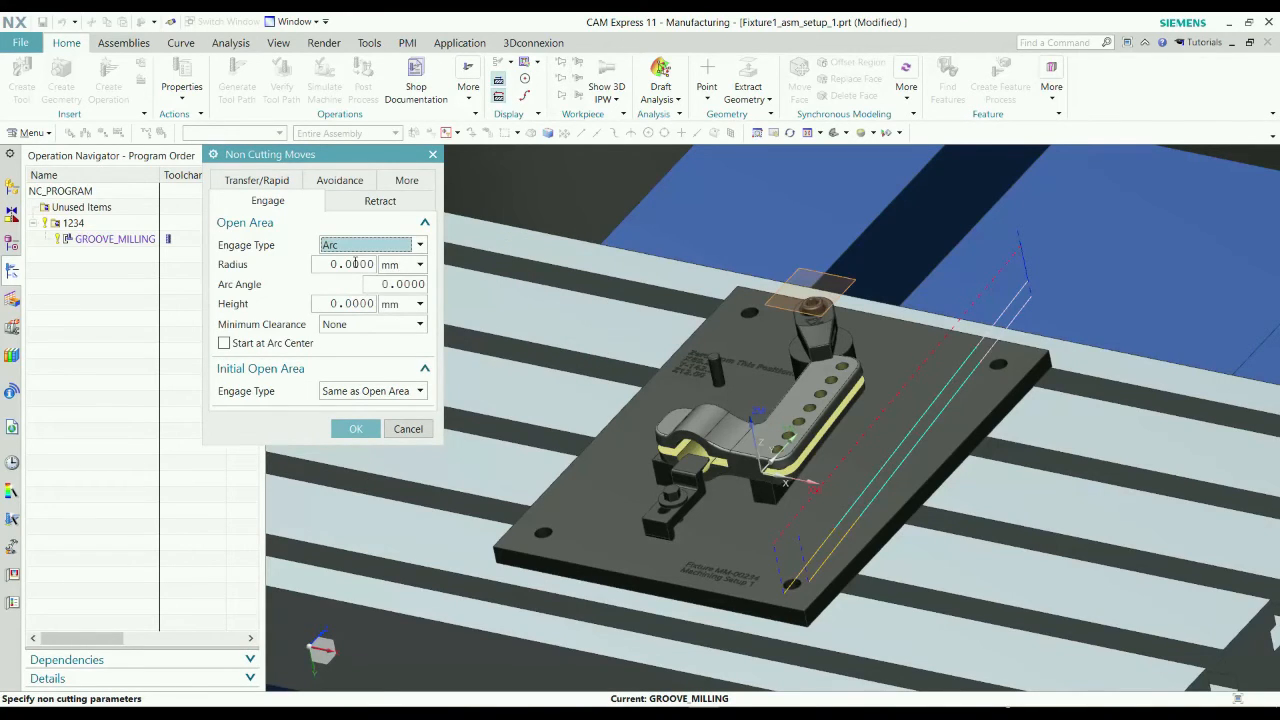
left_click(352, 264)
double_click(372, 263)
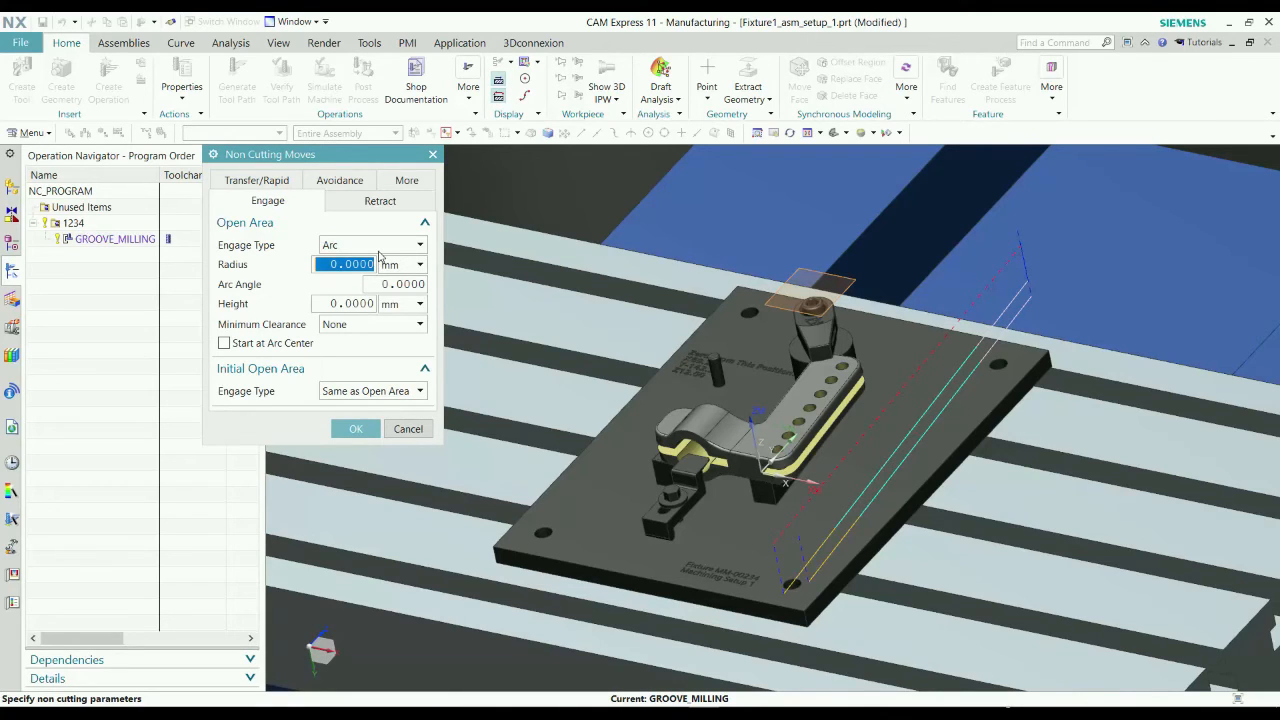
type("50")
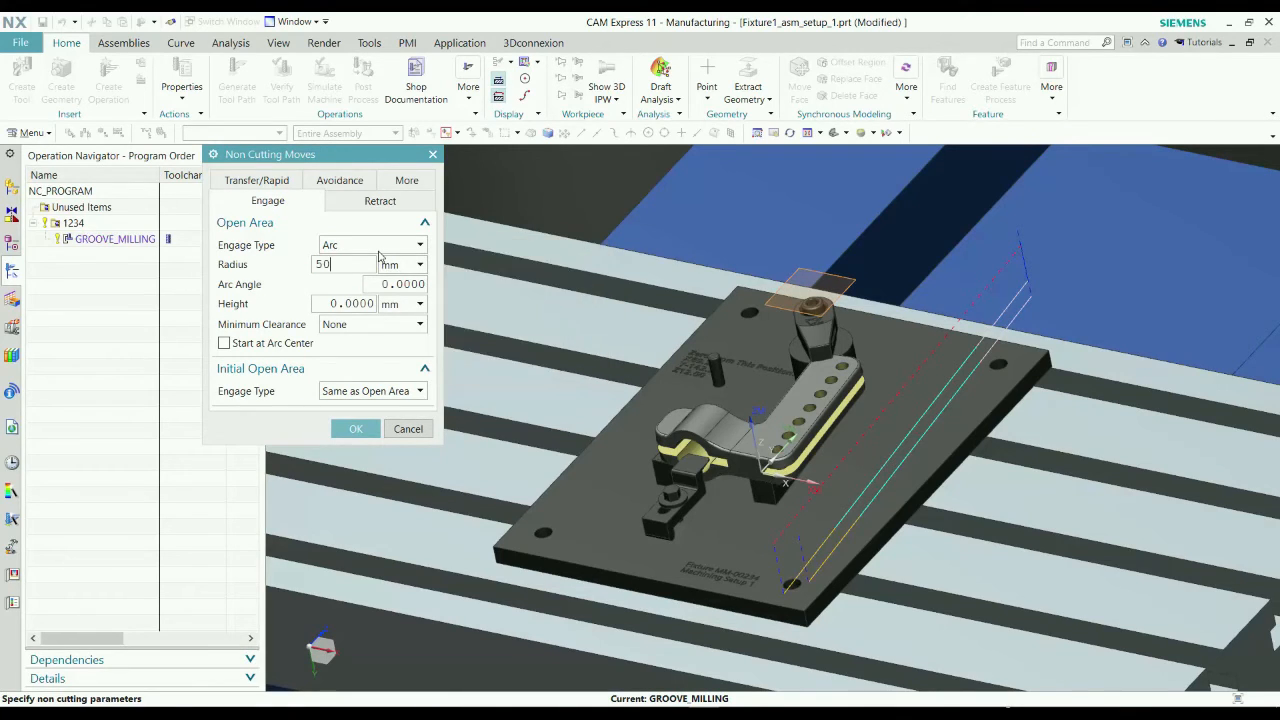
left_click(421, 266)
left_click(406, 302)
double_click(386, 284)
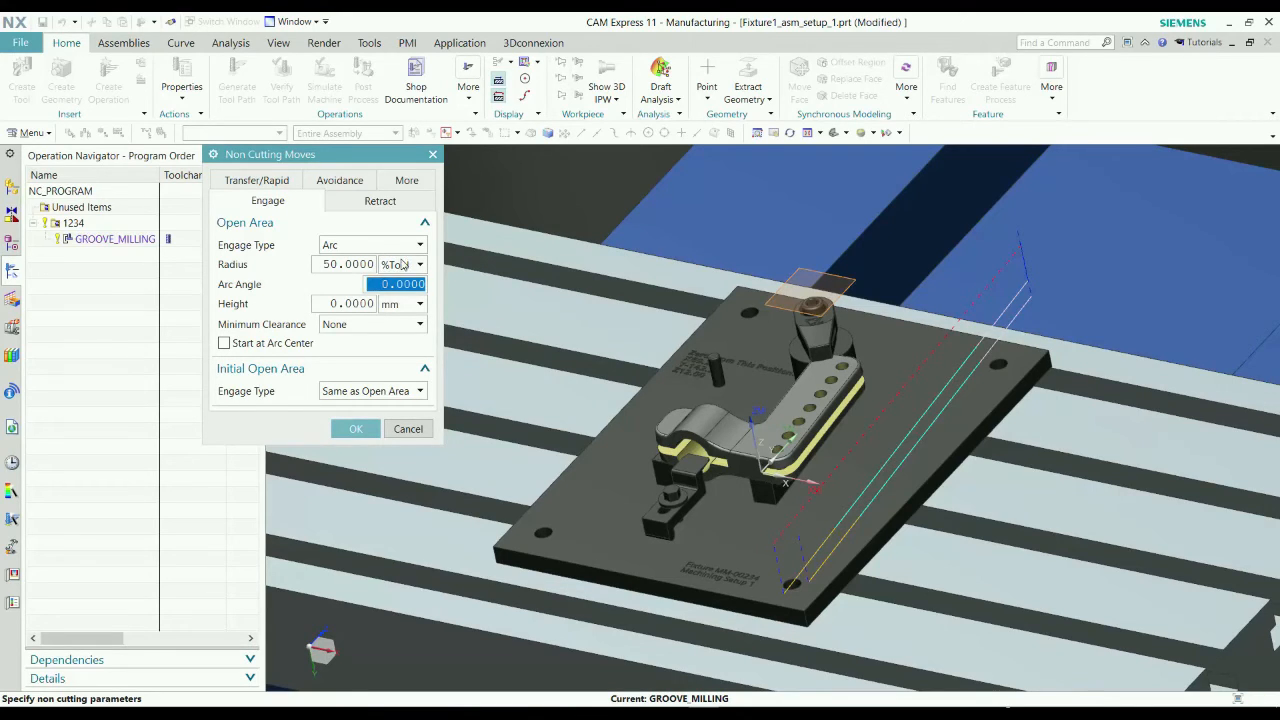
type("90.")
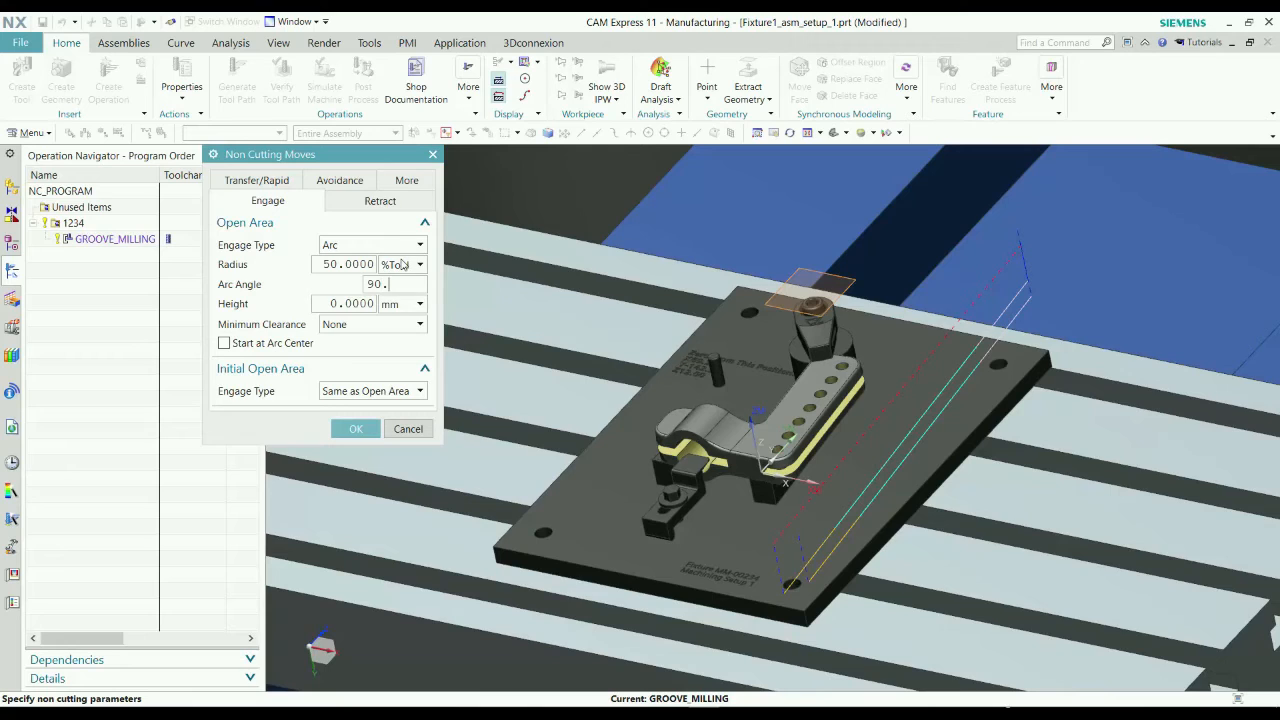
key("Tab")
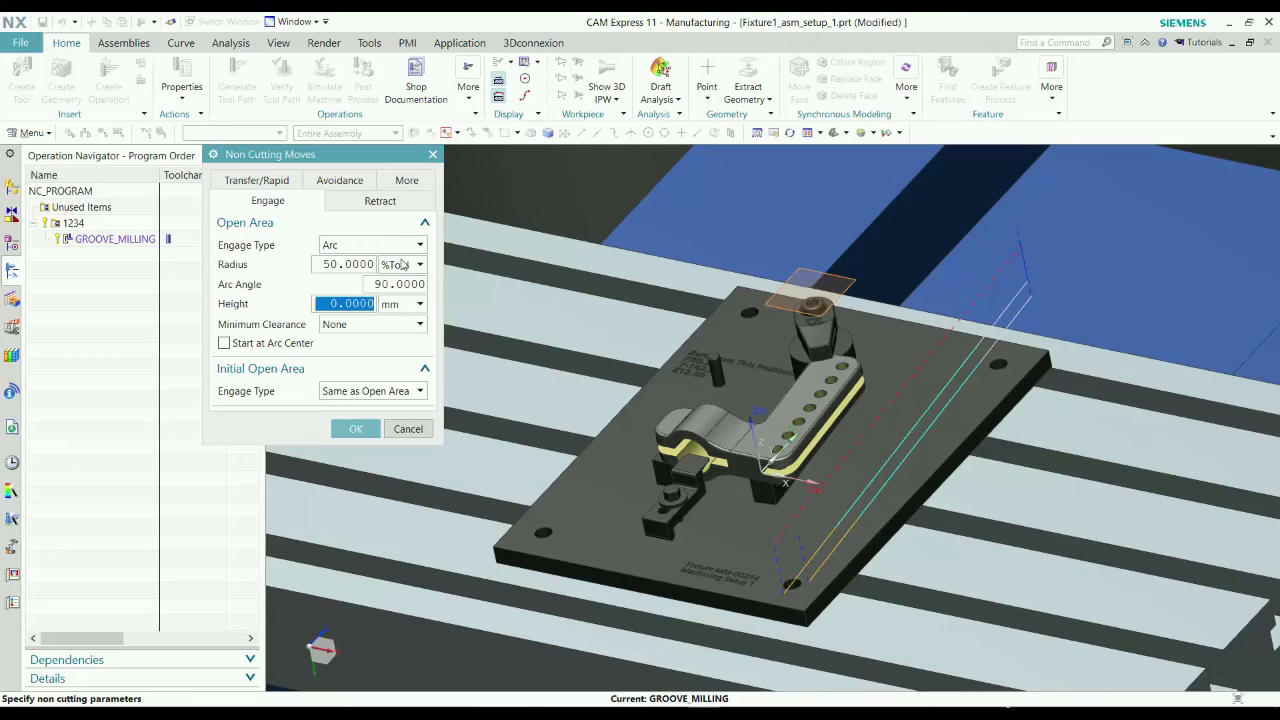
Check the retract settings, accept the non cutting moves, and regenerate the groove milling tool path.
left_click(379, 205)
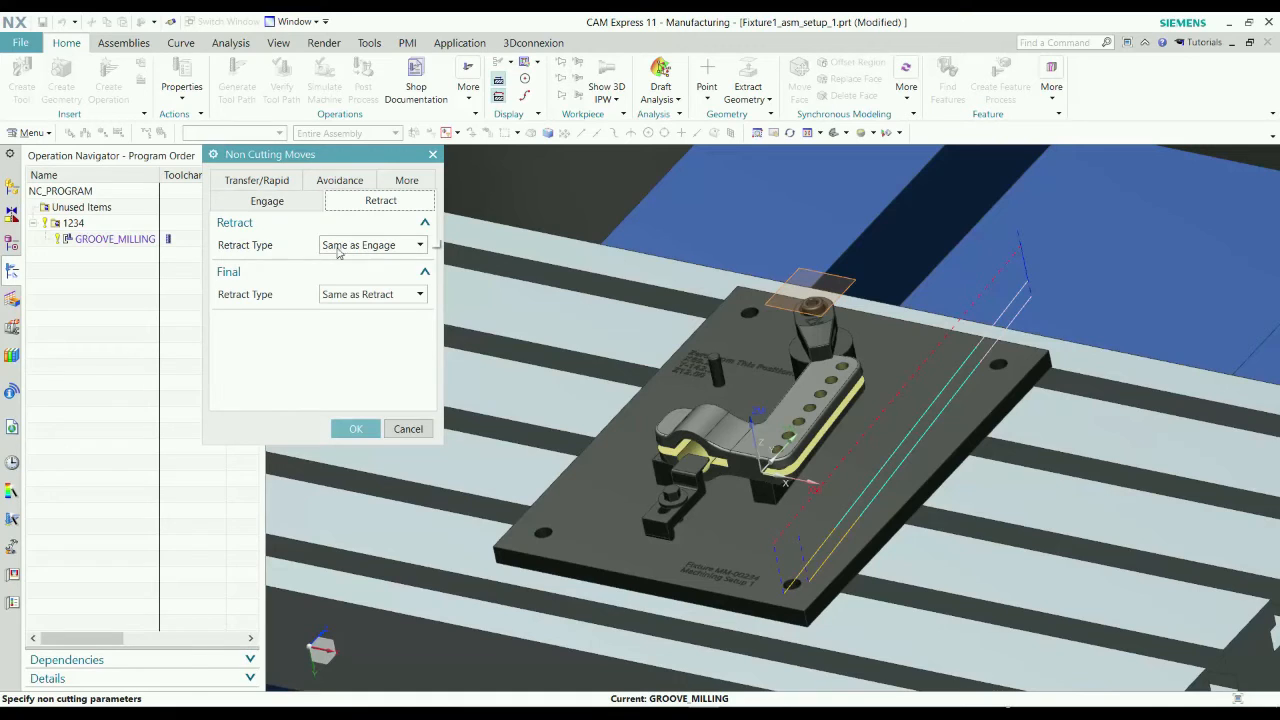
left_click(293, 204)
left_click(355, 428)
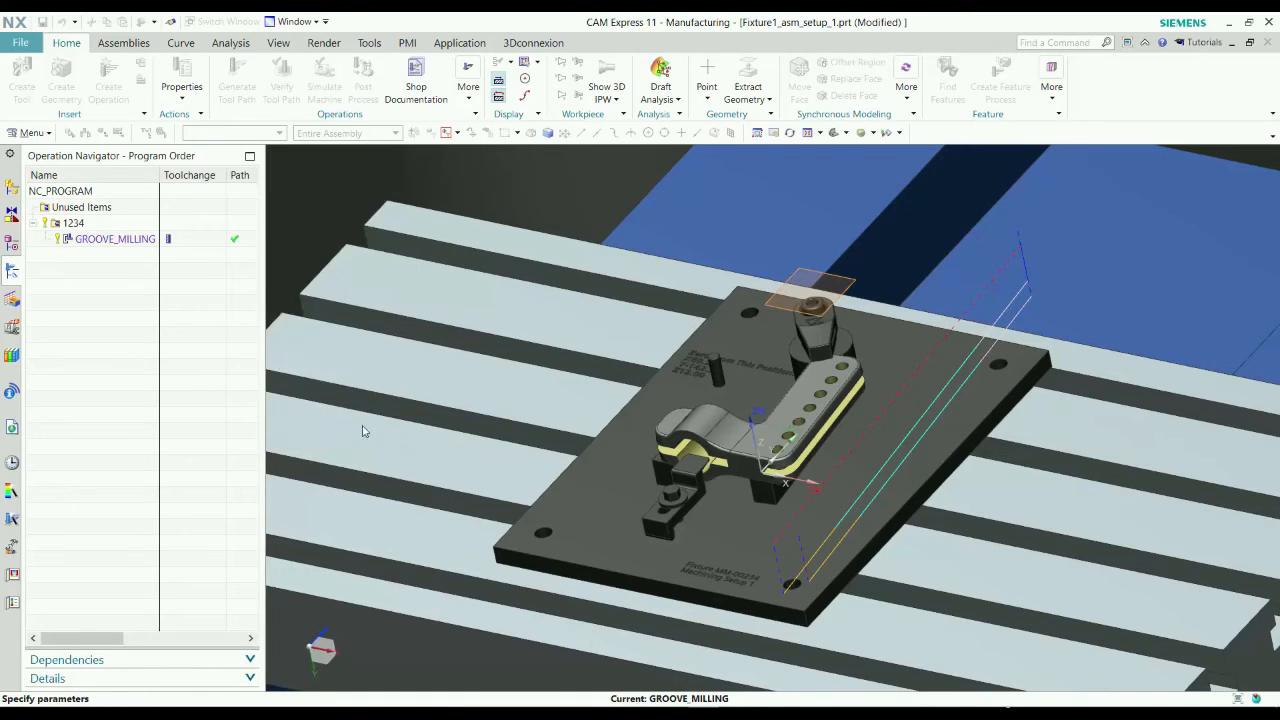
left_click(275, 605)
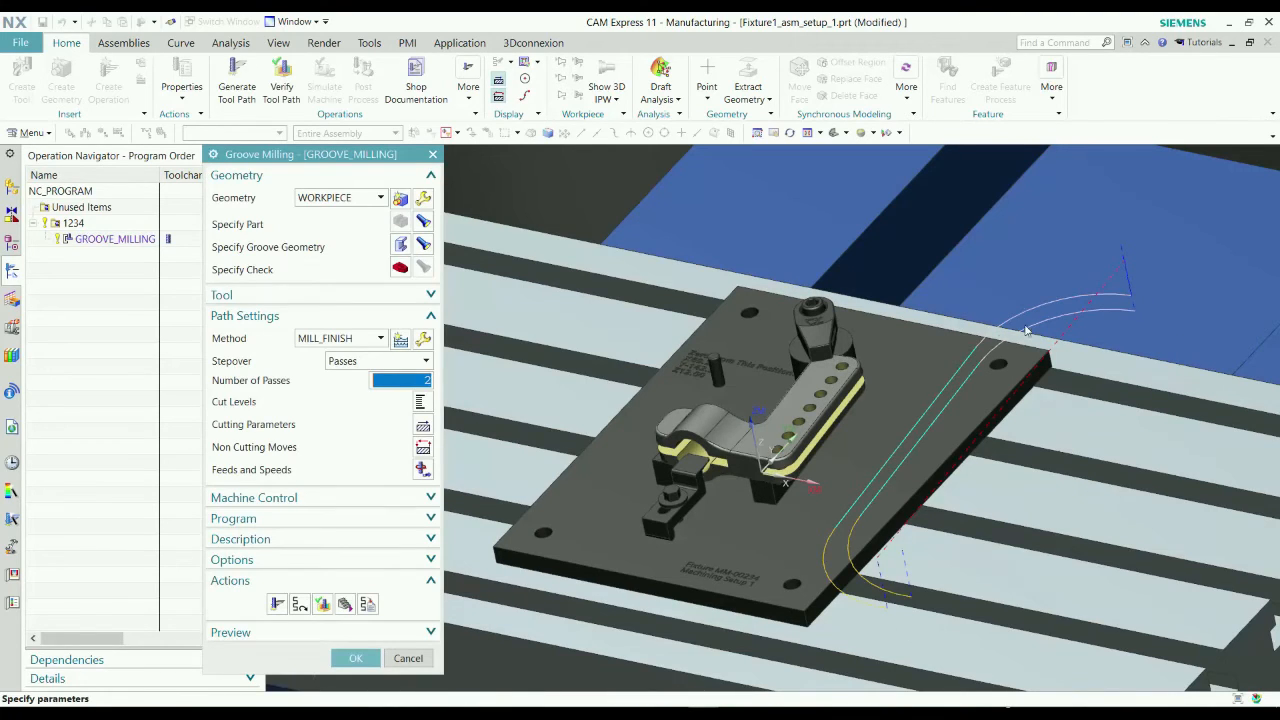
Simulate the groove milling tool path with 3D dynamic material removal at animation speed 6.
left_click(321, 605)
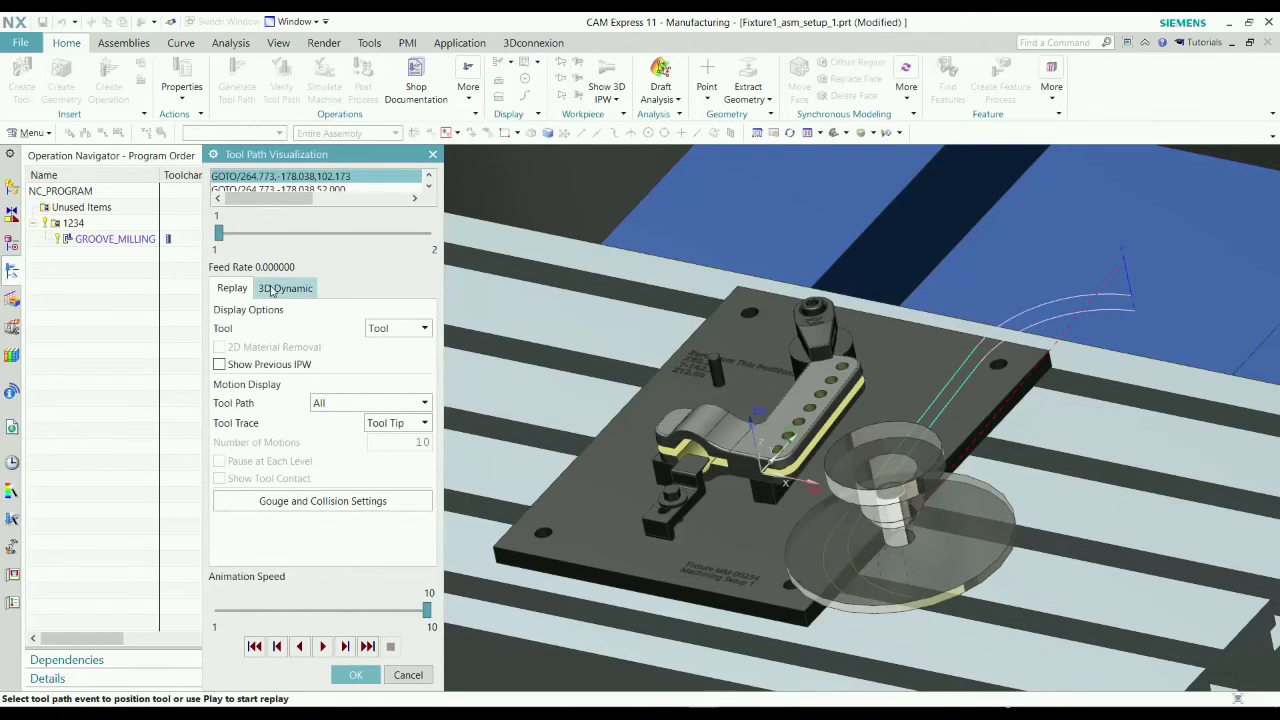
left_click(272, 290)
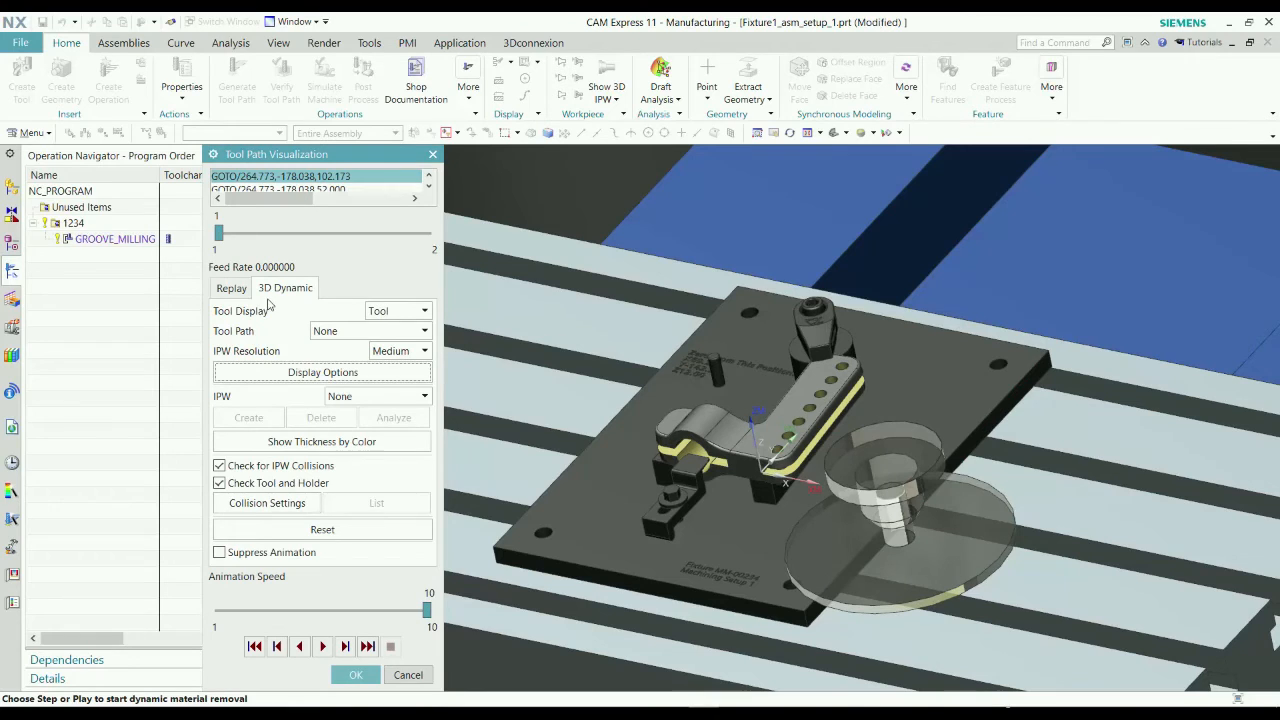
left_click_drag(428, 609, 337, 625)
left_click(324, 646)
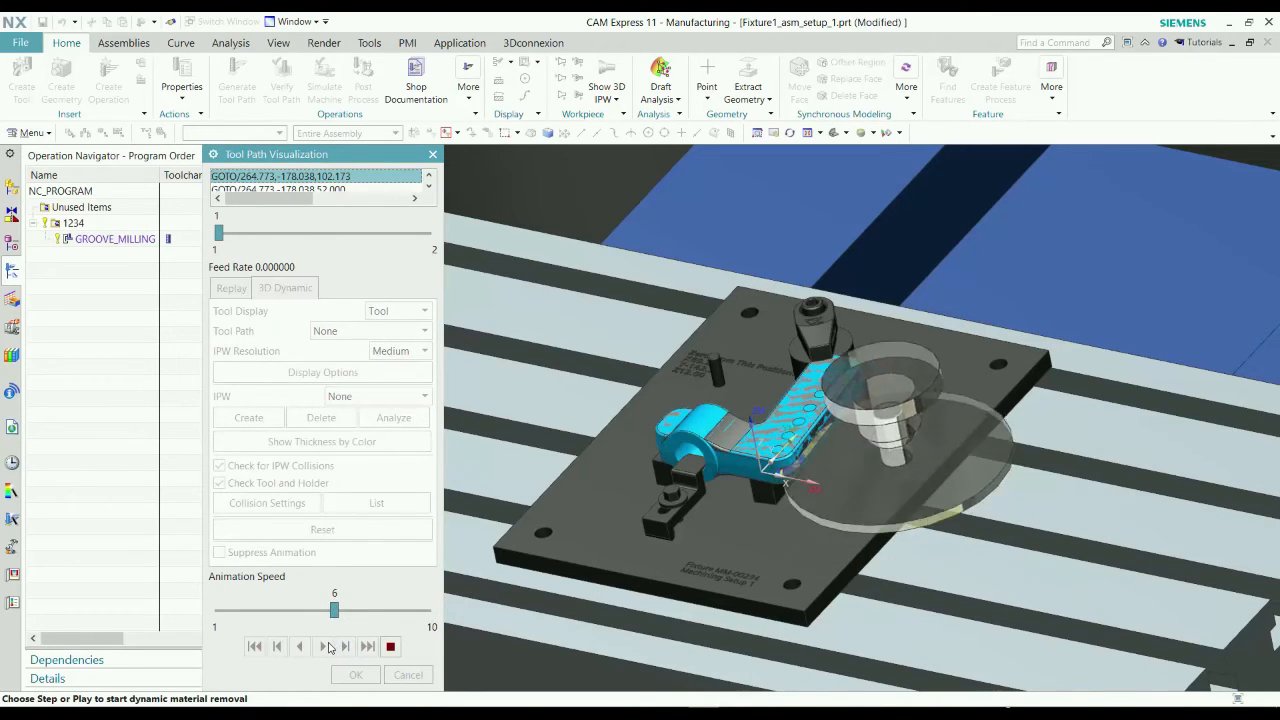
Examine the machined groove on the simulated part, and accept the visualization and the groove milling operation.
middle_click_drag(781, 500, 798, 475)
scroll(742, 598, "down", 3)
scroll(845, 411, "up", 4)
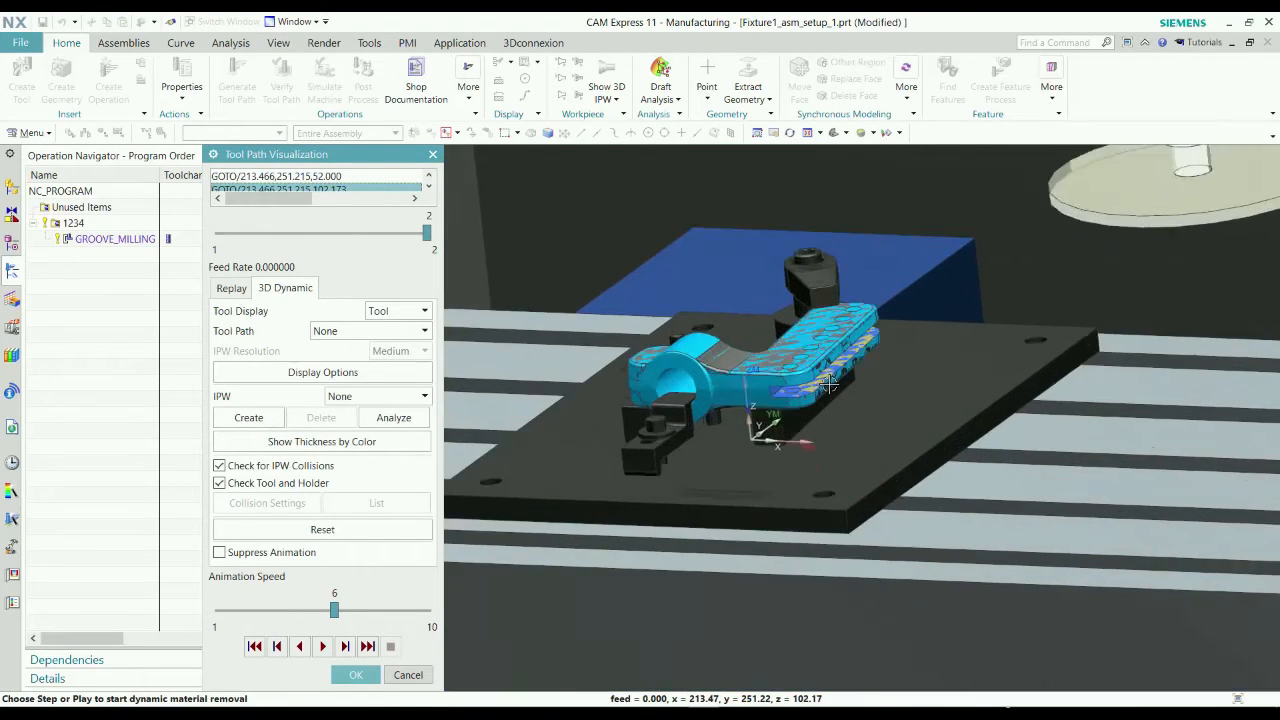
scroll(828, 383, "up", 3)
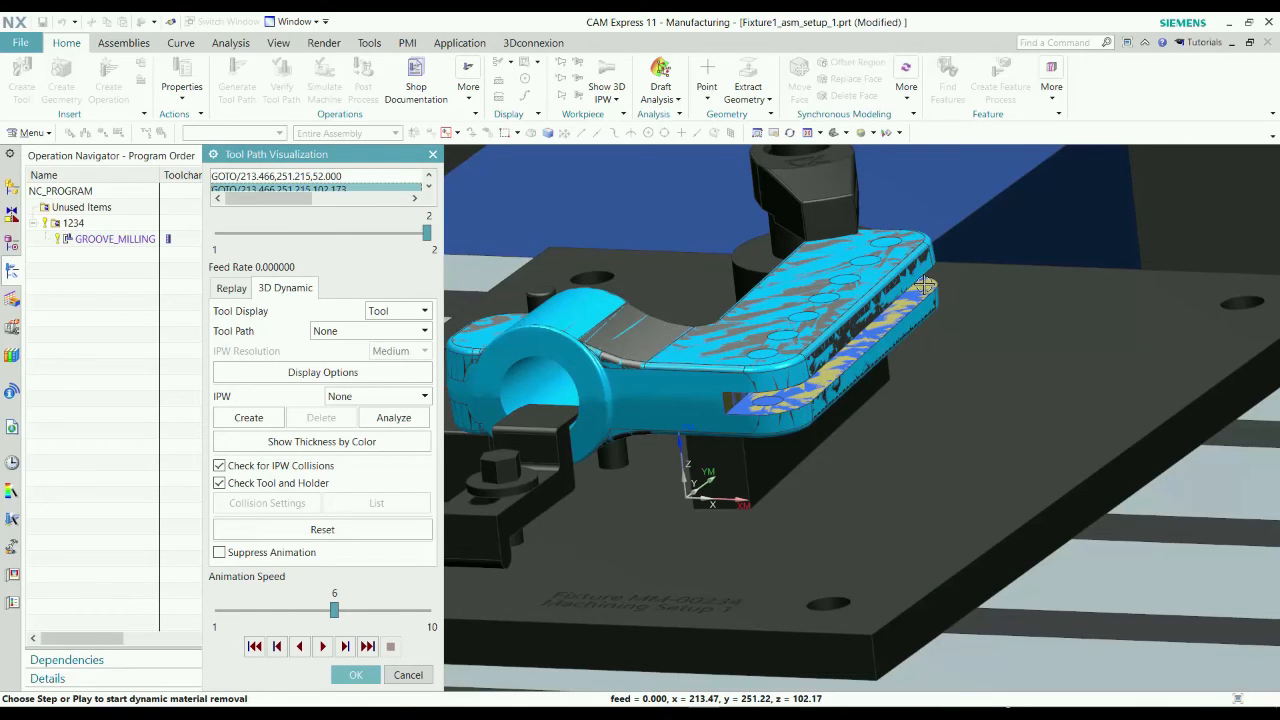
scroll(925, 285, "down", 5)
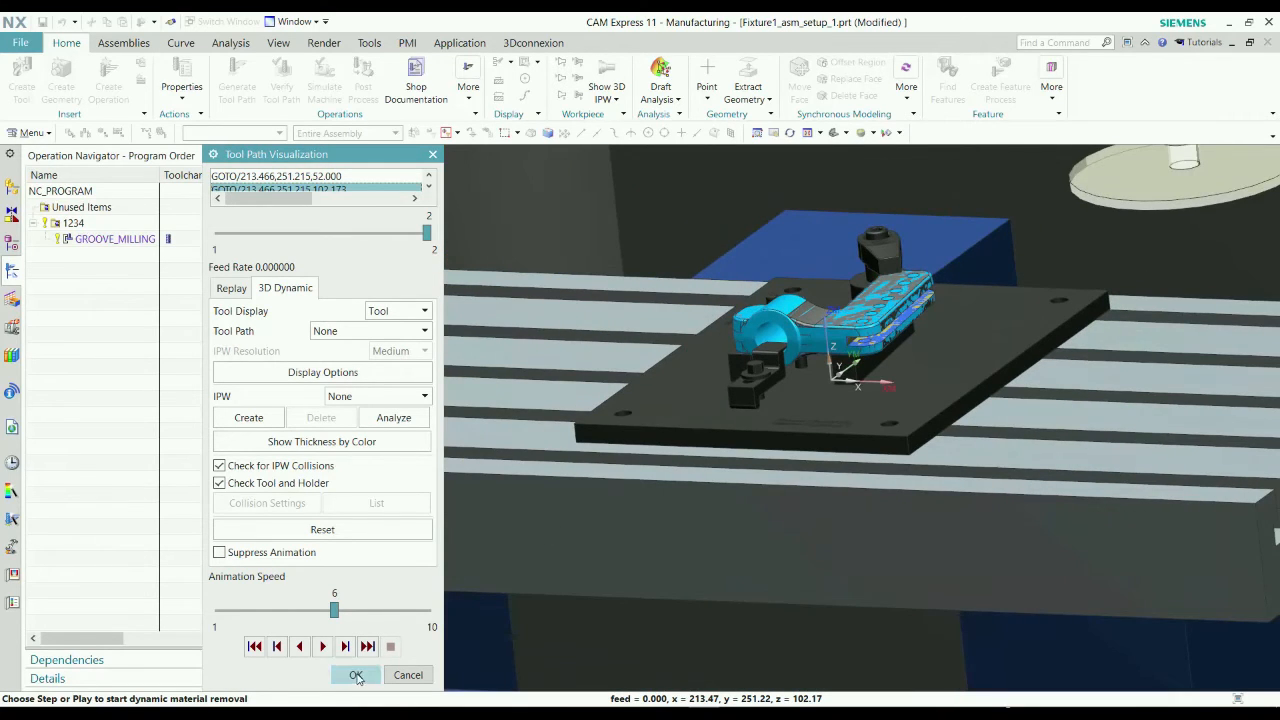
left_click(356, 675)
left_click(351, 658)
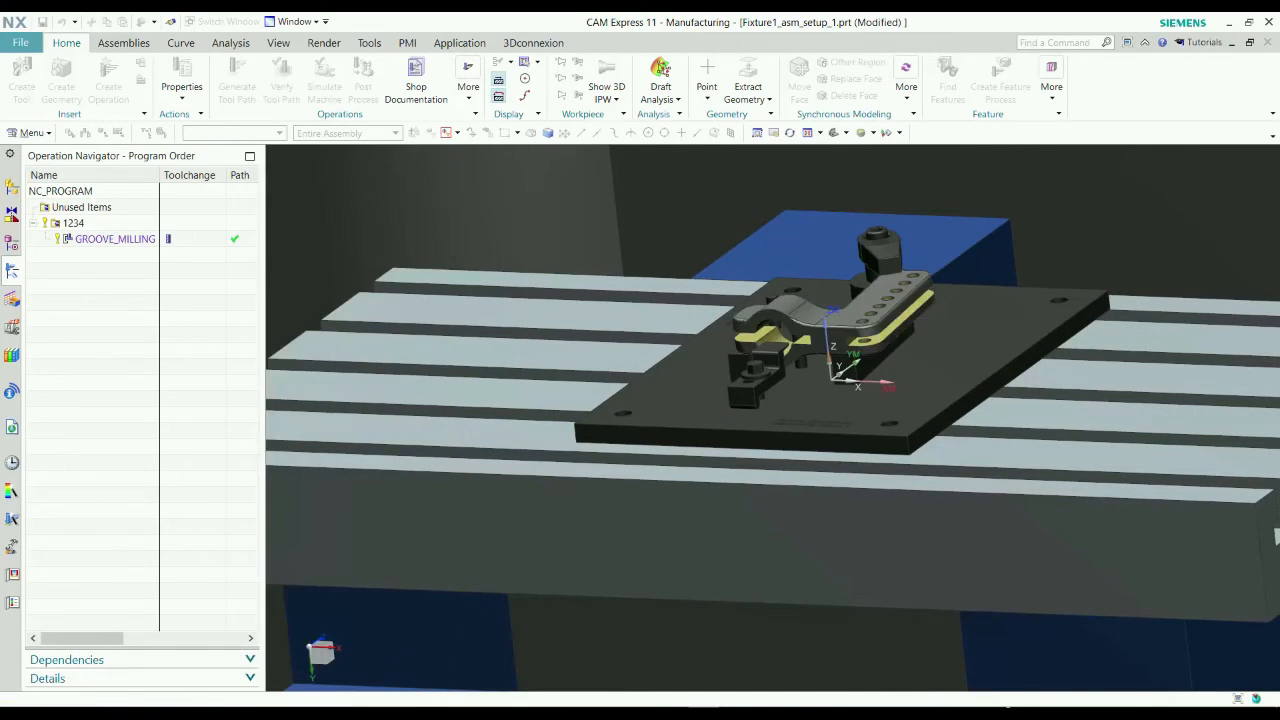
Find the hole features on the workpiece using parametric recognition and accept the recognized features.
middle_click_drag(925, 354, 901, 407)
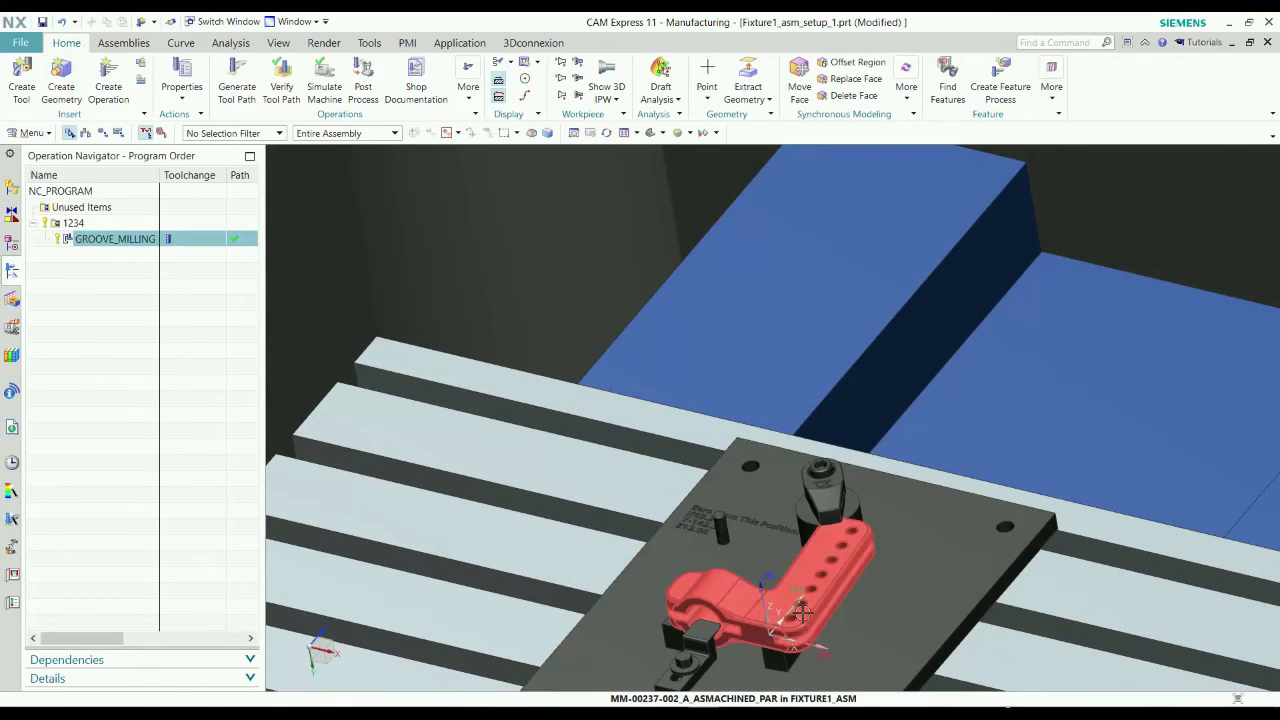
left_click(950, 95)
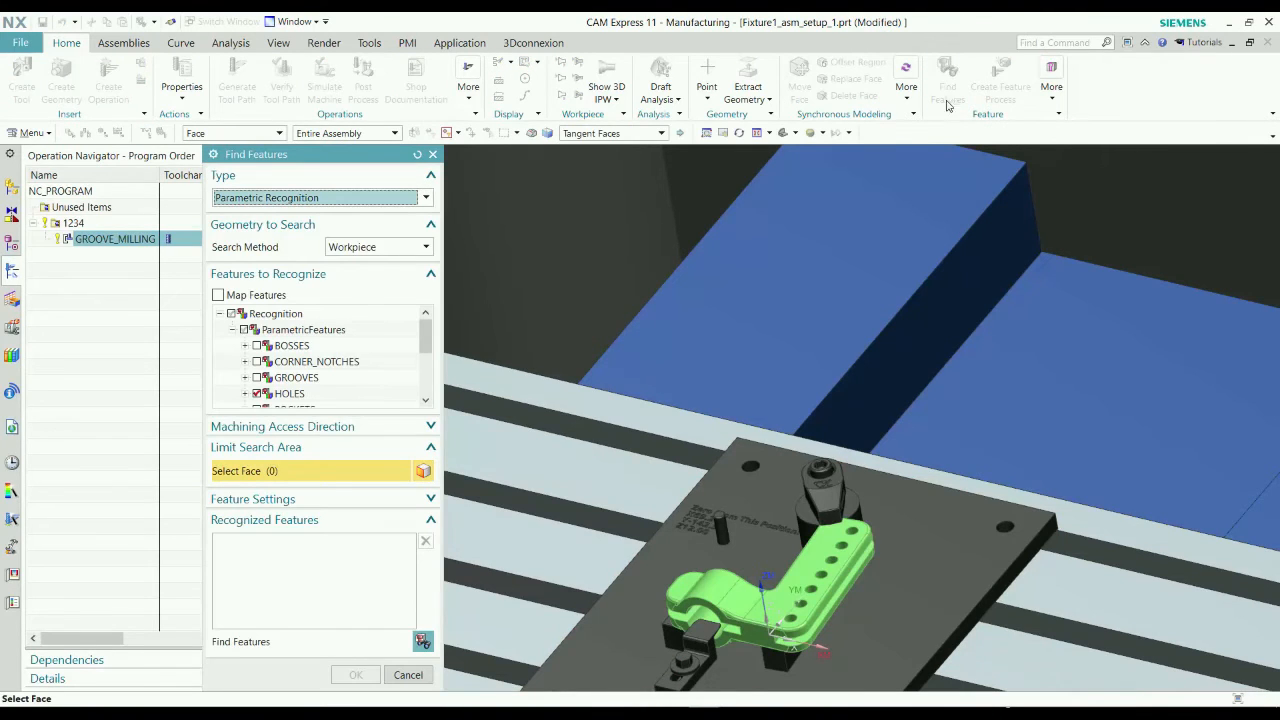
left_click(421, 641)
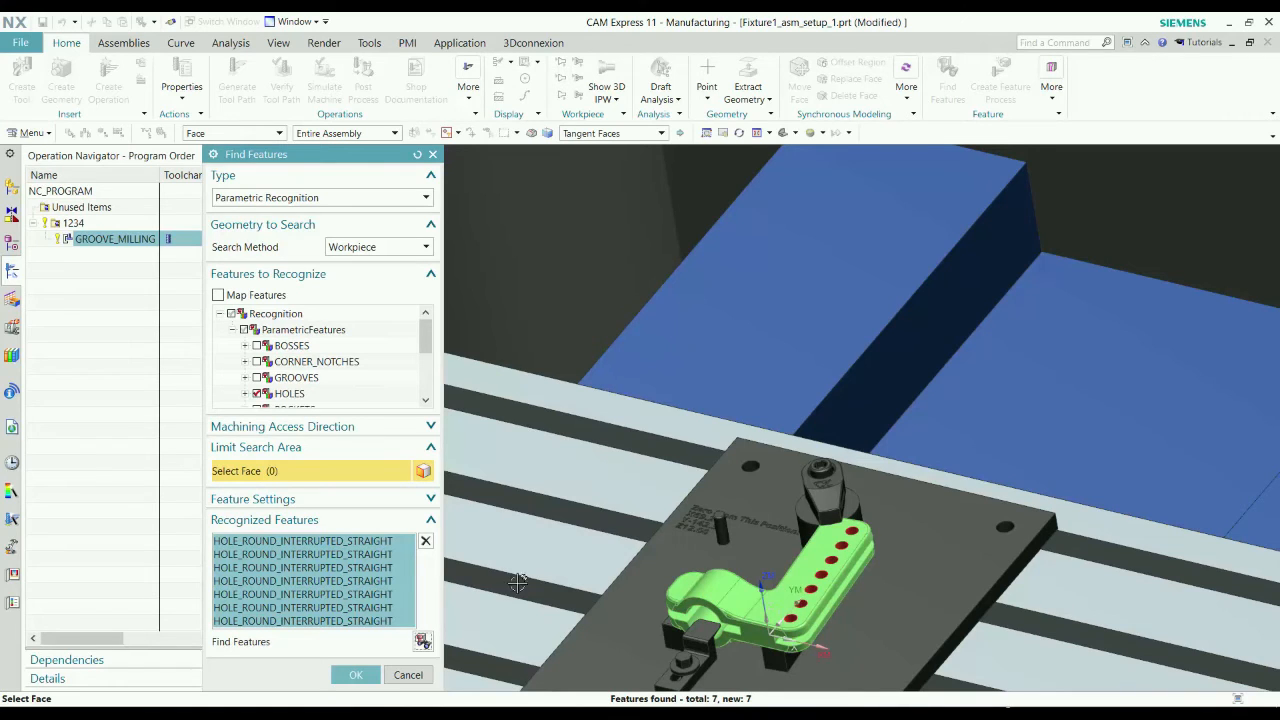
scroll(862, 535, "up", 3)
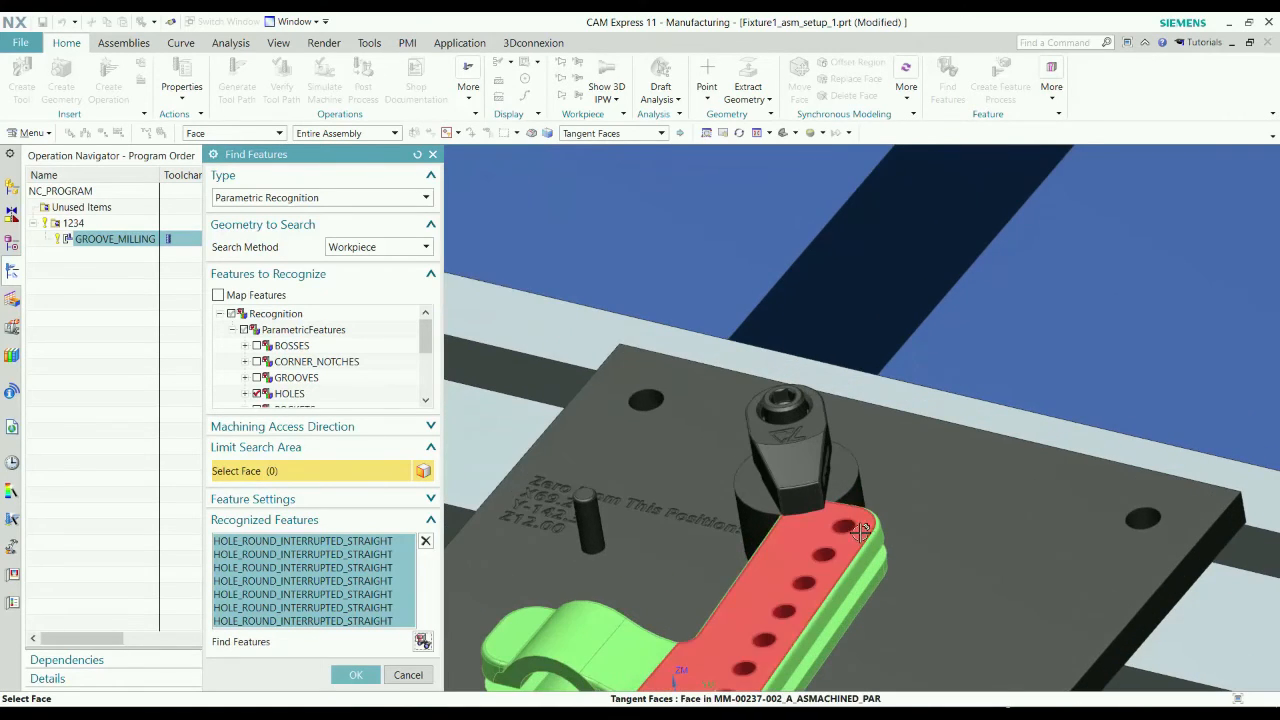
scroll(920, 424, "down", 2)
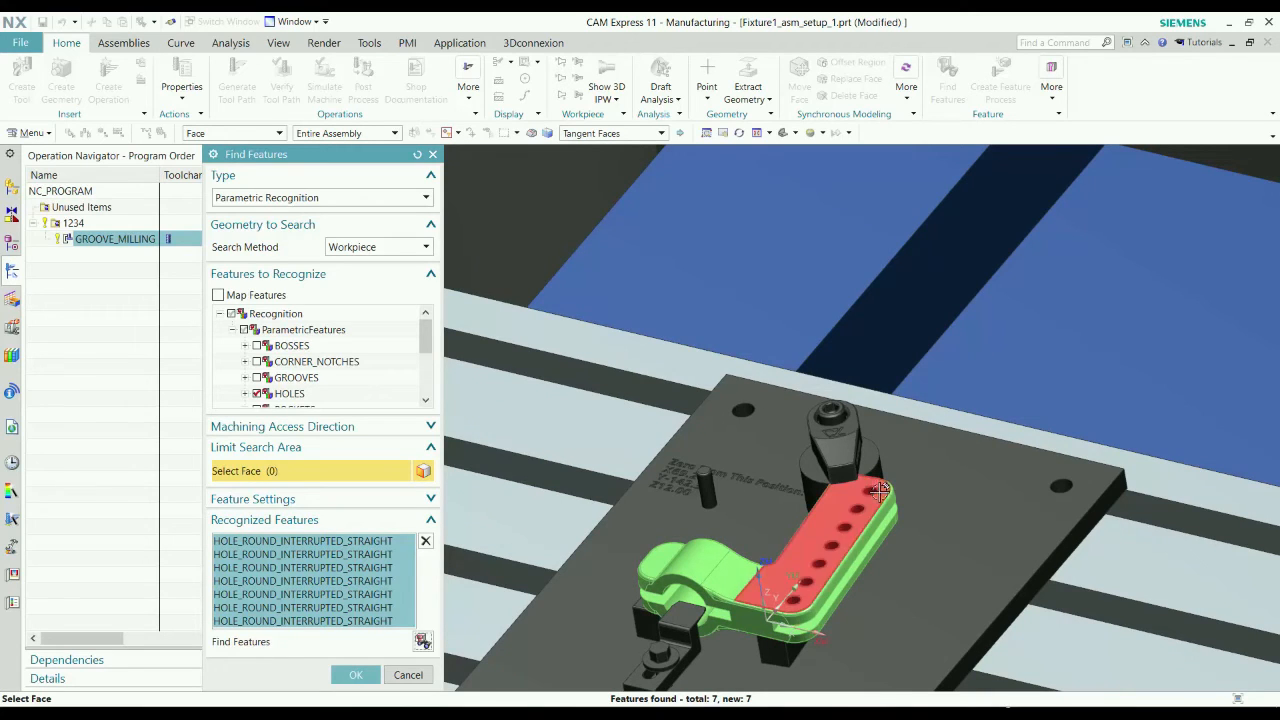
left_click(364, 677)
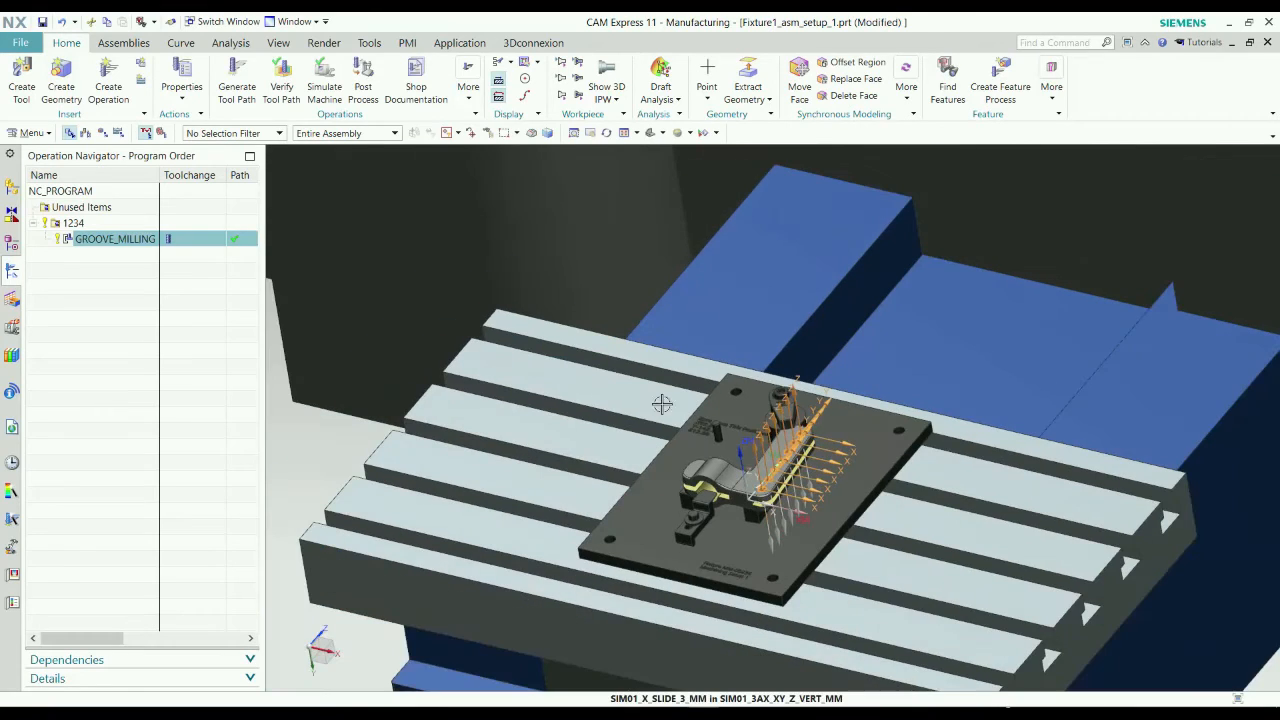
left_click(183, 377)
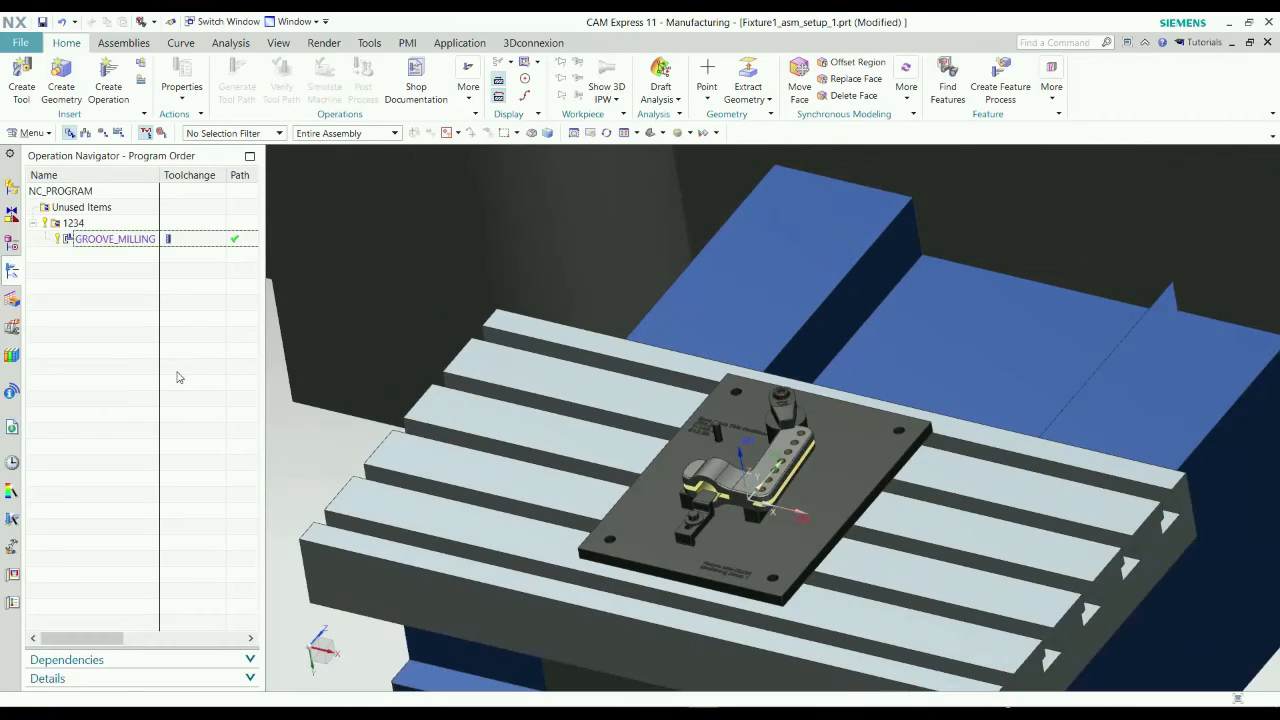
Create a rule-based feature process for all the straight round hole features, using automatic geometry location and existing groups.
left_click(11, 300)
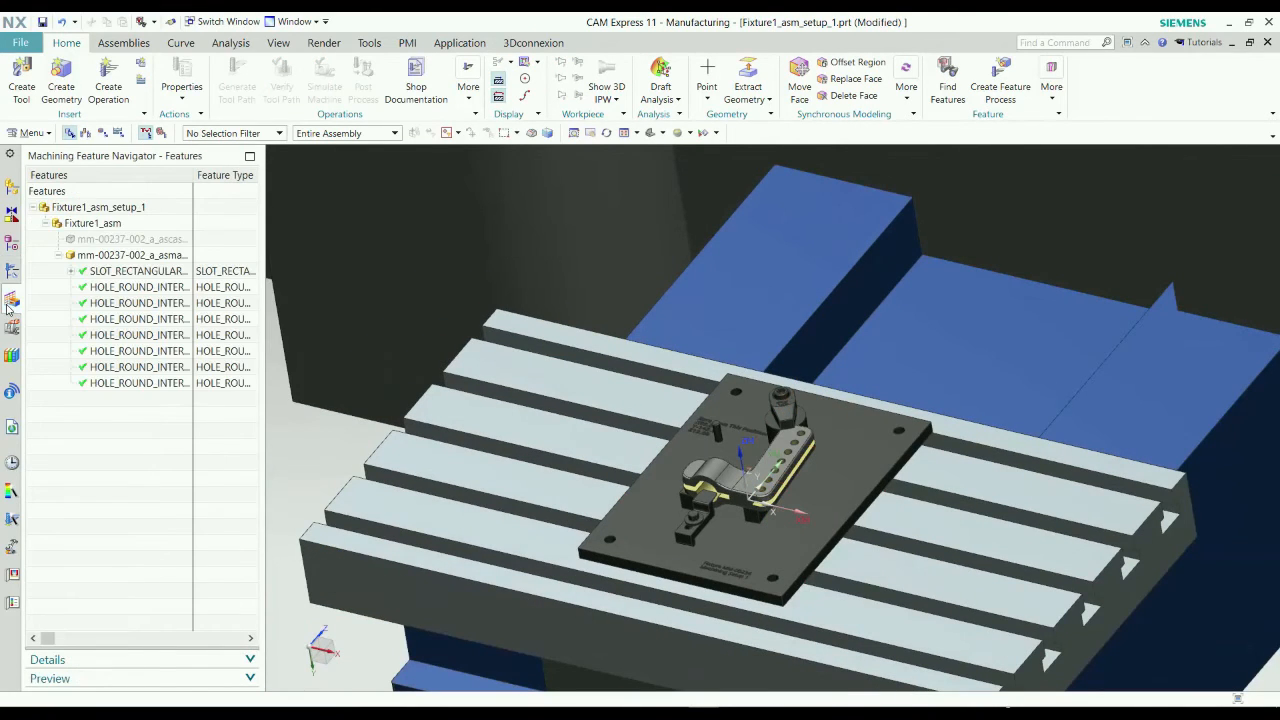
left_click(125, 288)
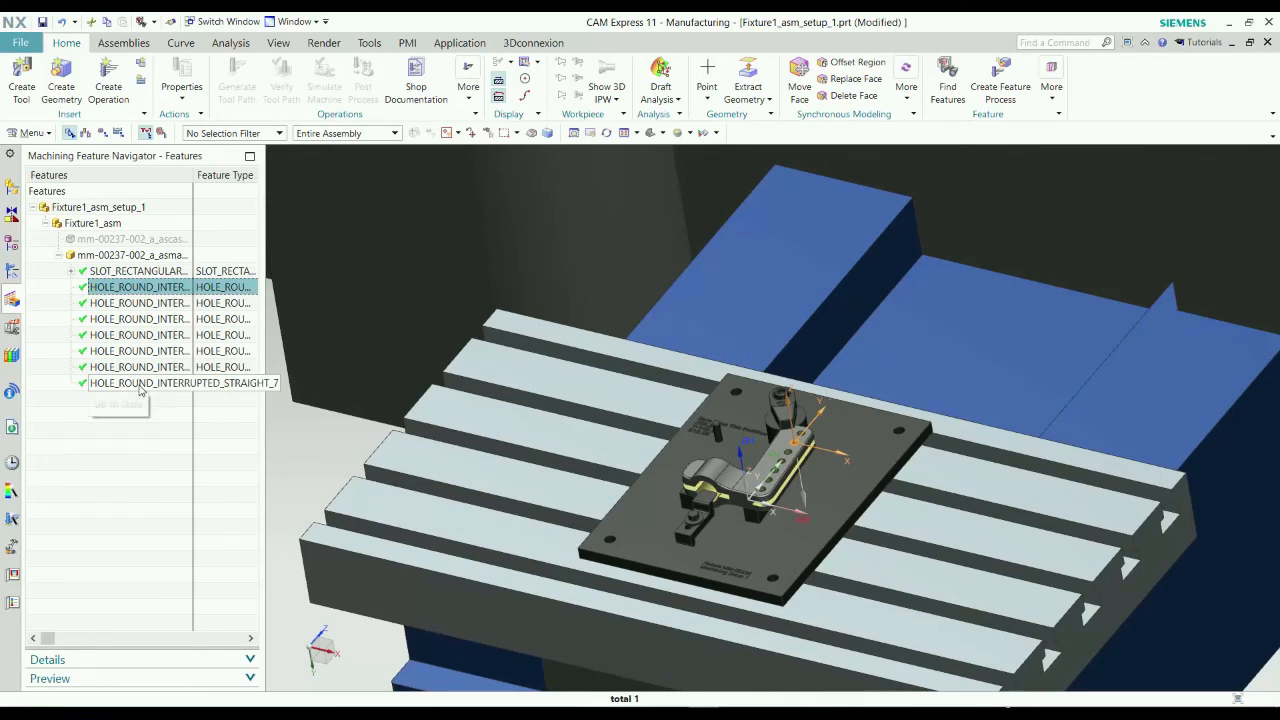
left_click(139, 389, "shift")
right_click(141, 390)
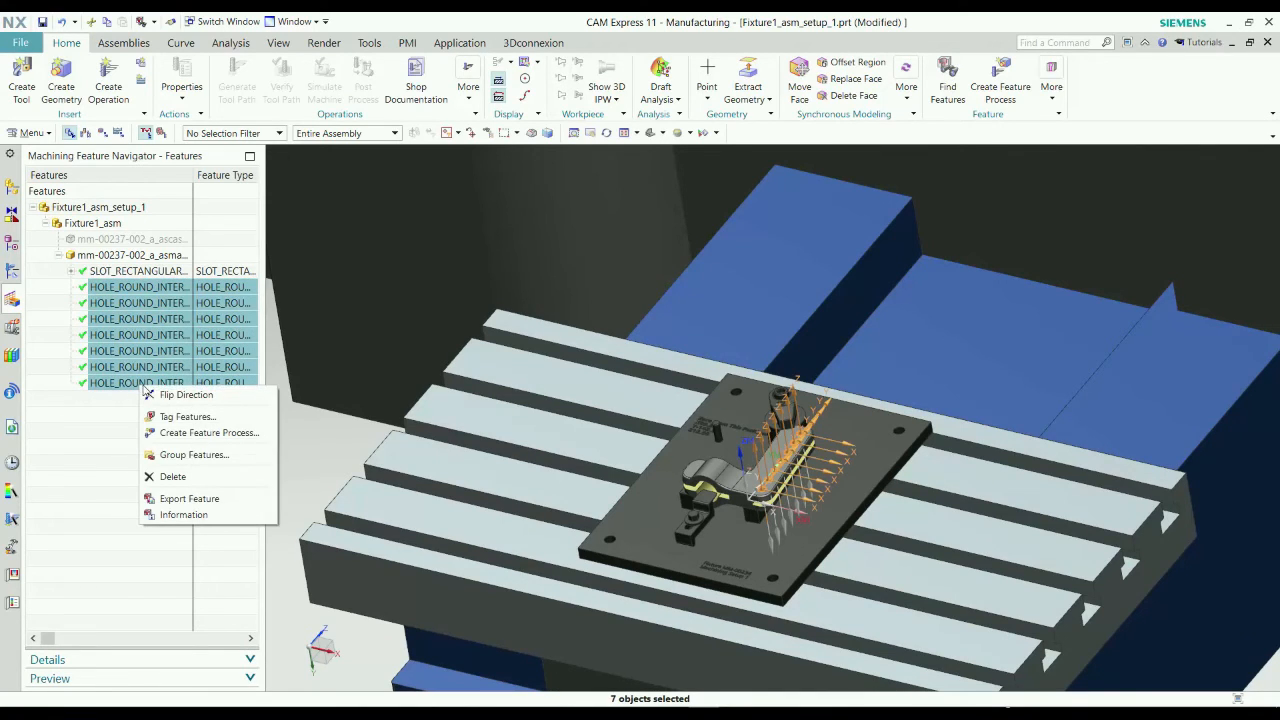
left_click(193, 433)
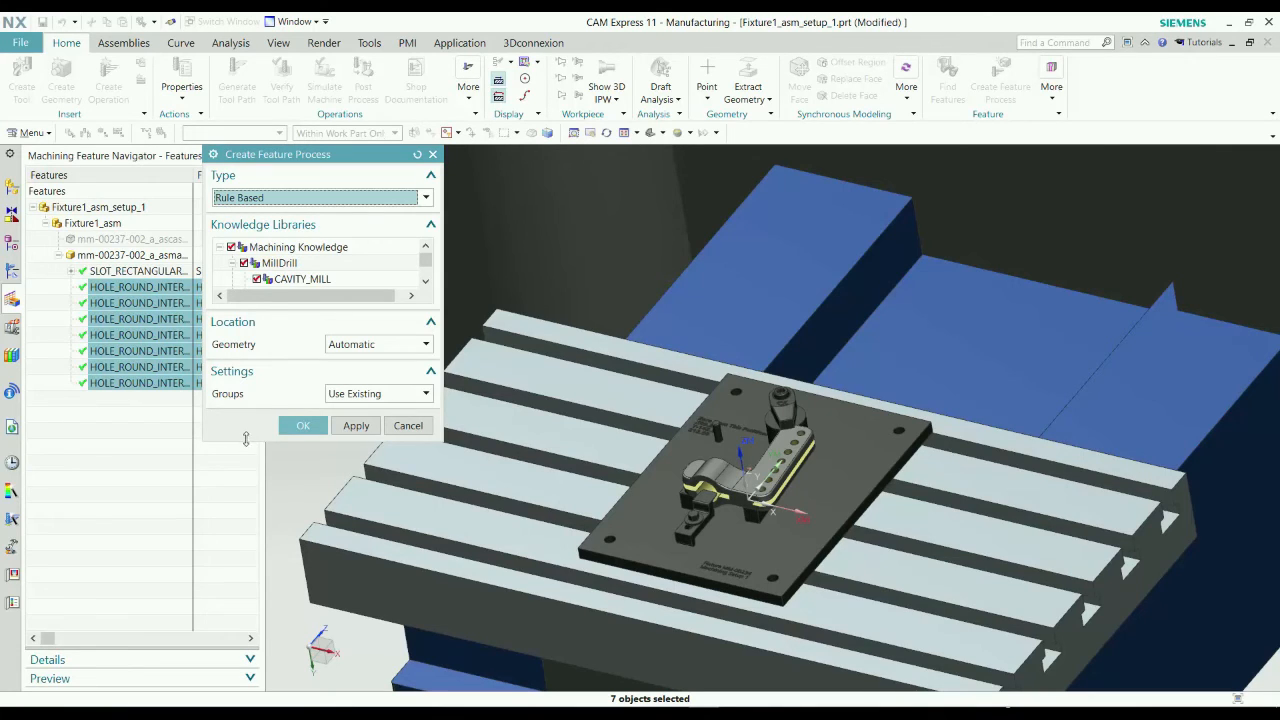
left_click_drag(245, 439, 245, 530)
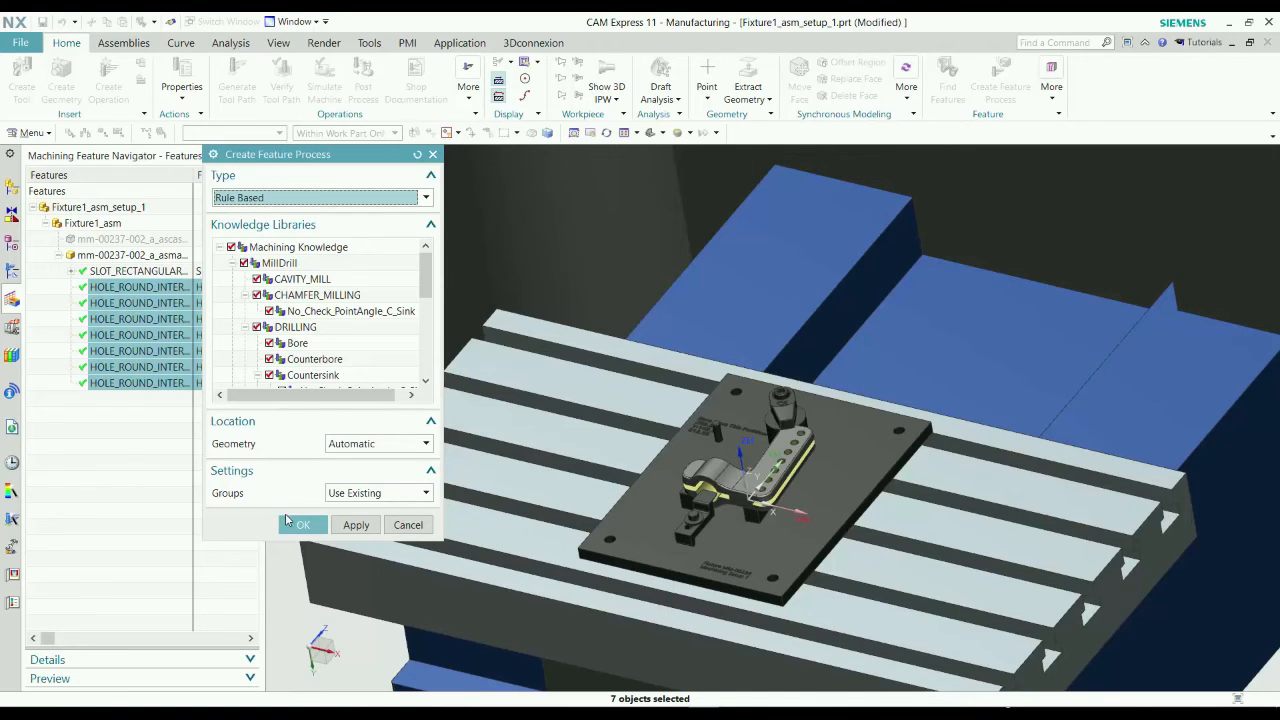
left_click(291, 533)
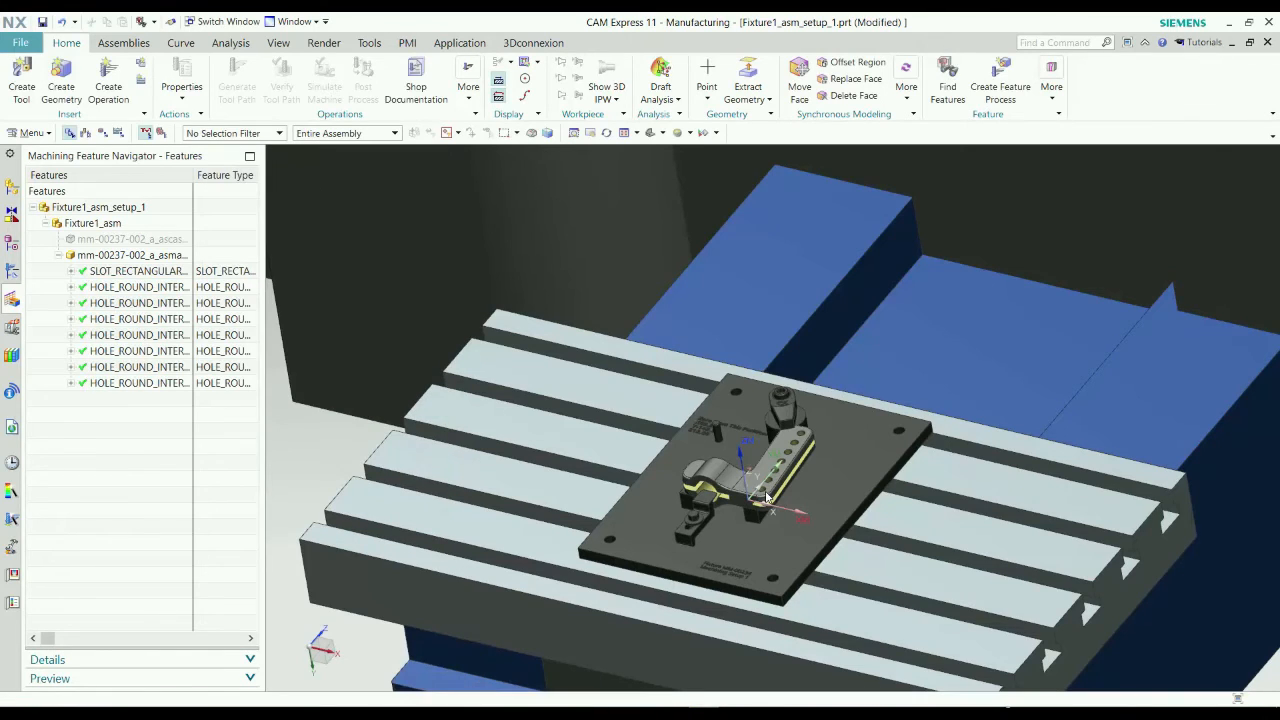
Generate the SPOT_DRILLING and SEQUENTIAL_DRILLING tool paths with the pause after each path turned off, and accept the paths.
left_click(12, 272)
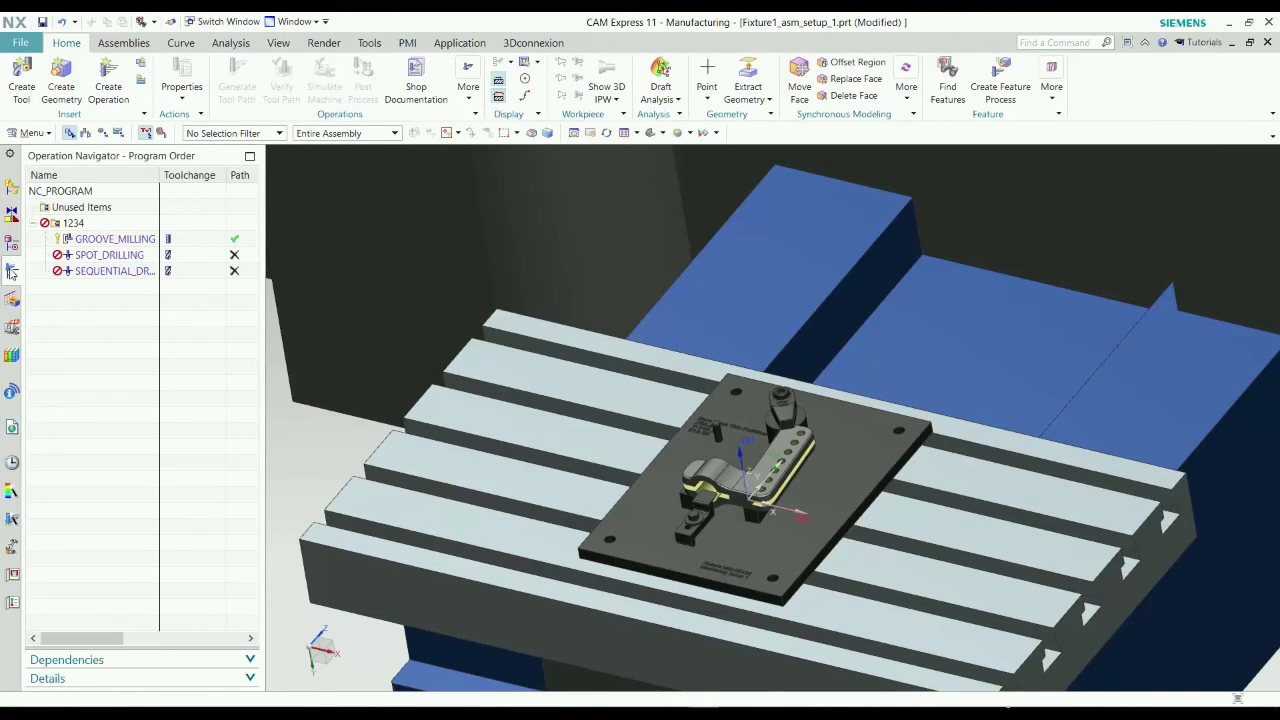
left_click(100, 255)
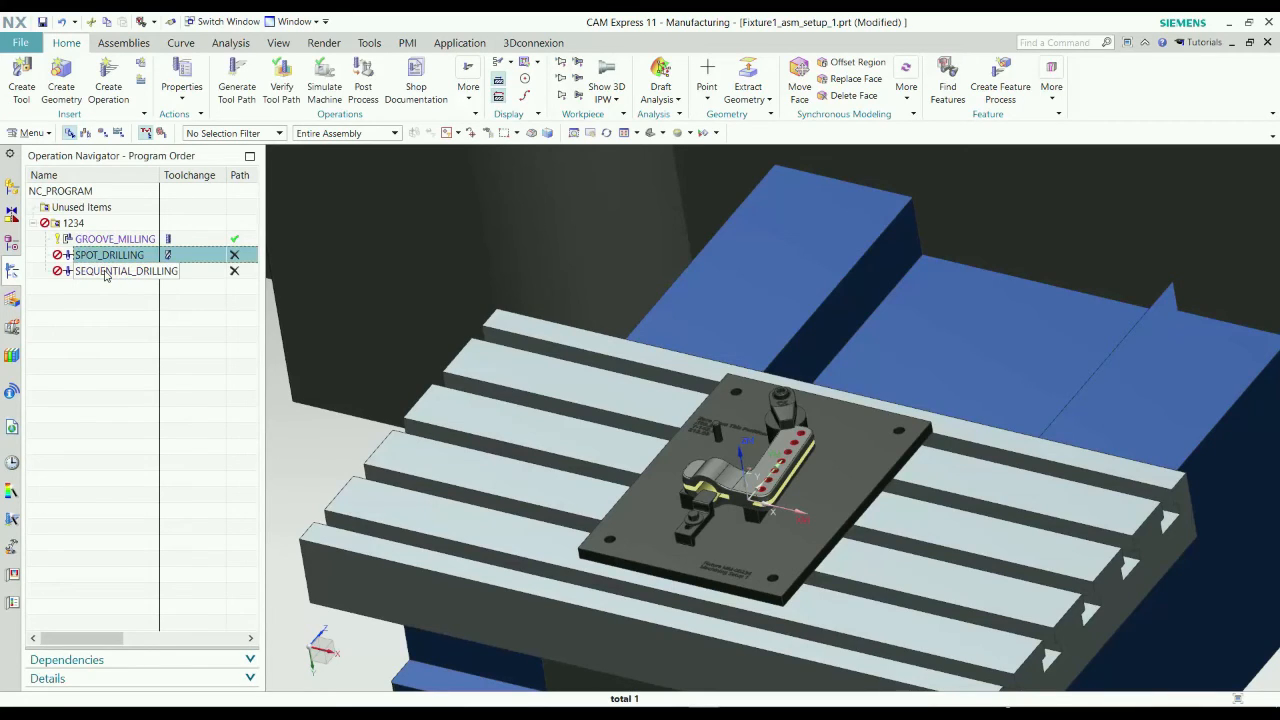
left_click(105, 272)
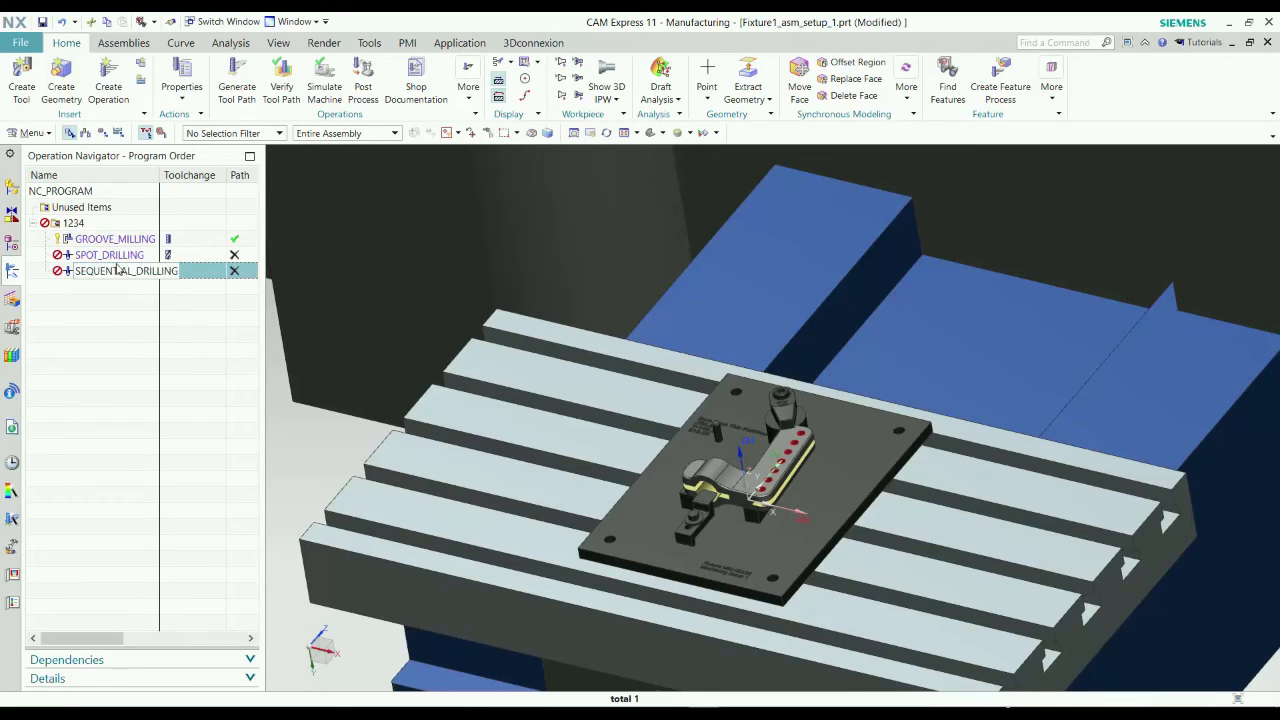
left_click(116, 257, "ctrl")
right_click(116, 260)
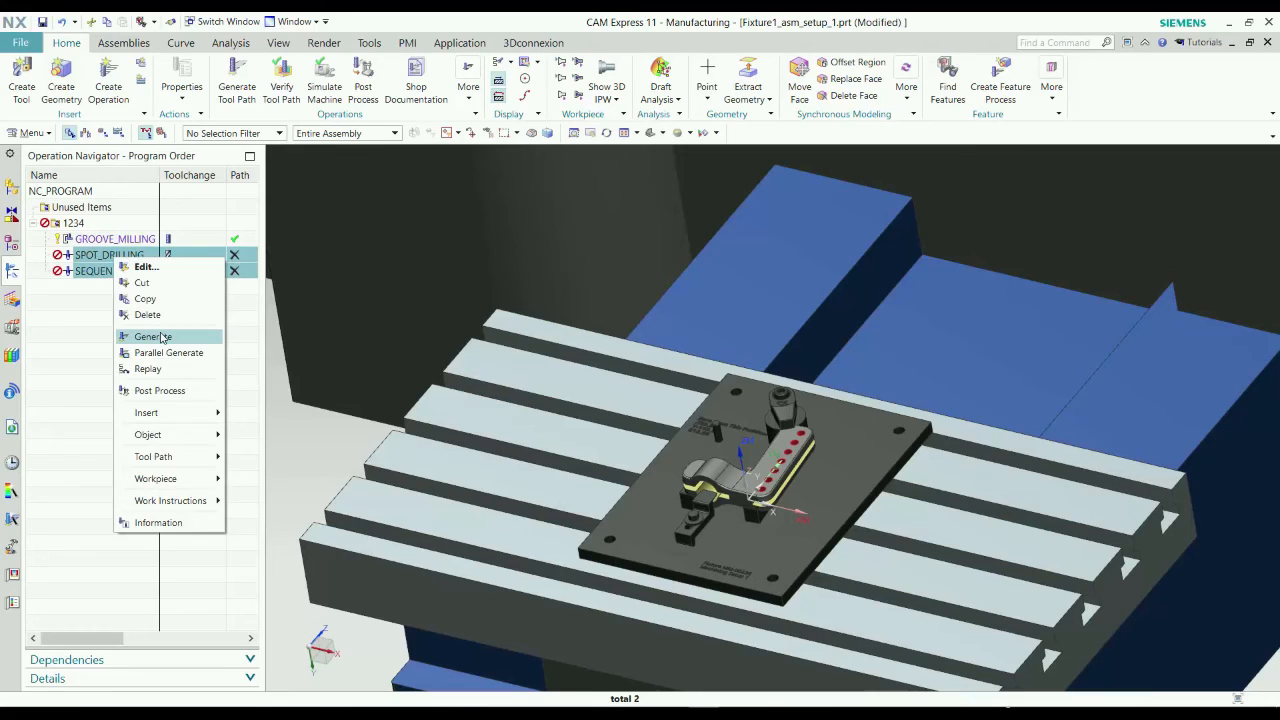
left_click(152, 337)
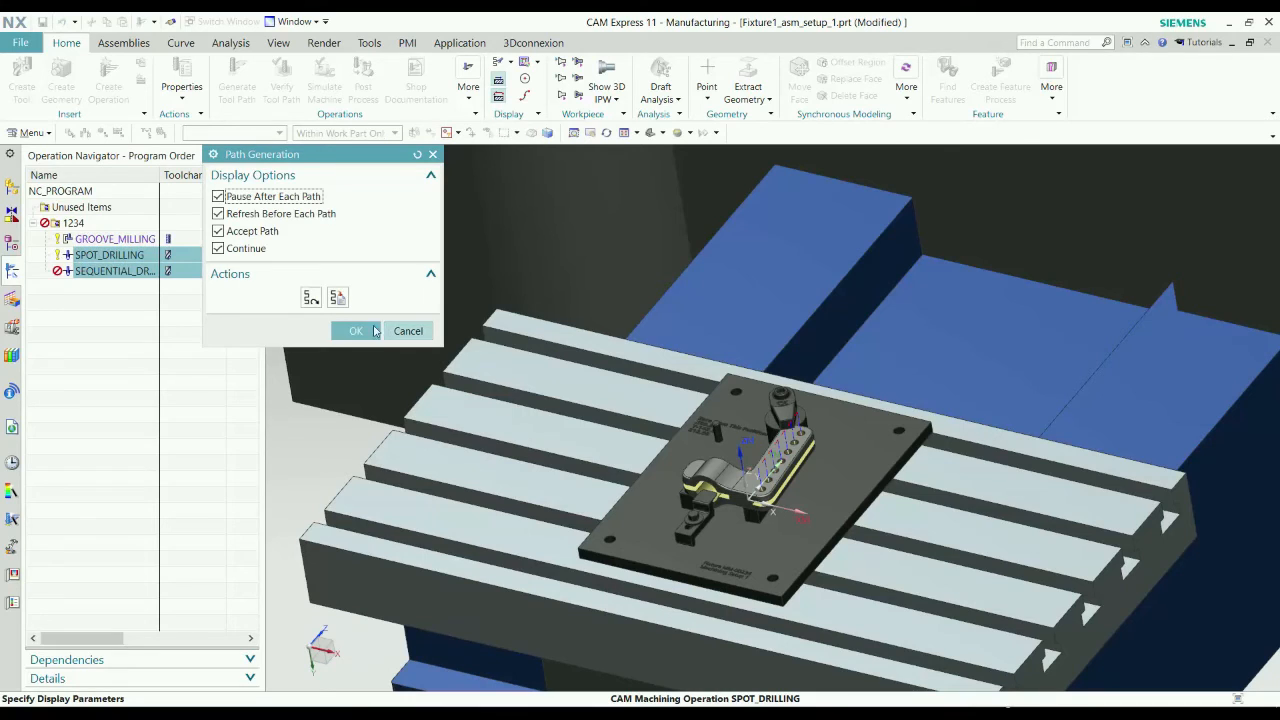
left_click(316, 199)
left_click(356, 331)
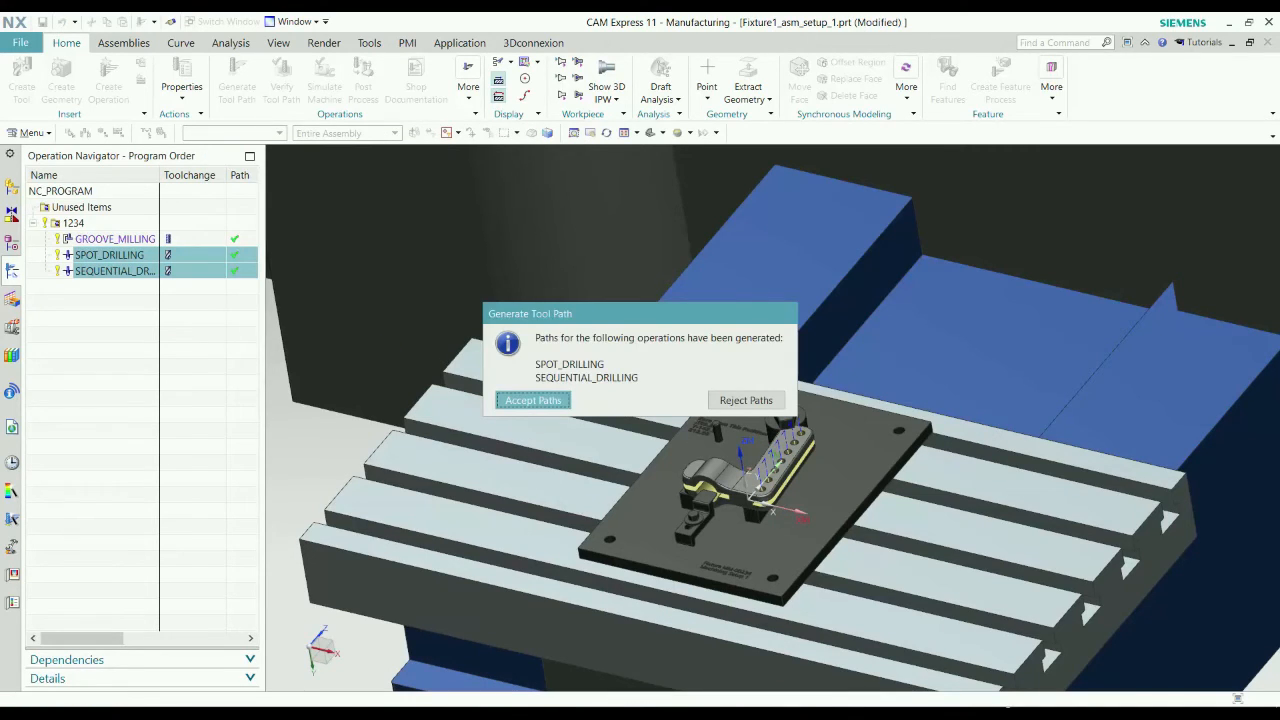
left_click(556, 403)
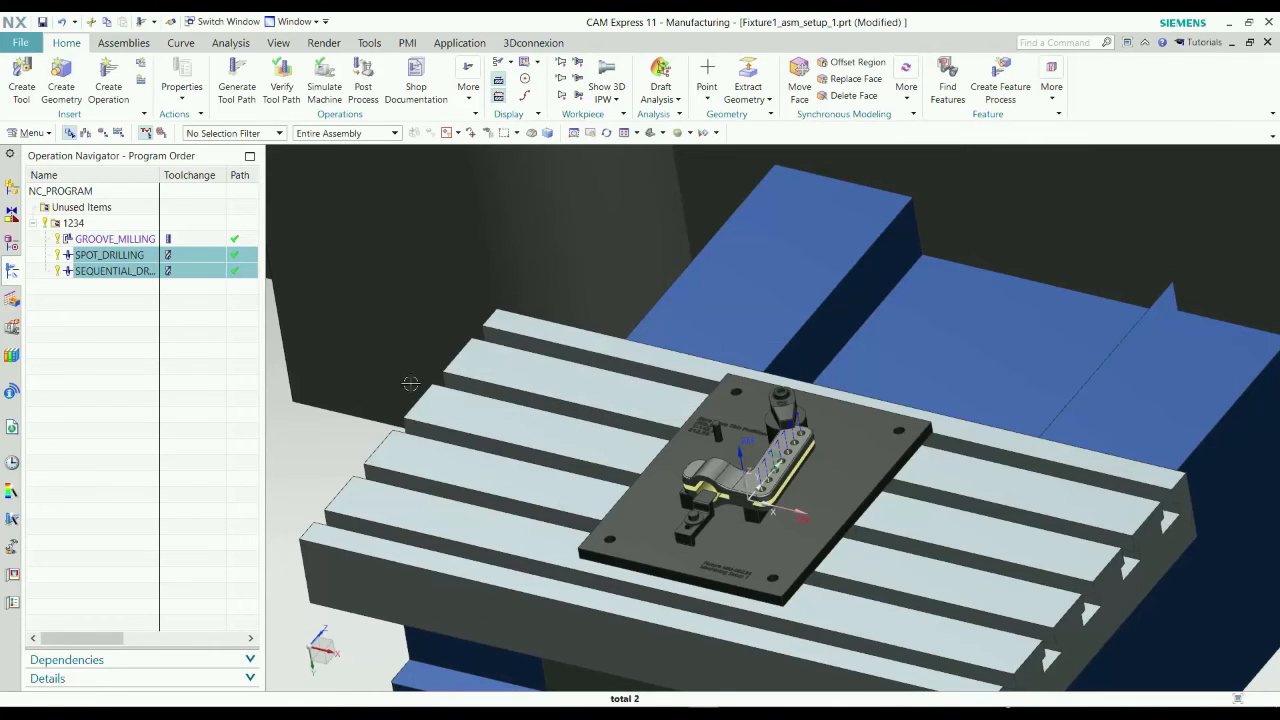
Verify the whole 1234 program with a 3D dynamic simulation of the groove milling and both drilling operations.
left_click(100, 225)
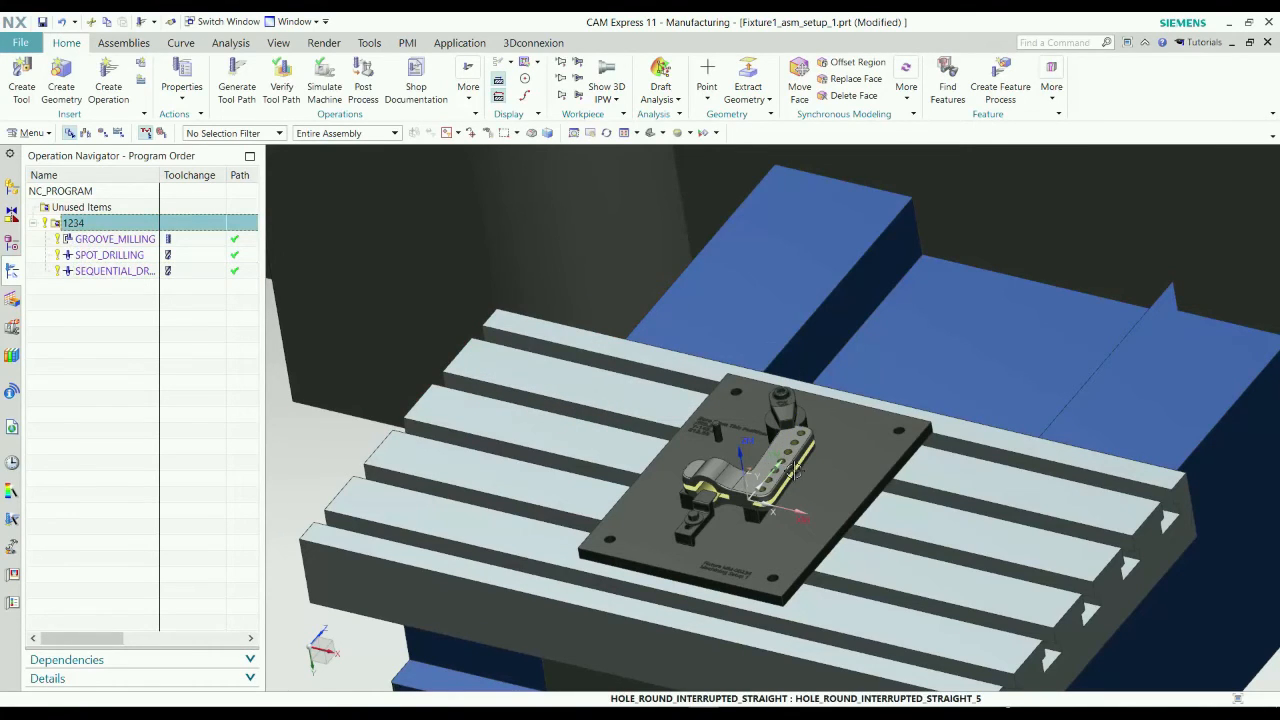
left_click(289, 70)
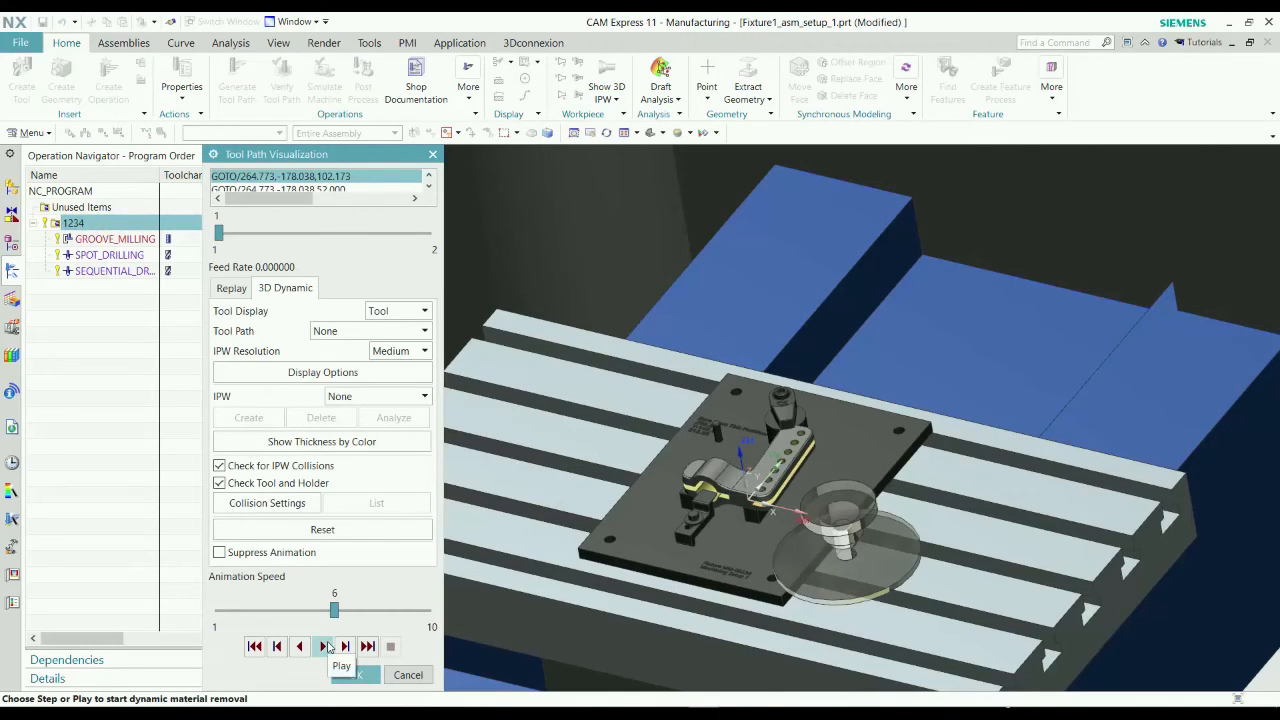
left_click(326, 646)
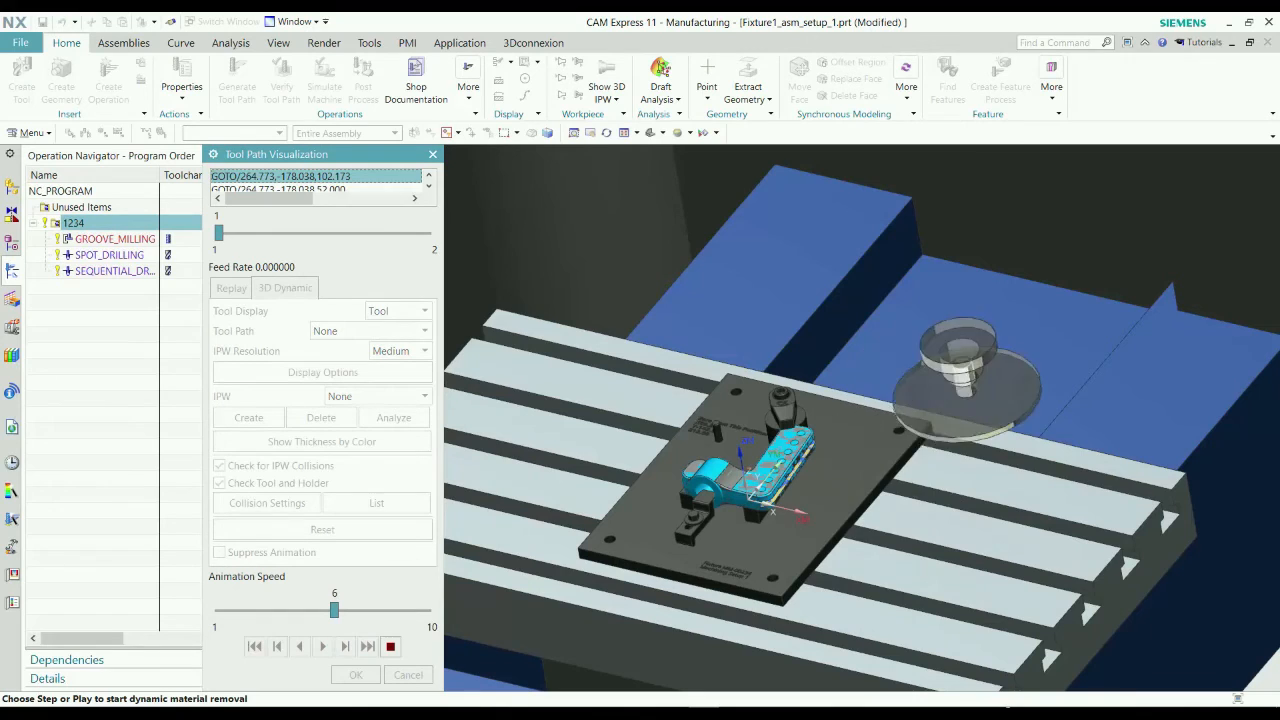
scroll(757, 488, "up", 5)
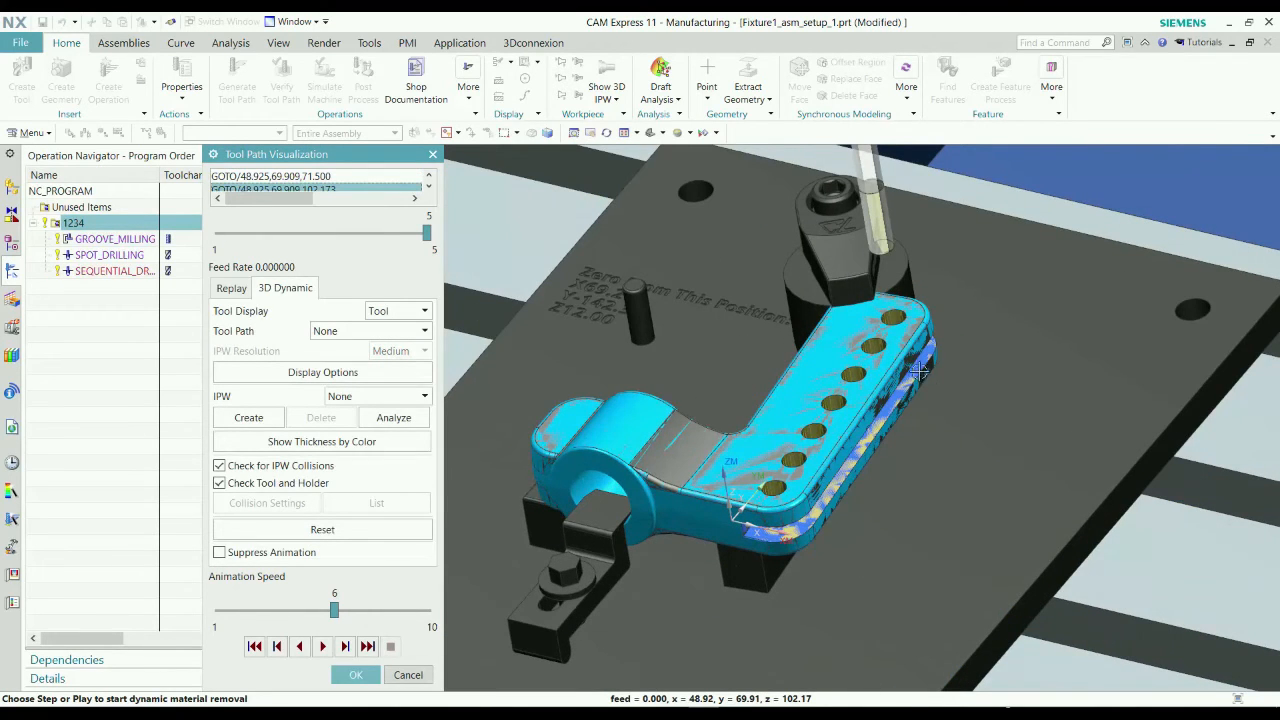
left_click(355, 674)
Create a planar mill operation on the WORKPIECE geometry with the MILL_FINISH method.
scroll(635, 390, "down", 5)
scroll(635, 390, "down", 1)
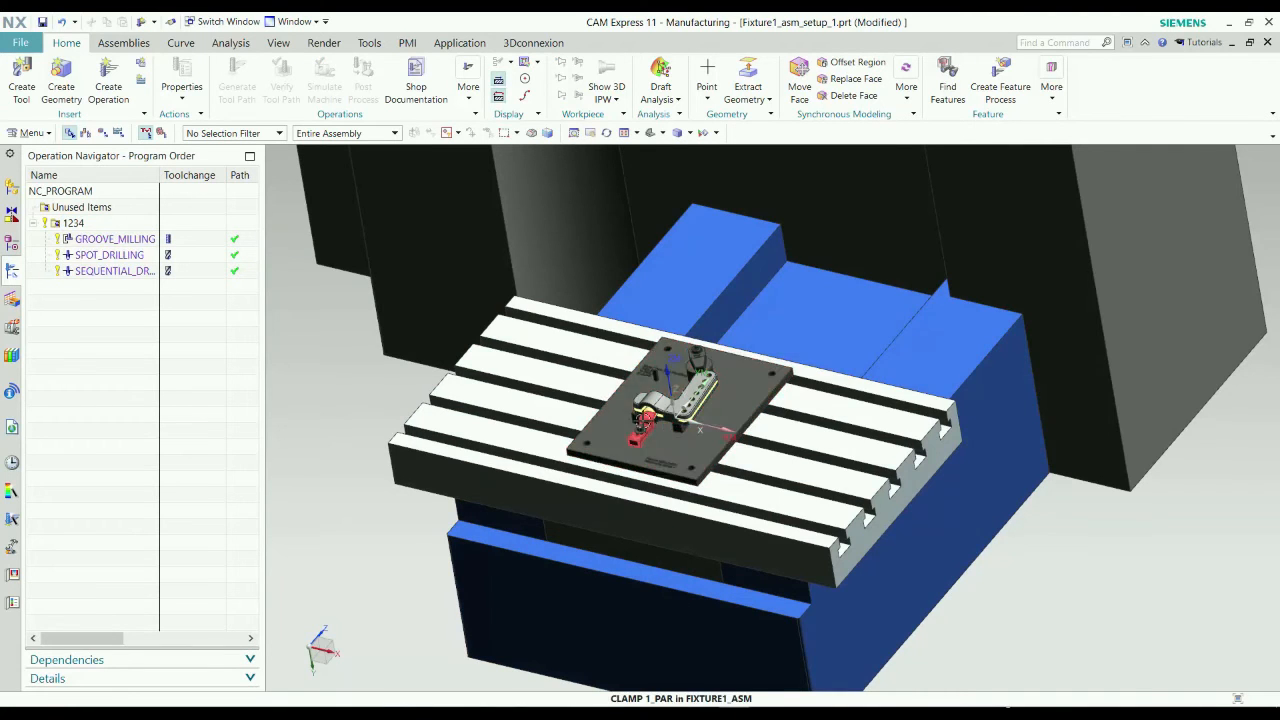
scroll(650, 410, "up", 5)
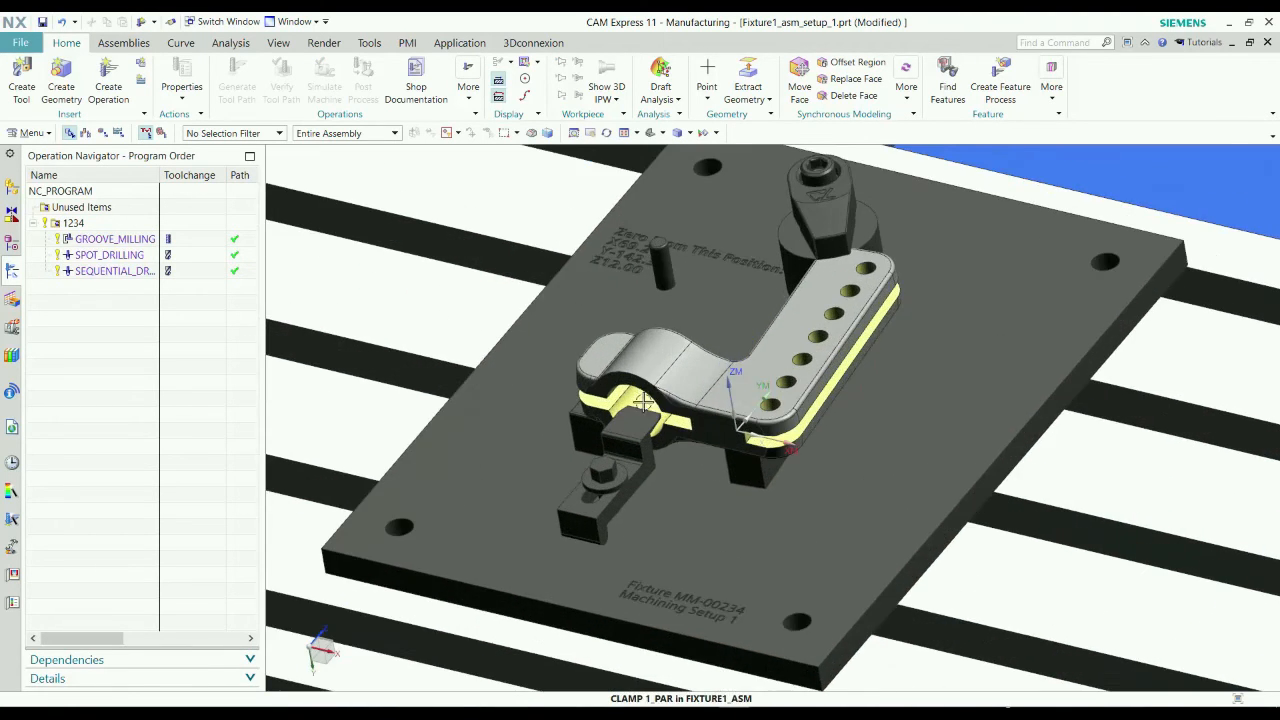
left_click(108, 80)
left_click(178, 384)
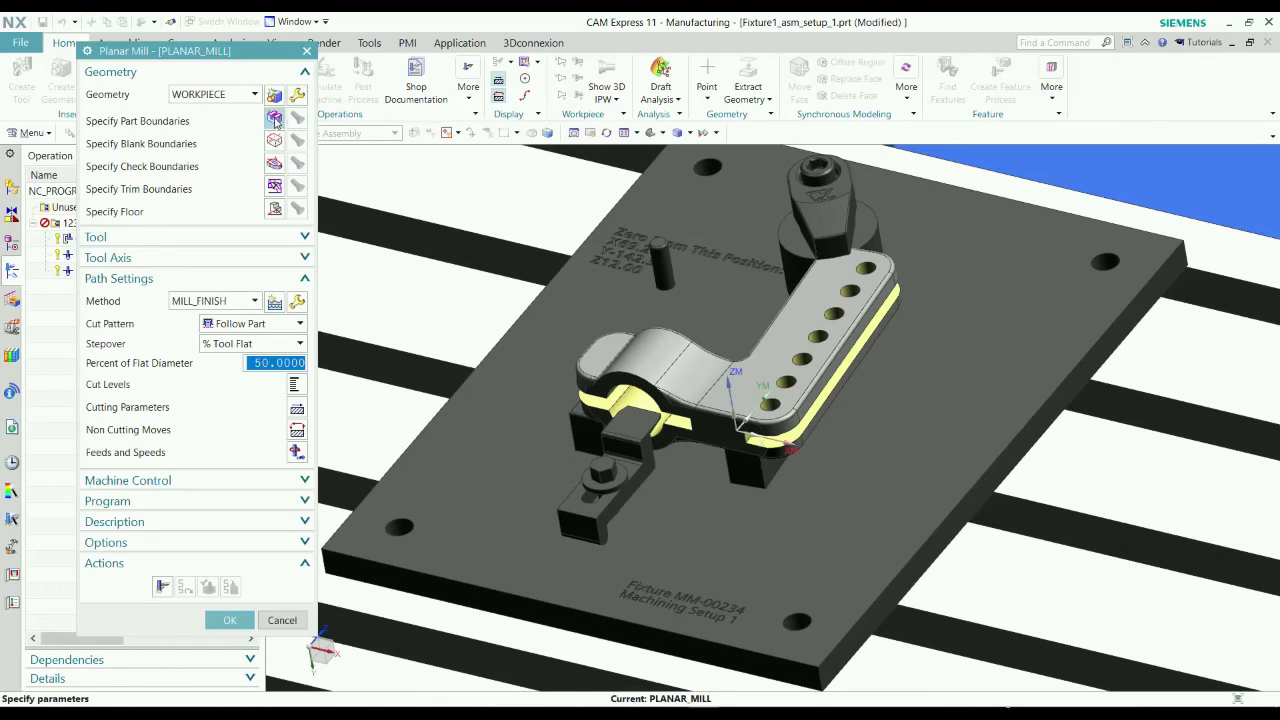
Define the planar mill's part boundary in curve/edge mode as an open boundary on the slot's inner end edge, with material side Right.
left_click(274, 117)
left_click(285, 80)
left_click(280, 90)
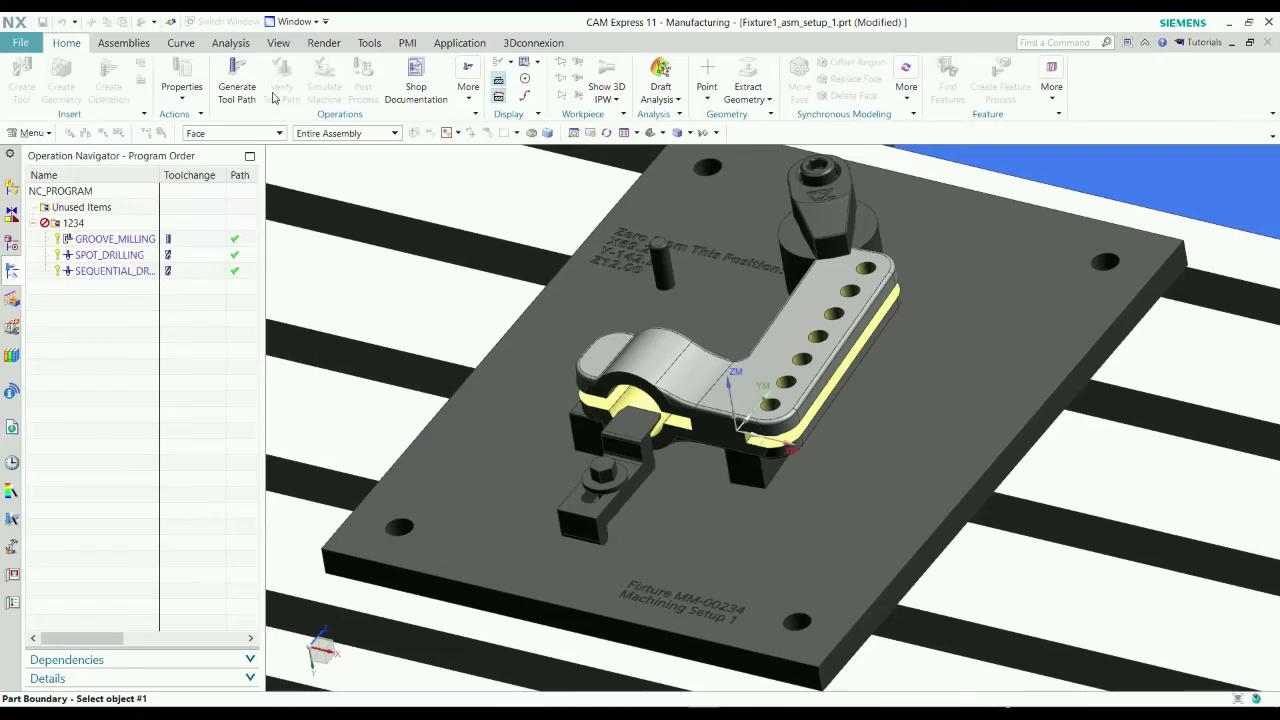
left_click(292, 75)
left_click(275, 106)
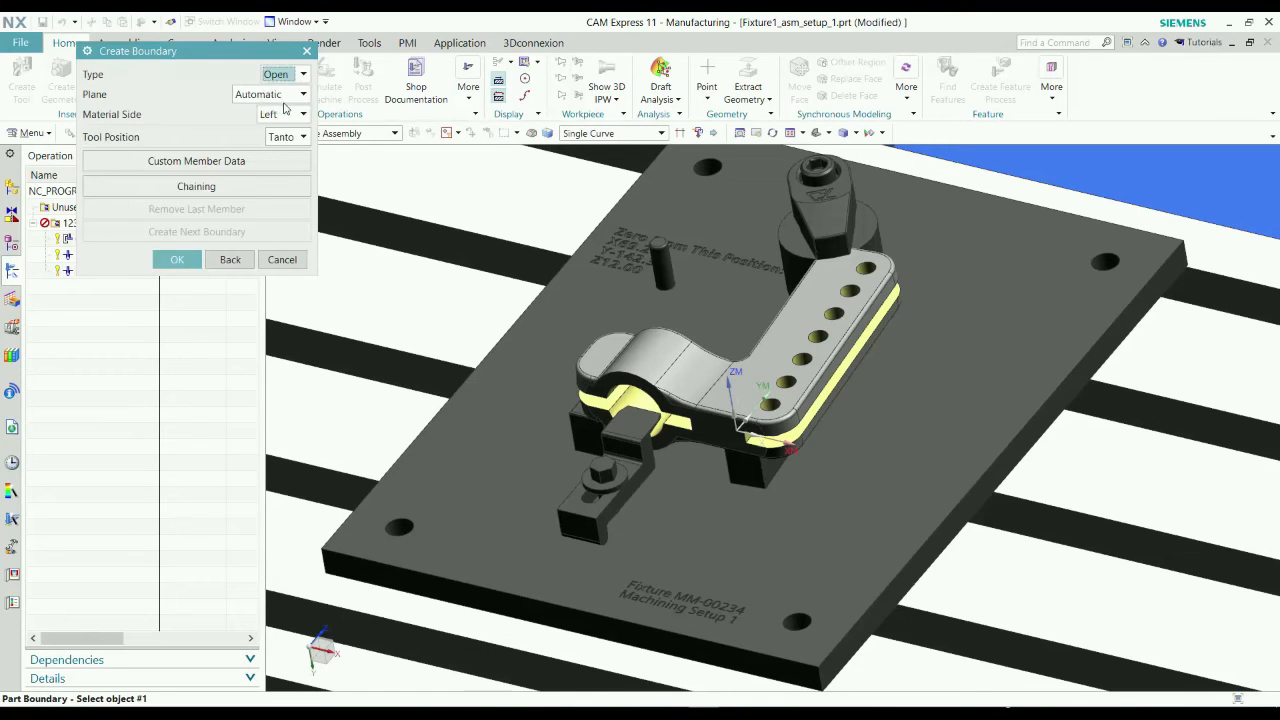
middle_click_drag(692, 426, 688, 427)
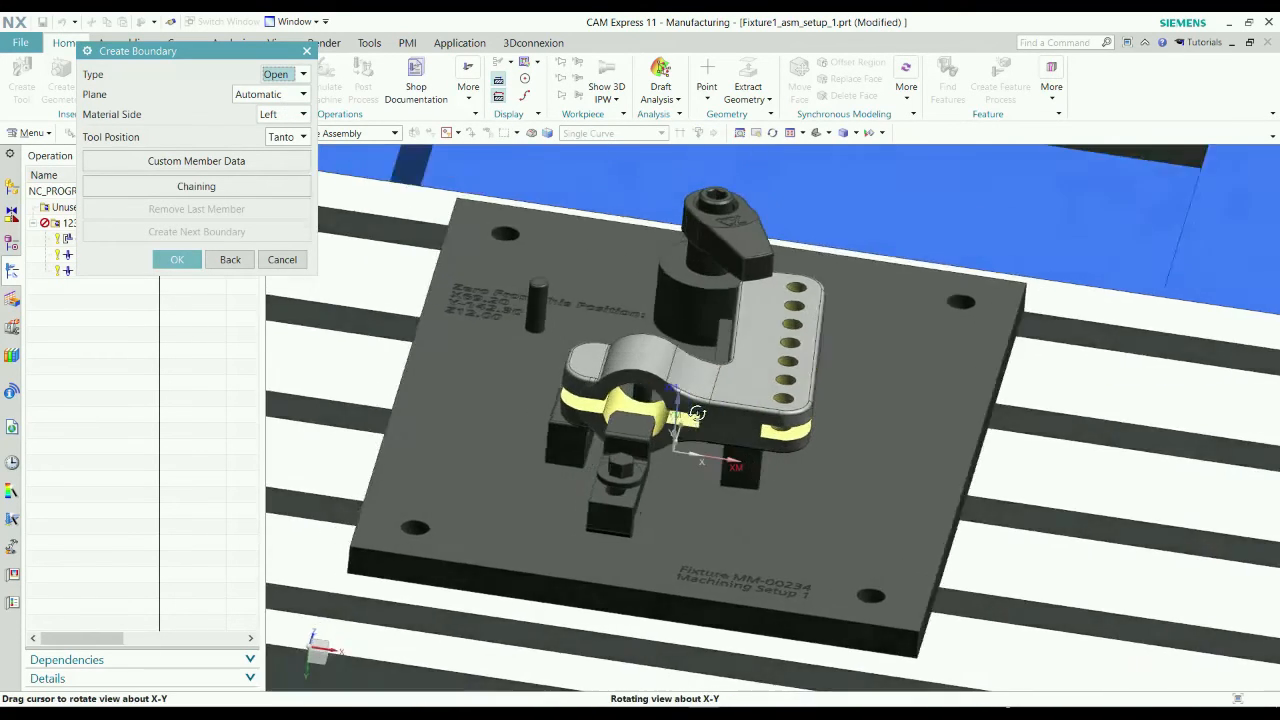
scroll(695, 426, "up", 5)
left_click(698, 426)
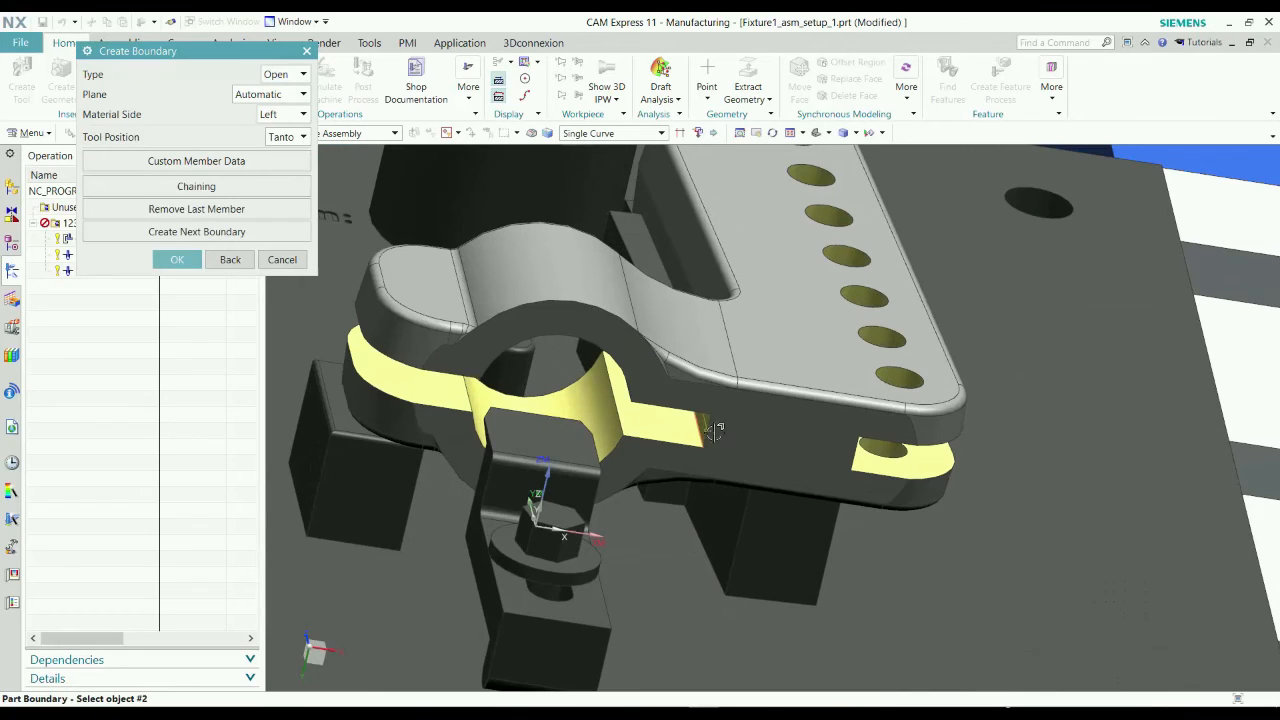
left_click(281, 114)
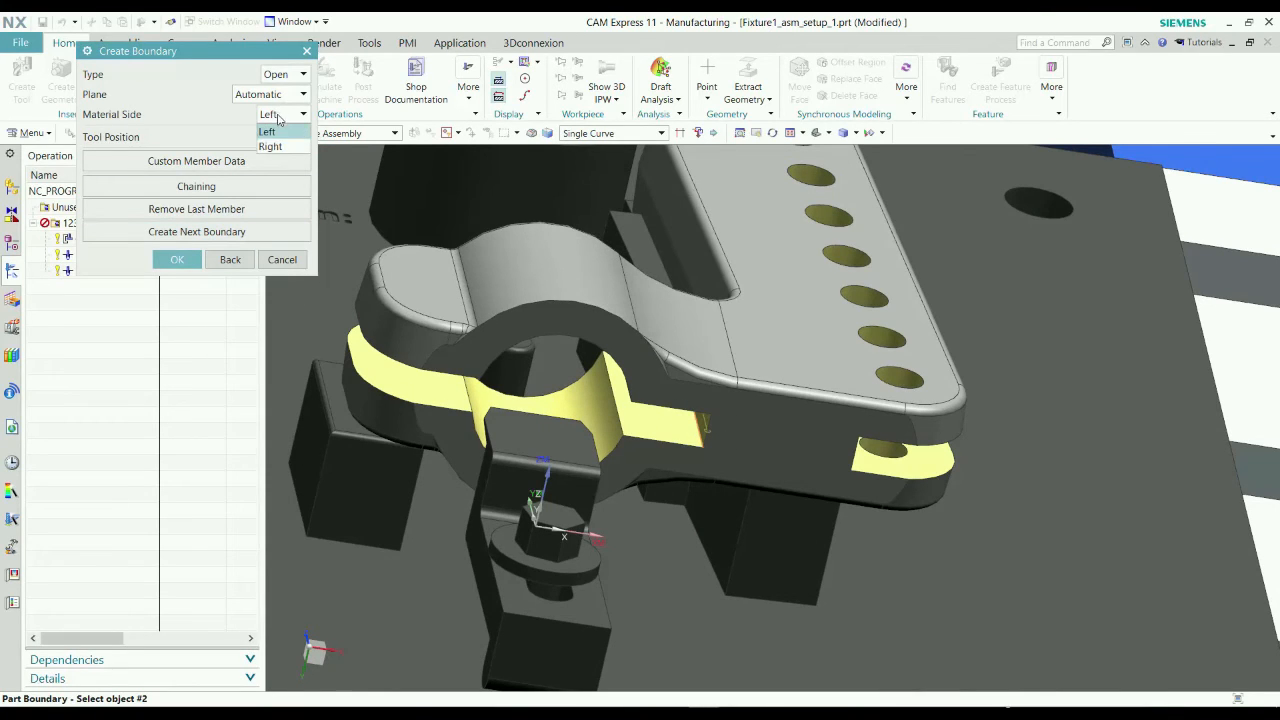
left_click(274, 141)
left_click(177, 259)
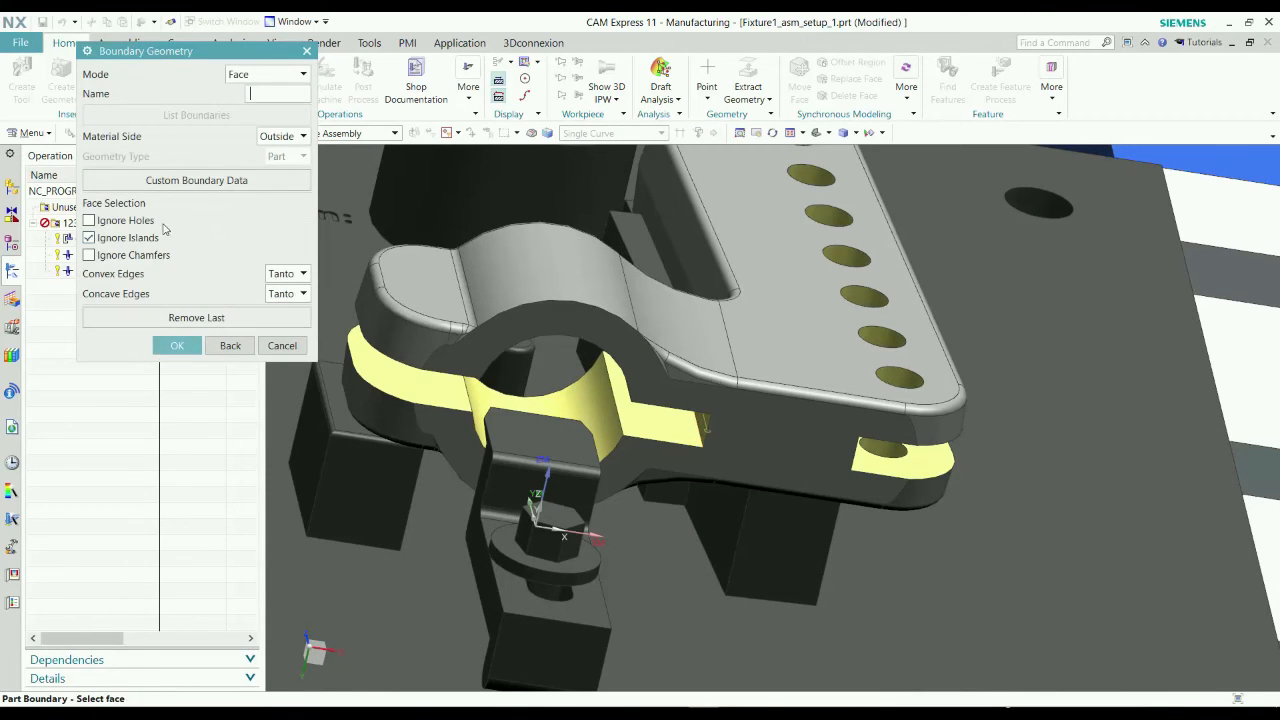
left_click(177, 343)
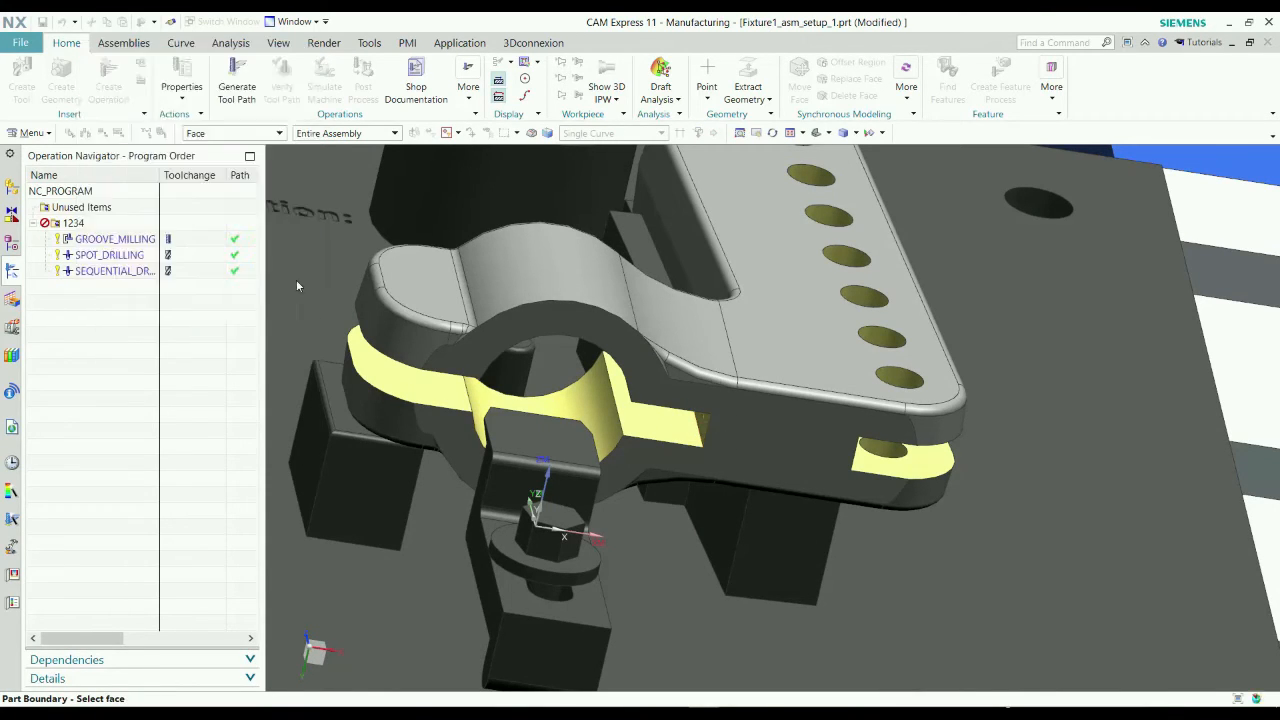
Specify the slot's flat bottom face beside the bore as the floor plane with 0 mm offset.
left_click(274, 209)
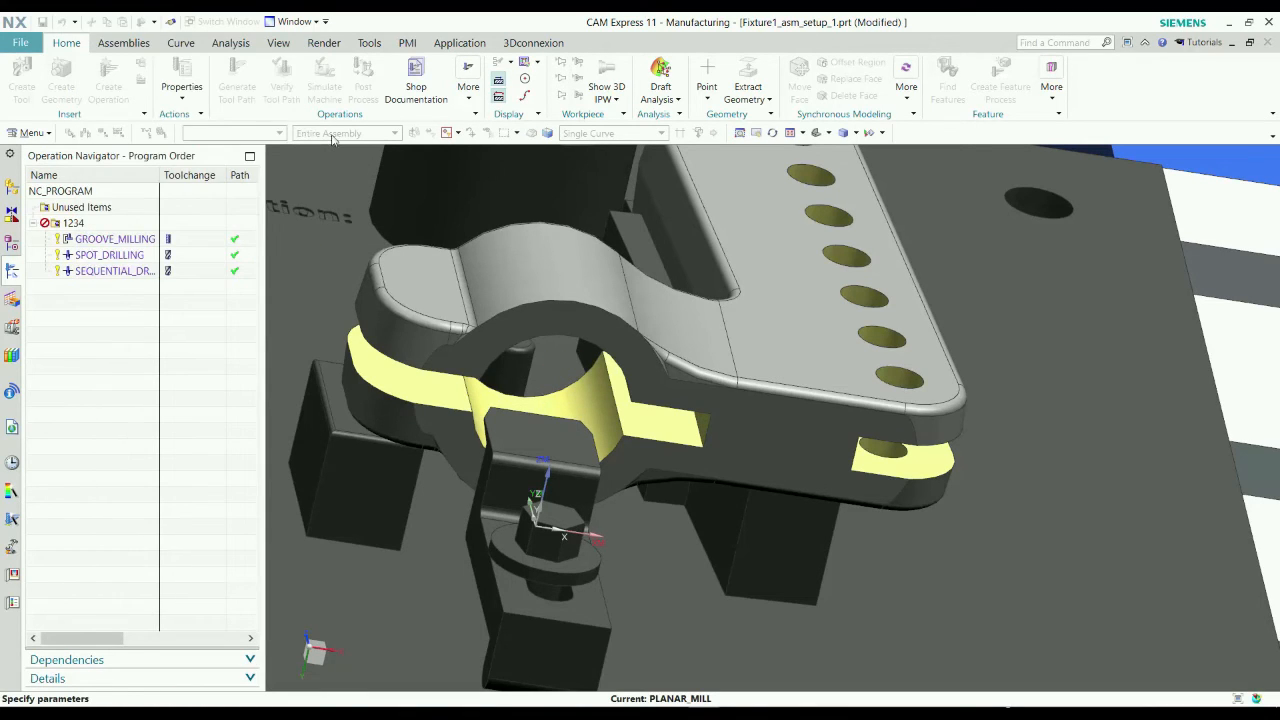
left_click(668, 410)
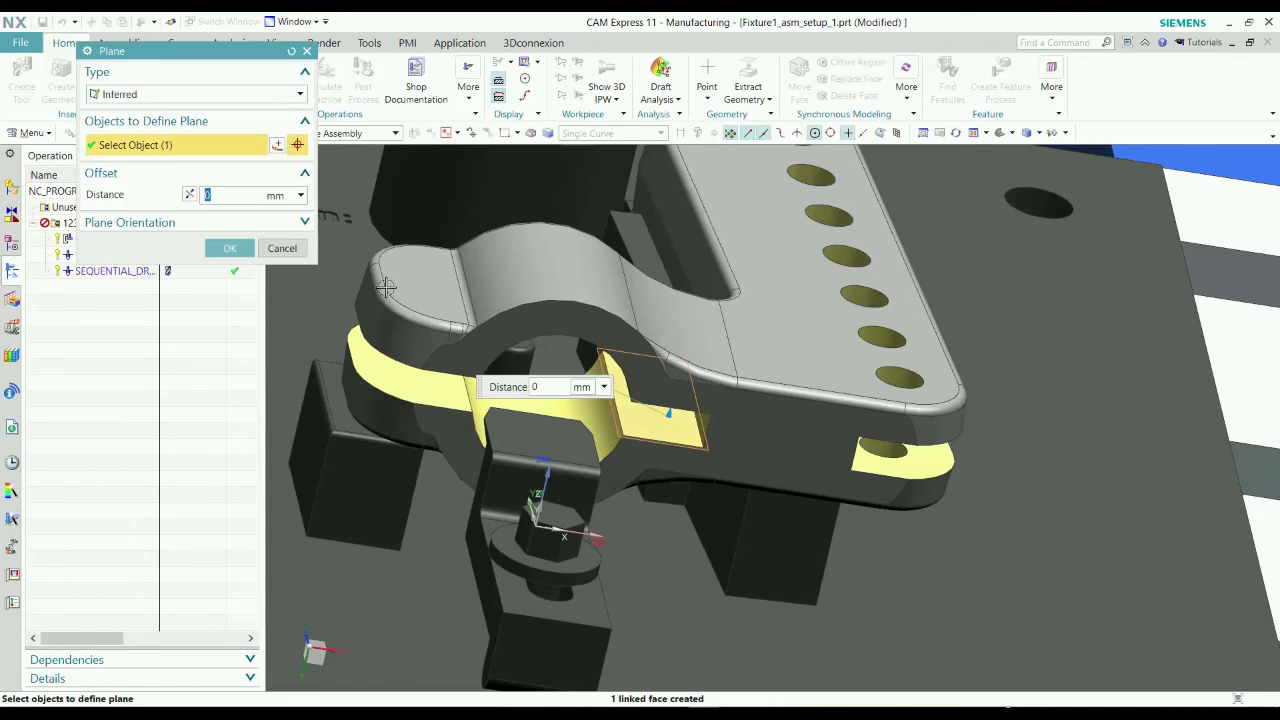
left_click(229, 248)
Set the cut pattern to Profile and generate the planar mill tool path.
left_click(246, 324)
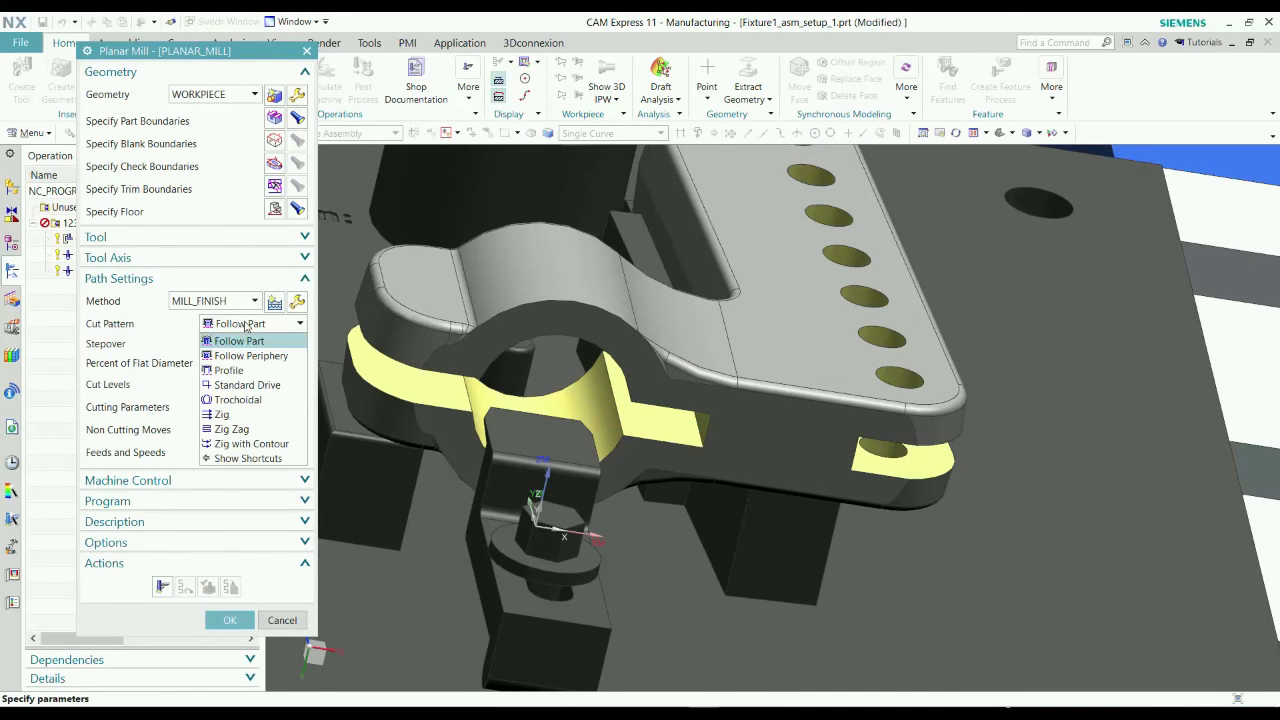
left_click(230, 370)
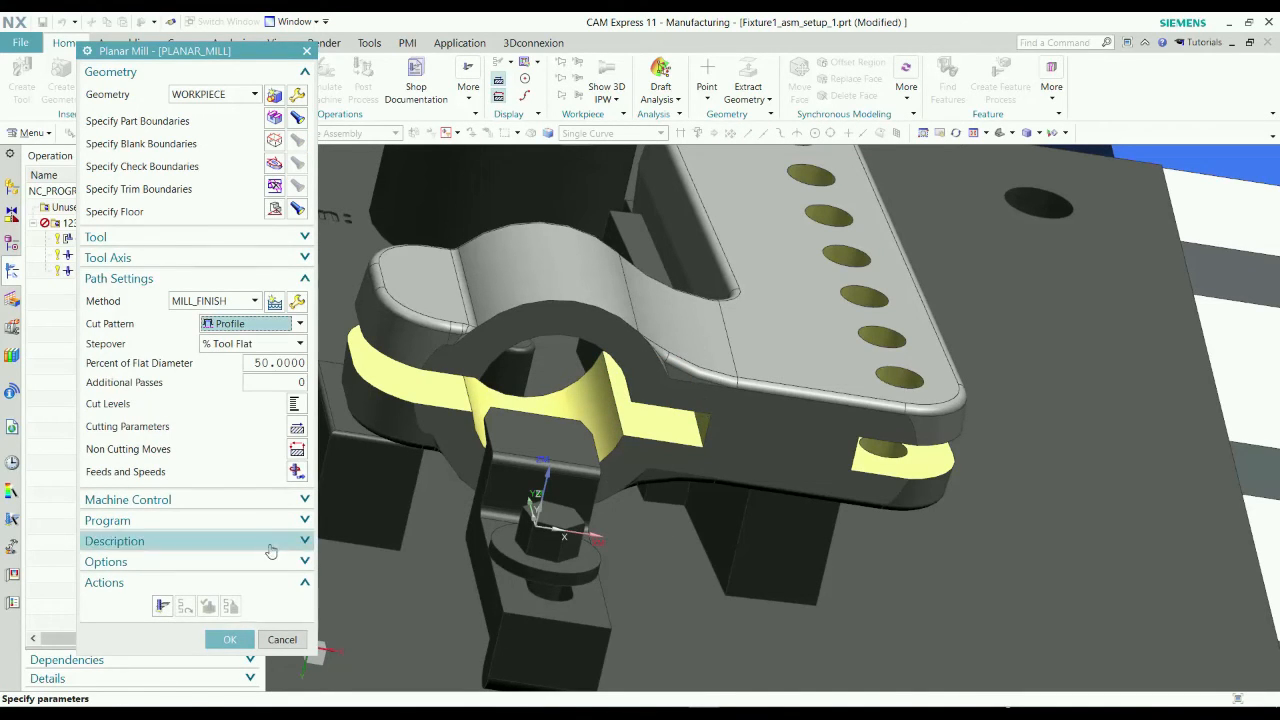
left_click(163, 607)
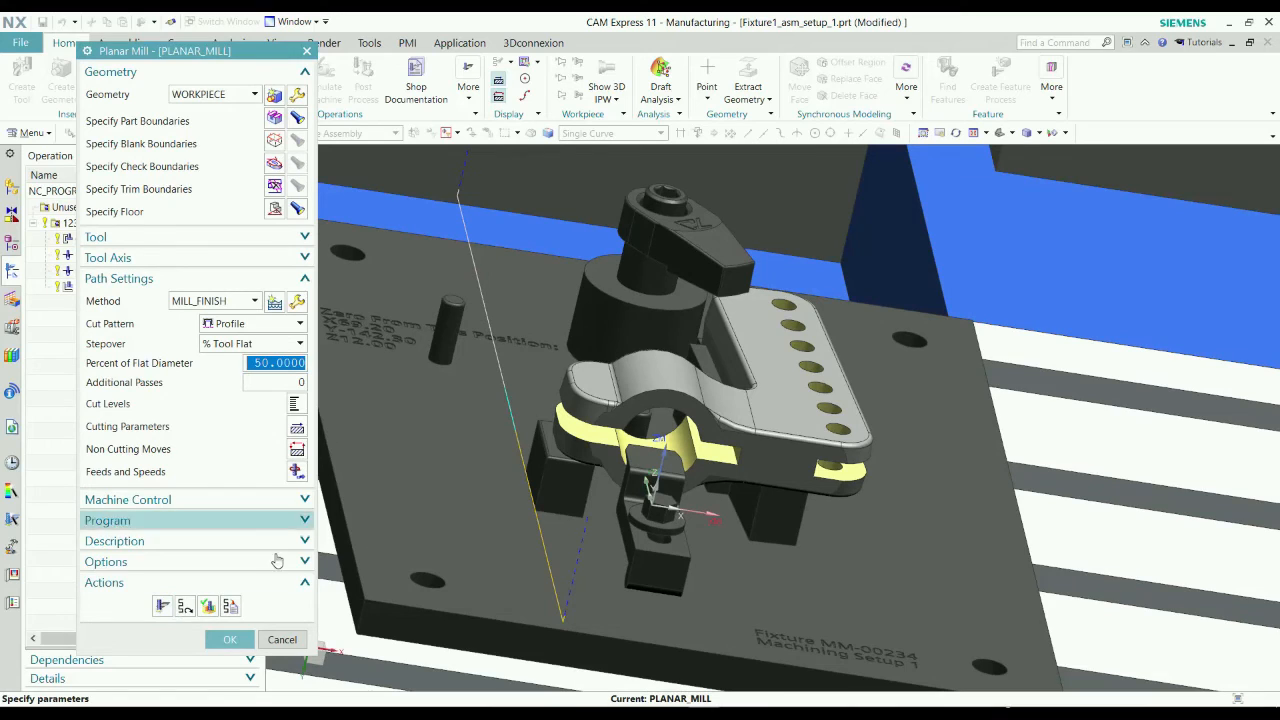
Set the open area engage type to Arc with a radius of 50 %Tool, and regenerate the planar mill tool path.
left_click(298, 452)
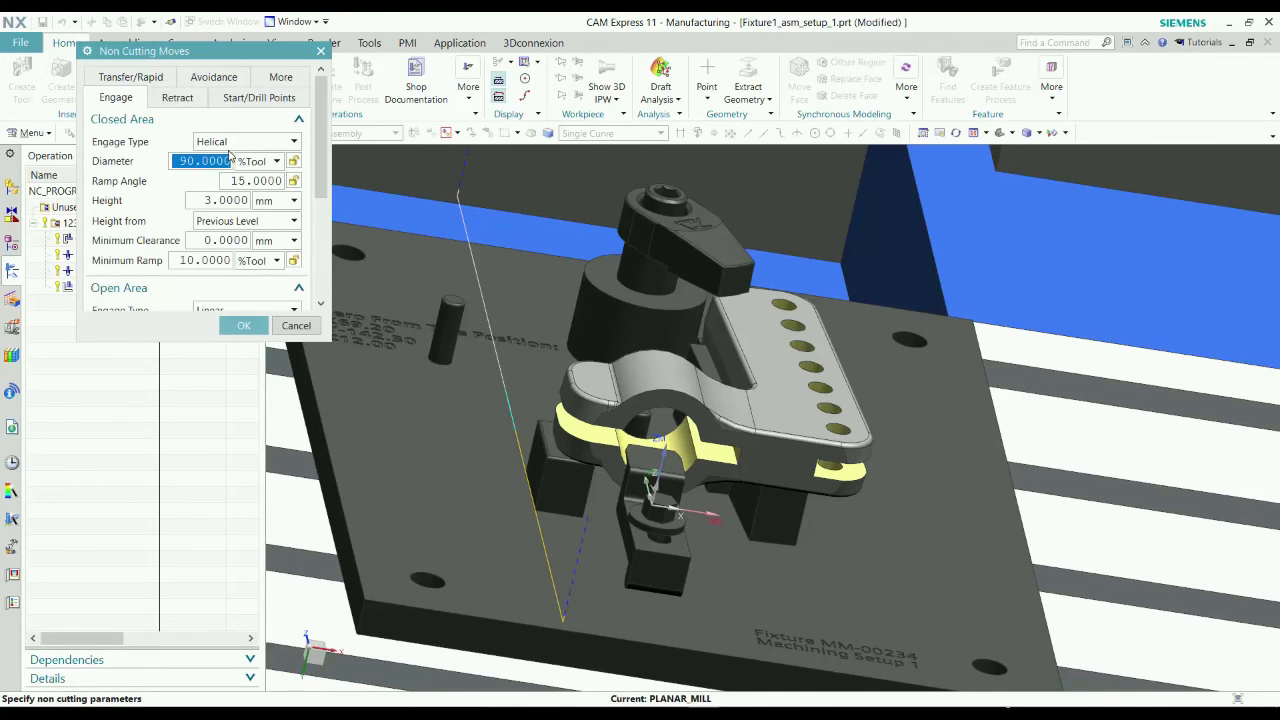
scroll(229, 155, "down", 3)
left_click(220, 193)
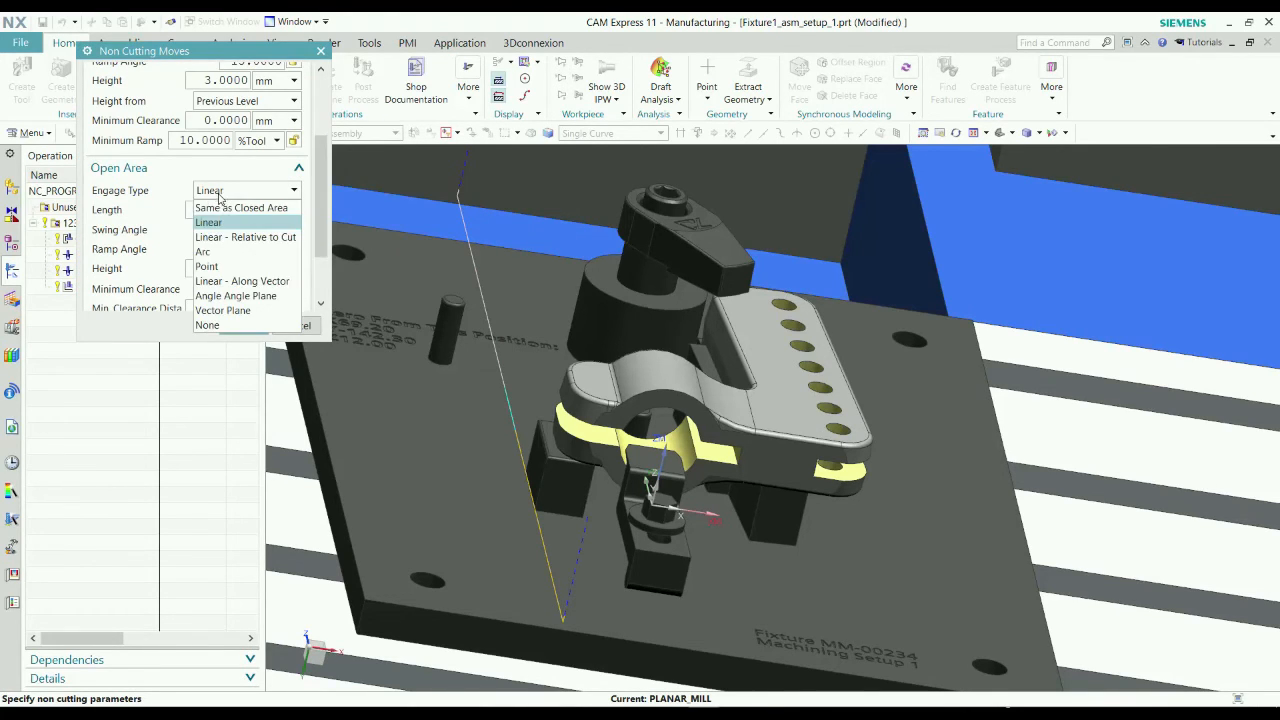
left_click(222, 251)
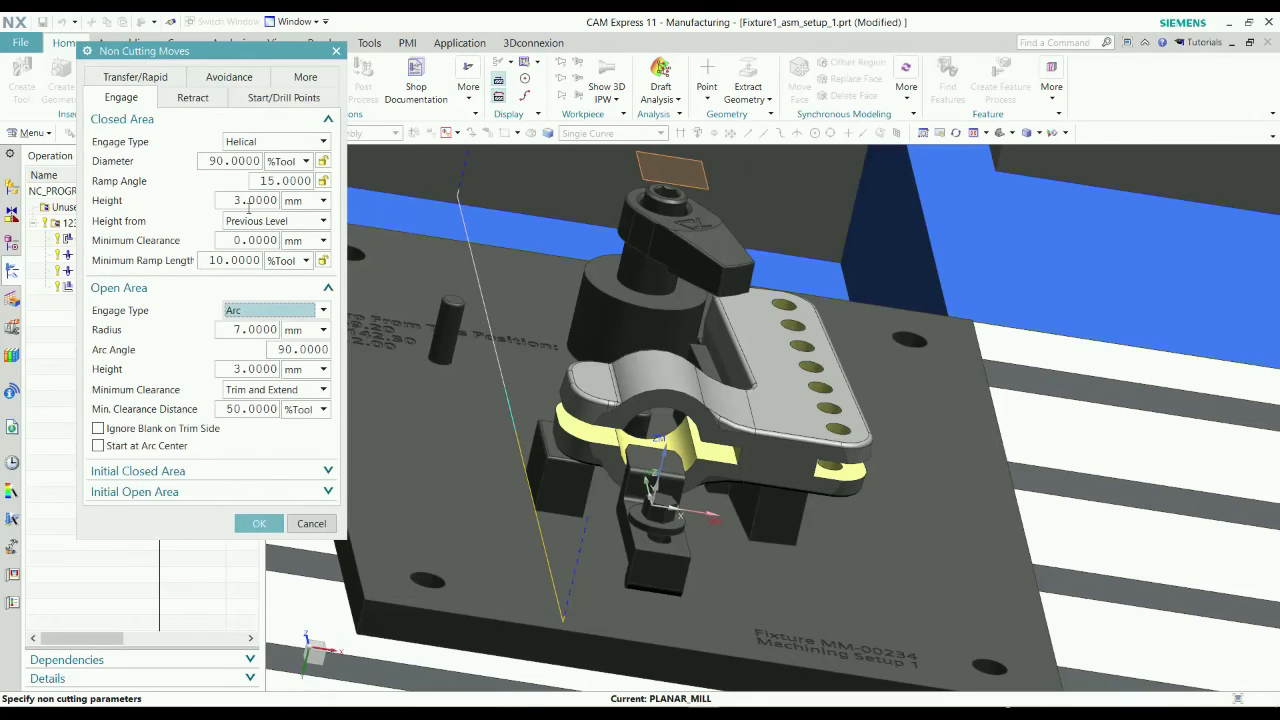
left_click(256, 332)
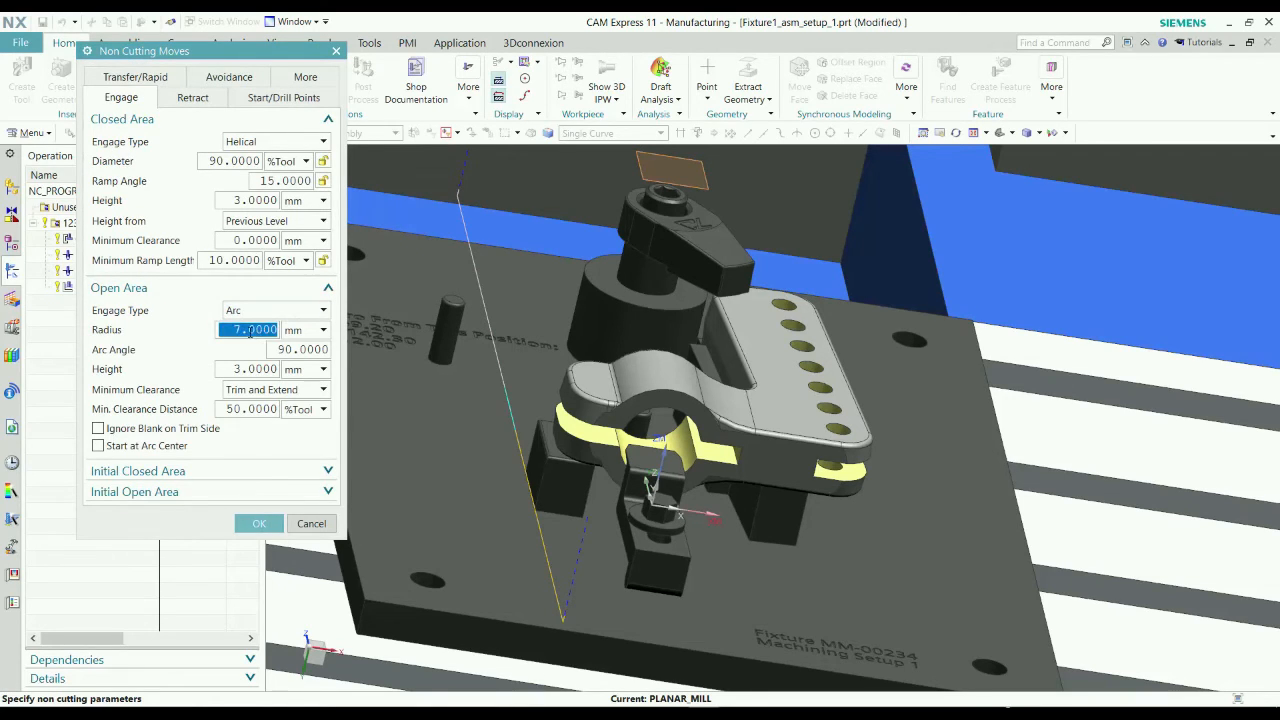
type("50")
left_click(324, 330)
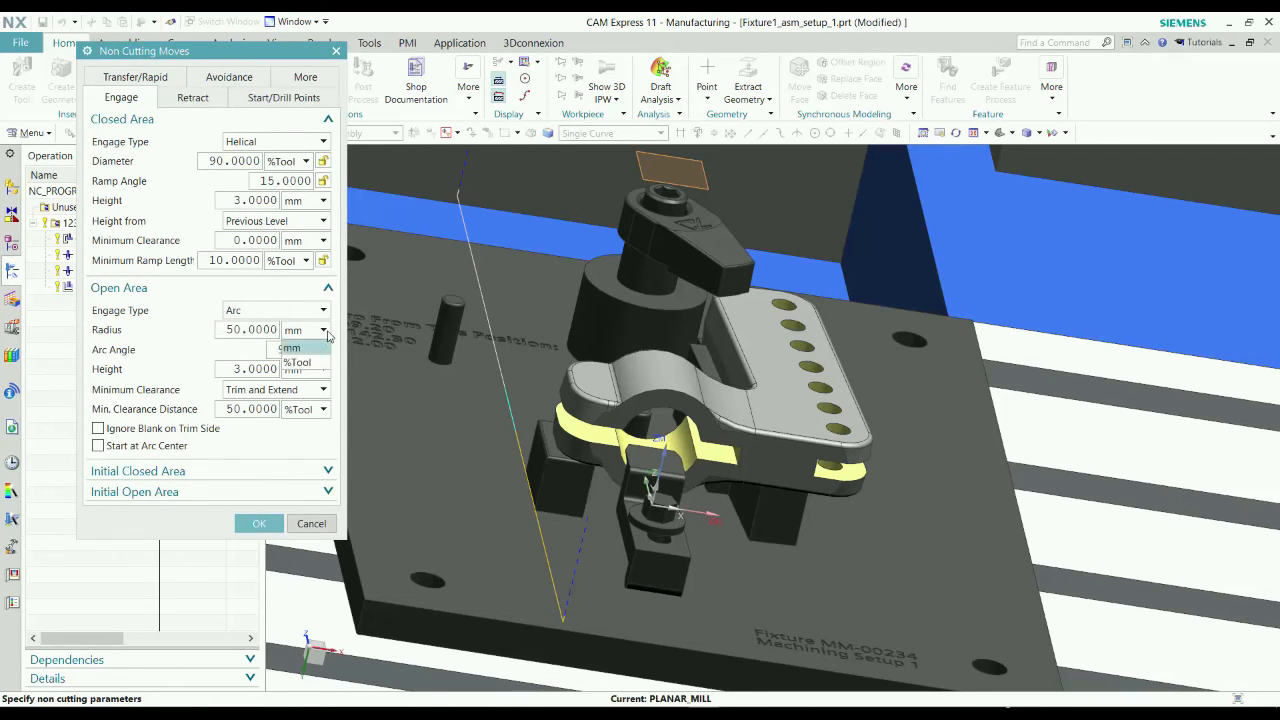
left_click(308, 362)
left_click(258, 524)
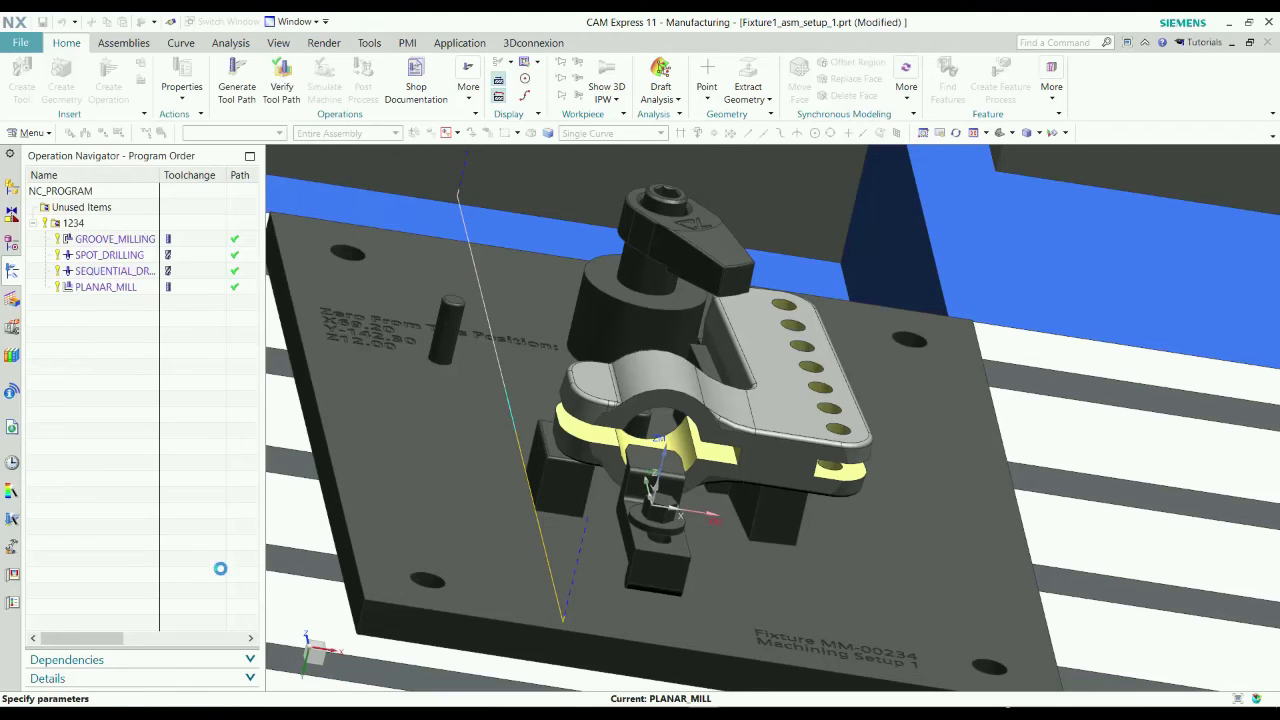
left_click(161, 607)
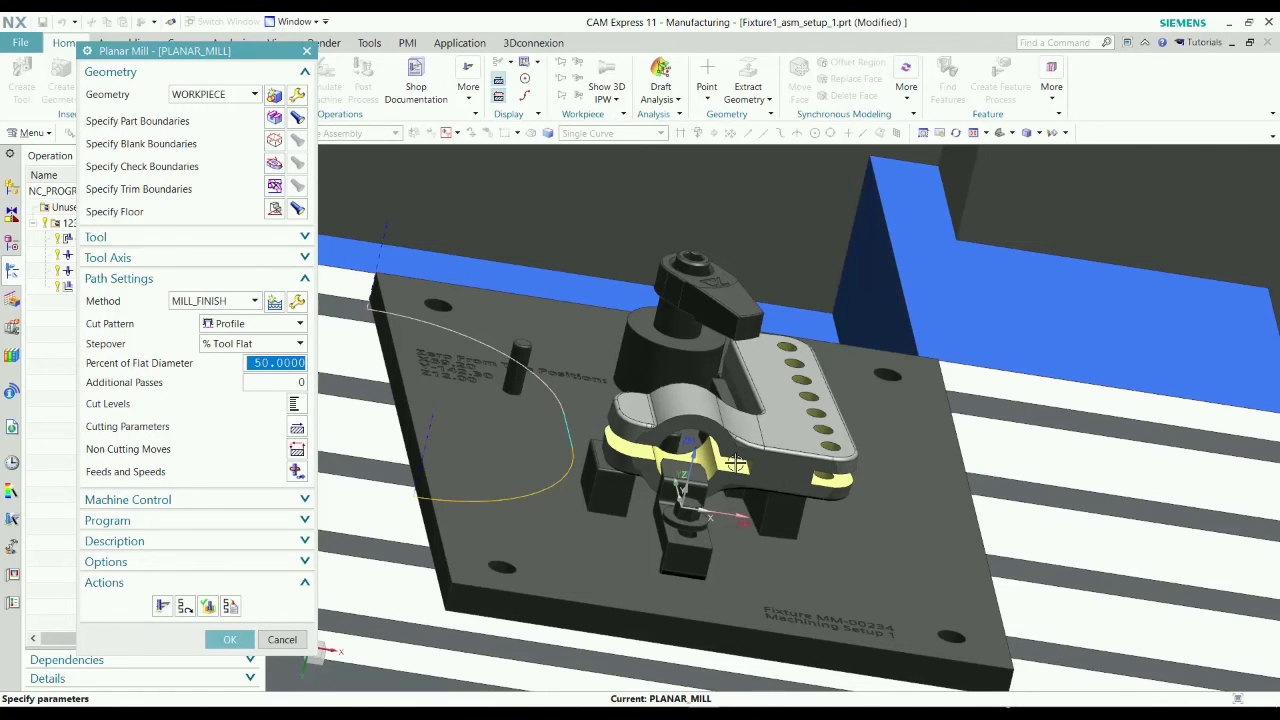
Switch the stepover to Multiple and set the first entry to 4 passes at a distance of 4.5 mm.
scroll(740, 464, "down", 1)
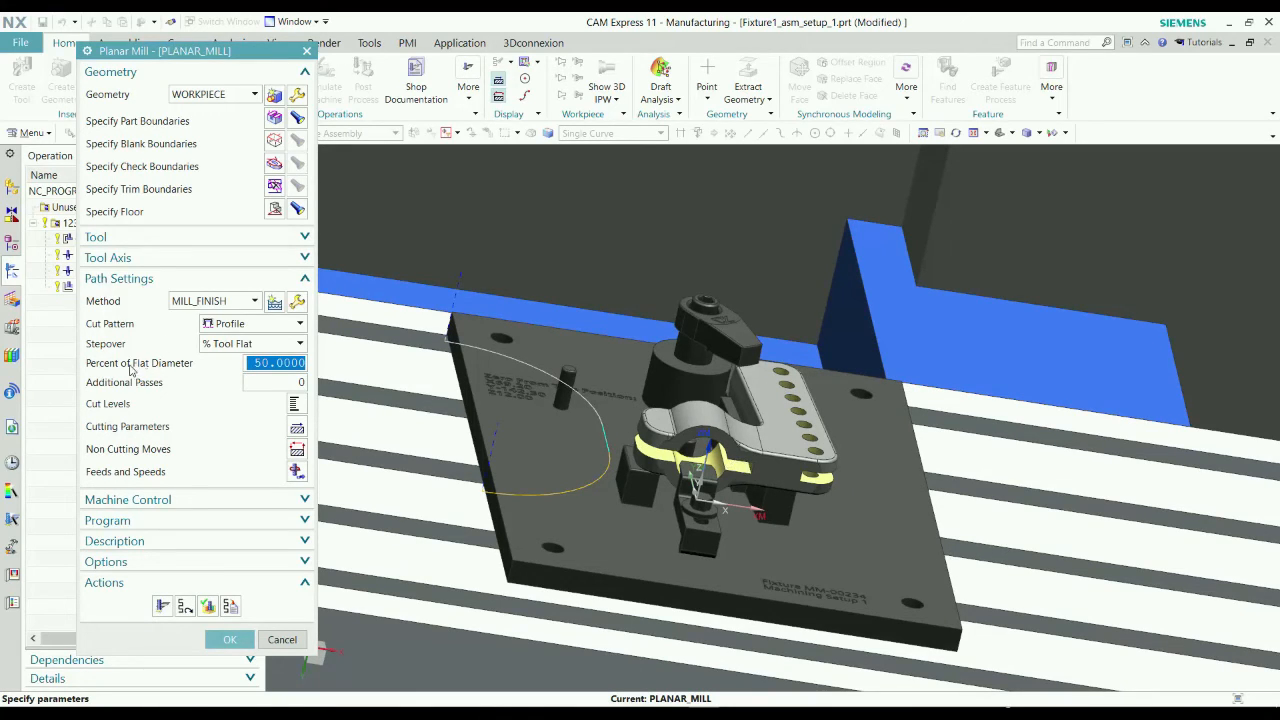
left_click(219, 344)
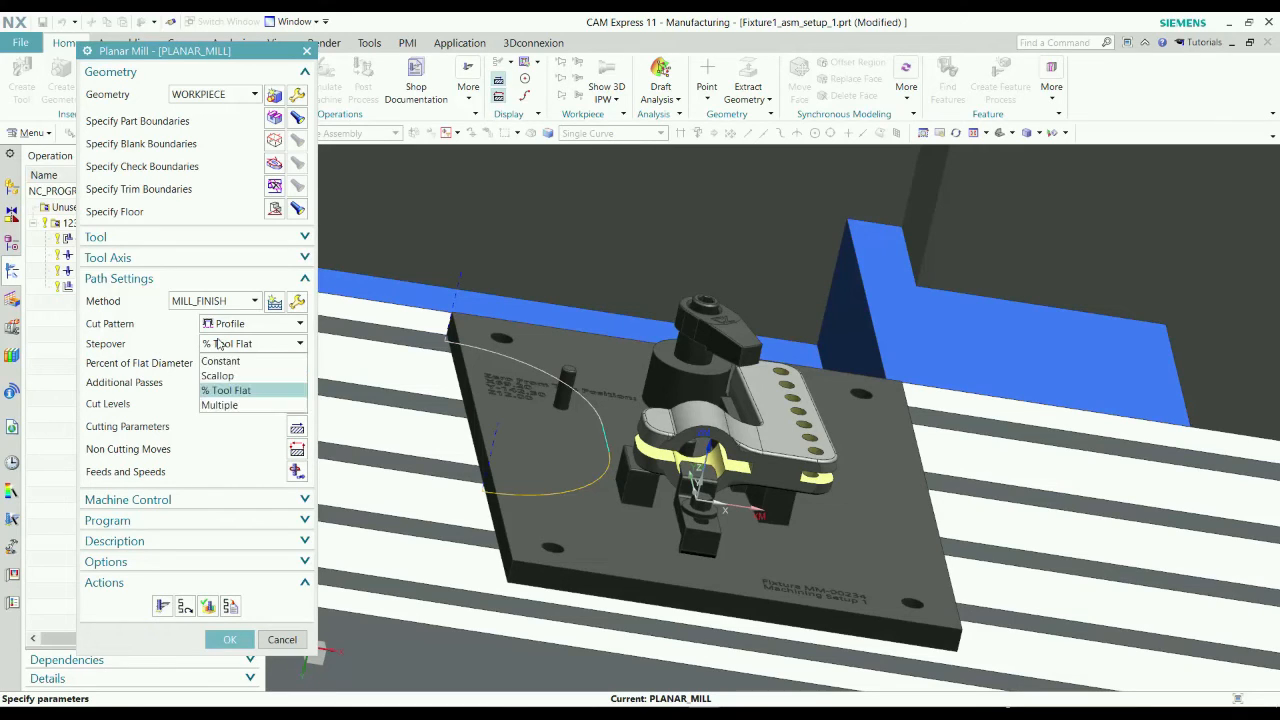
left_click(246, 405)
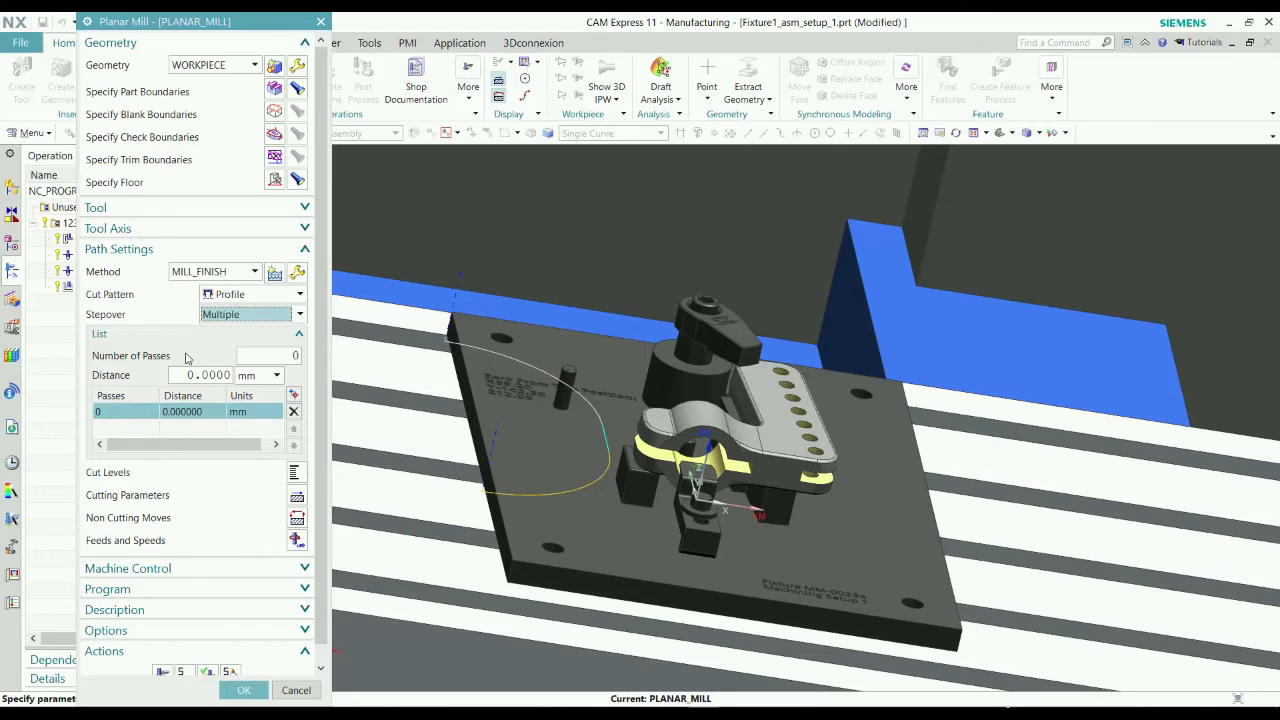
left_click(276, 355)
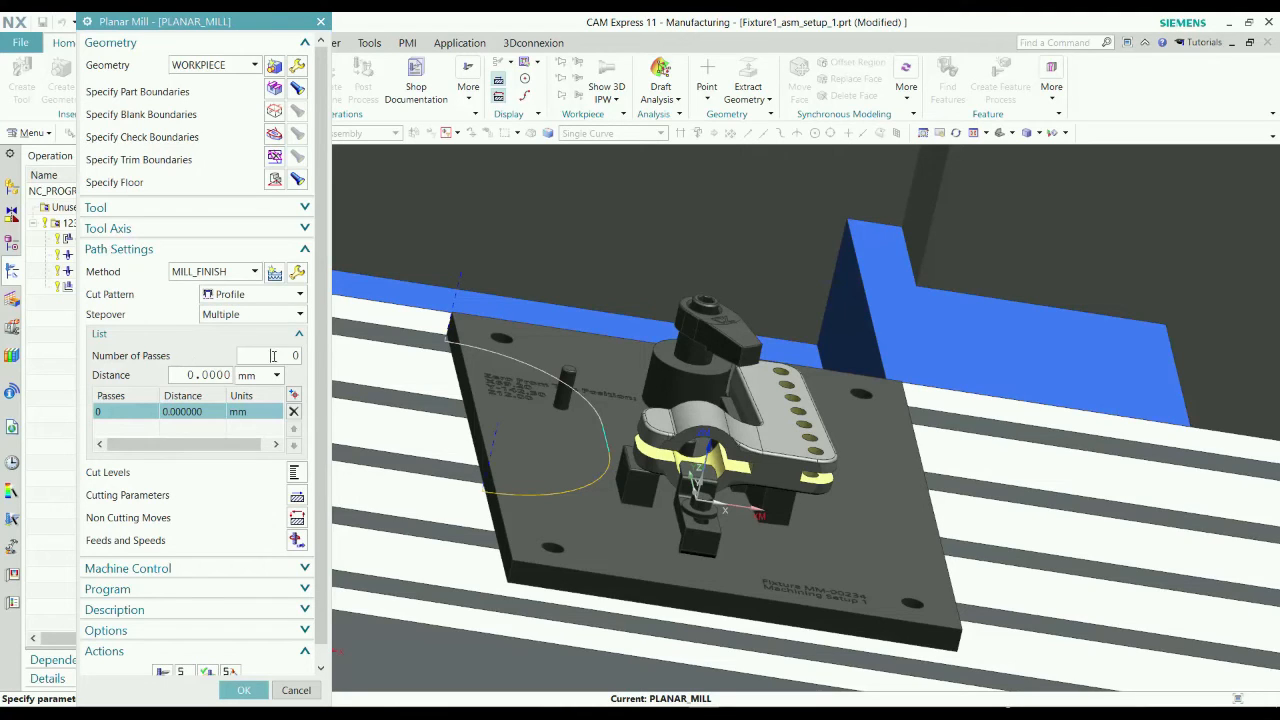
double_click(273, 355)
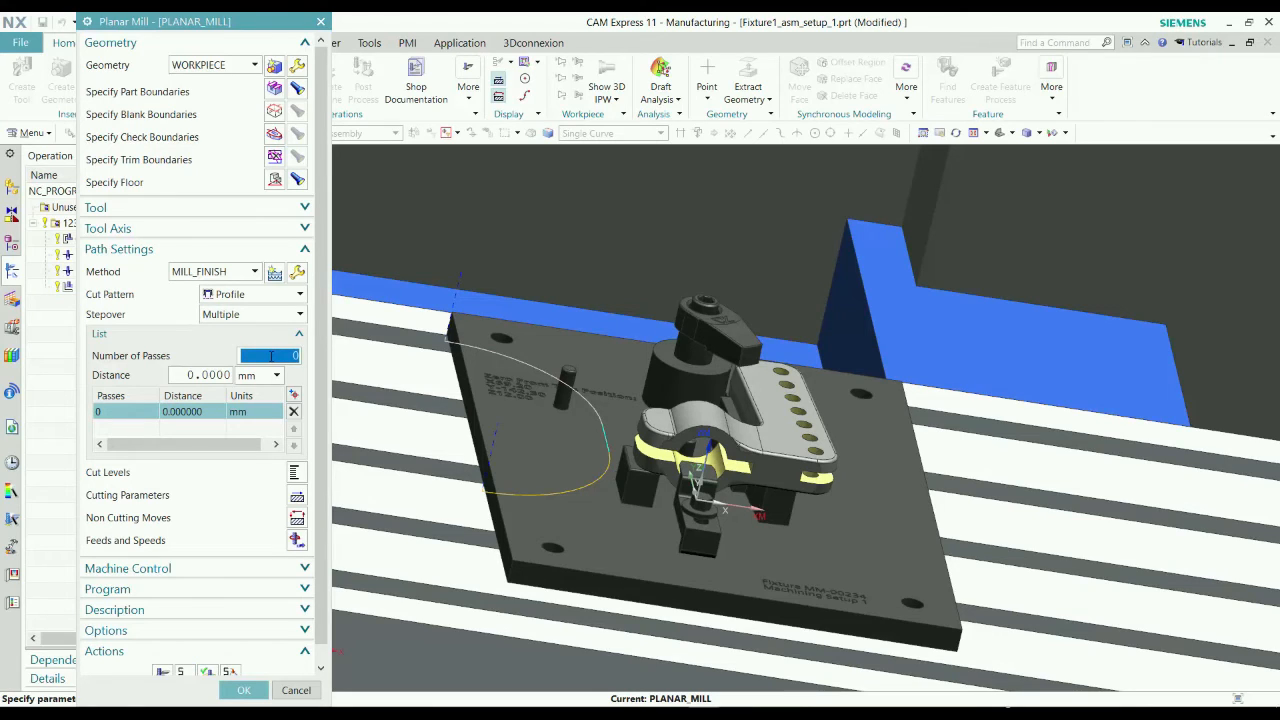
type("4")
double_click(194, 374)
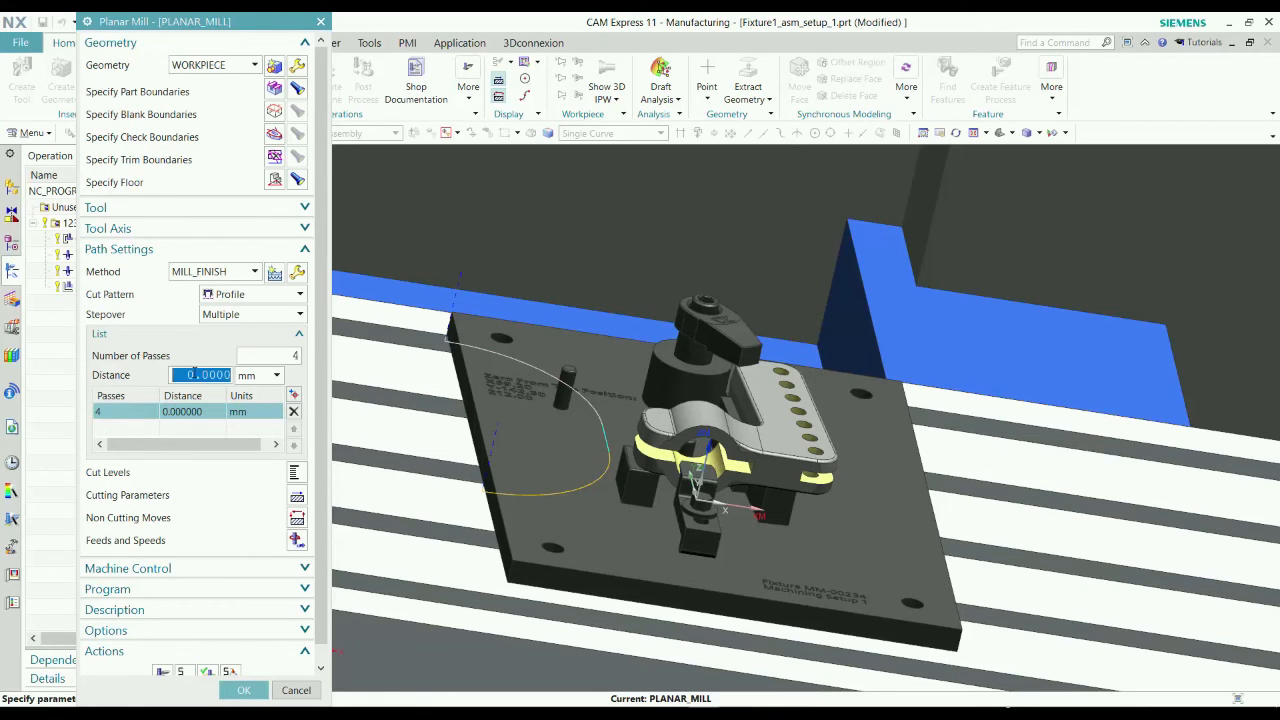
type("4.5")
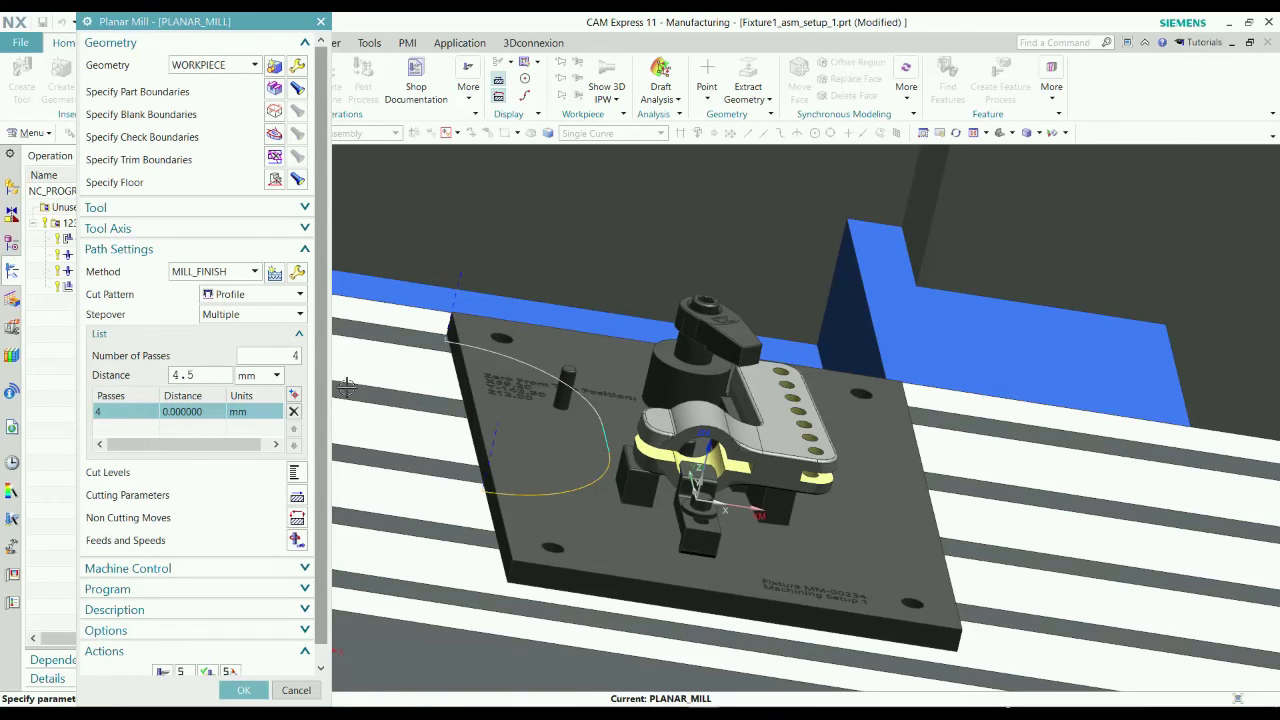
Add a second stepover entry with 1 pass at a distance of 33 mm.
left_click(294, 394)
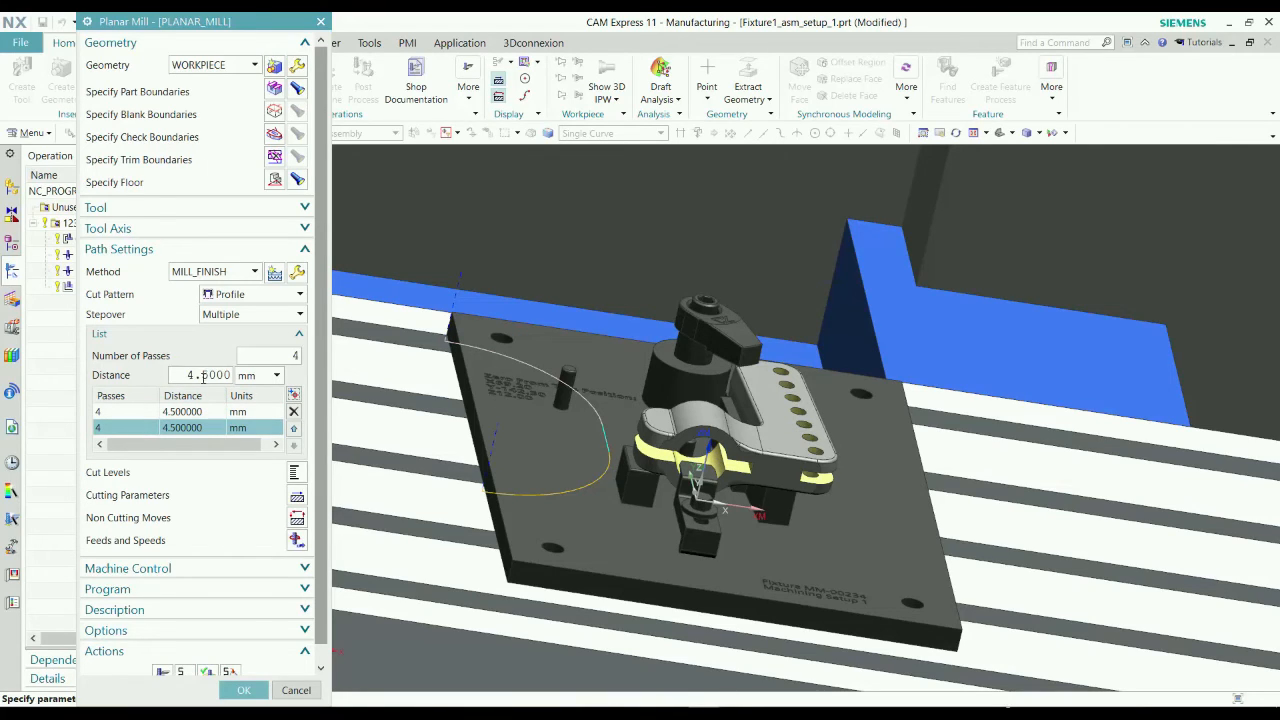
double_click(203, 375)
type("33")
double_click(285, 358)
type("`")
Add a third stepover entry with 5 passes at a distance of 5 mm.
left_click(293, 395)
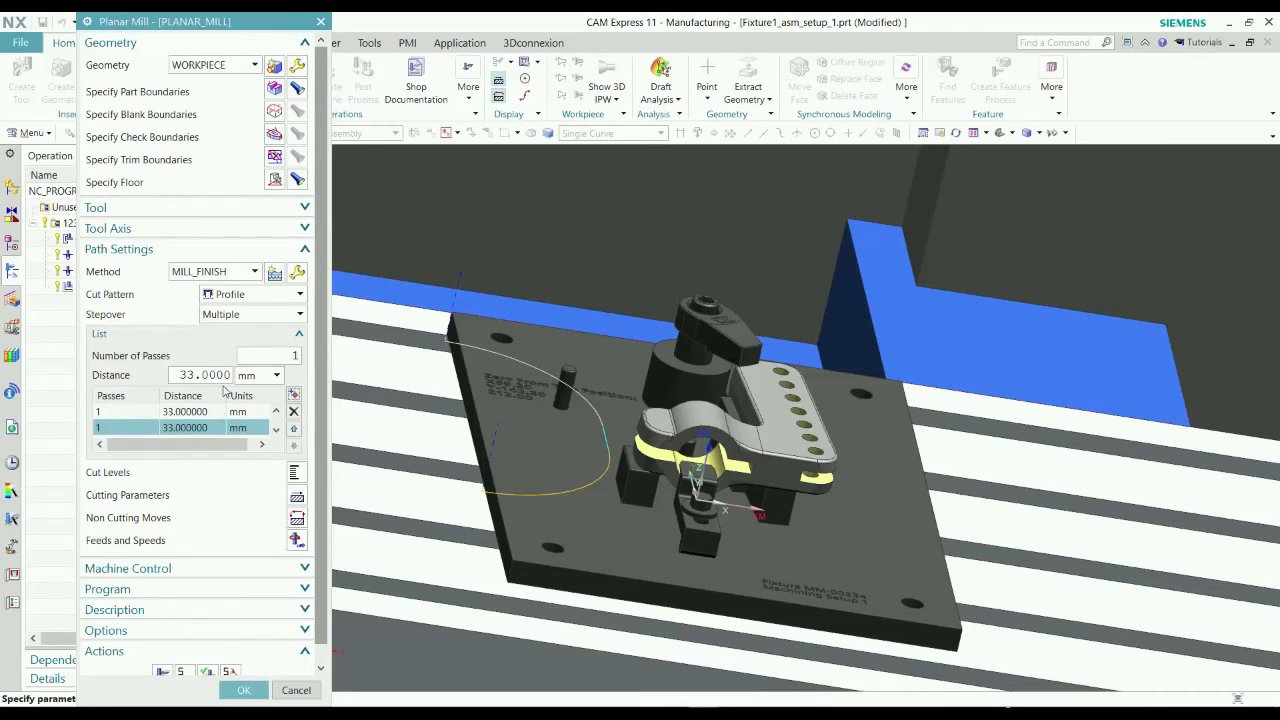
left_click(271, 357)
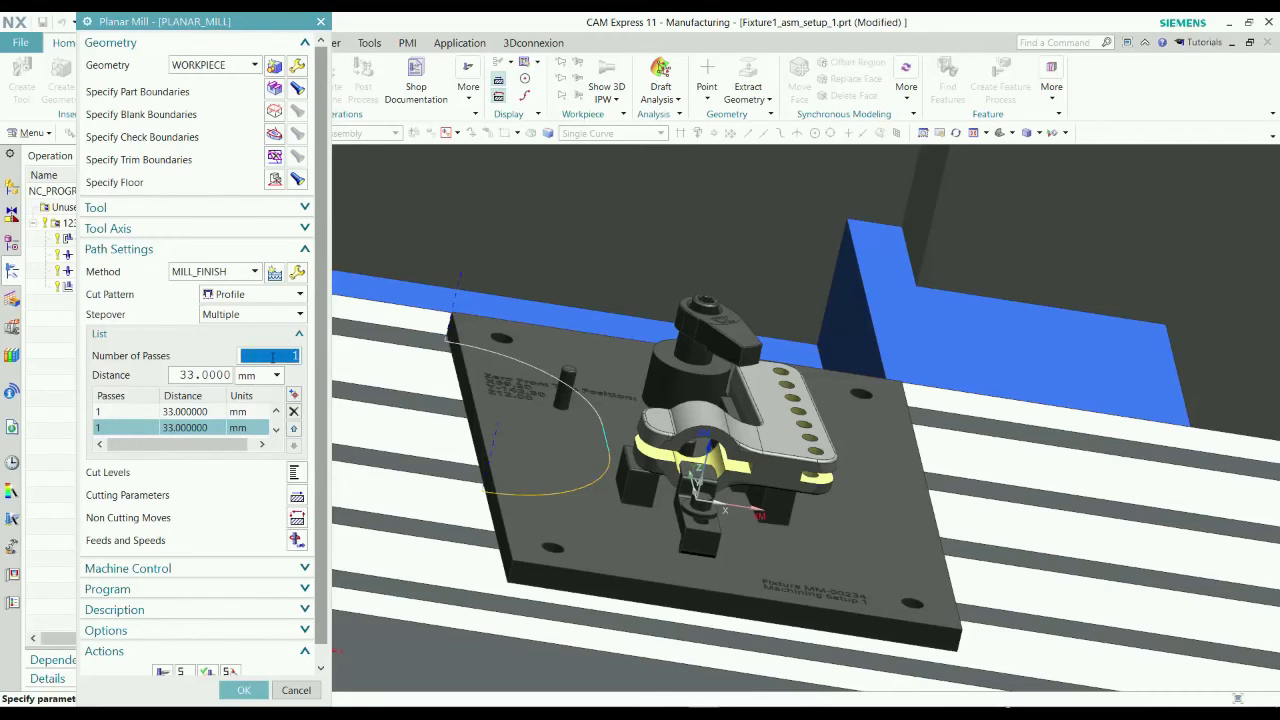
type("5")
key("Tab")
type("5")
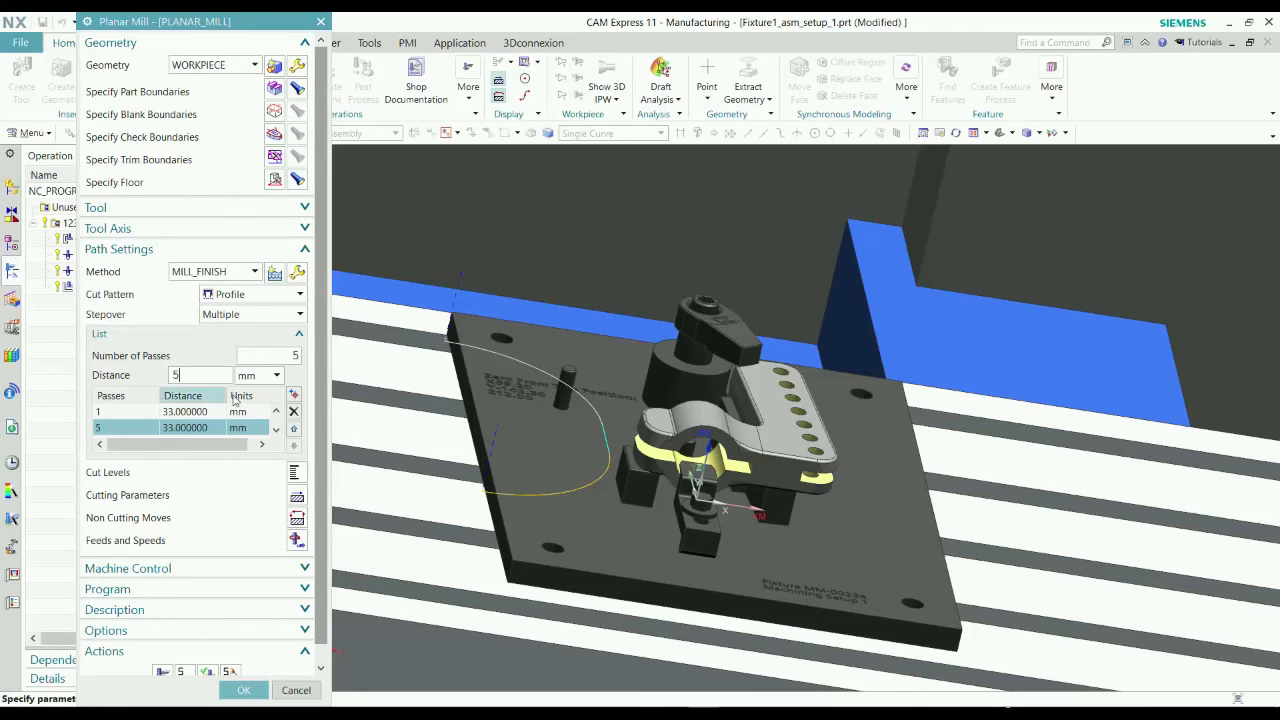
key("Tab")
Generate the planar mill tool path with the multiple stepover passes.
scroll(212, 572, "down", 1)
left_click(165, 657)
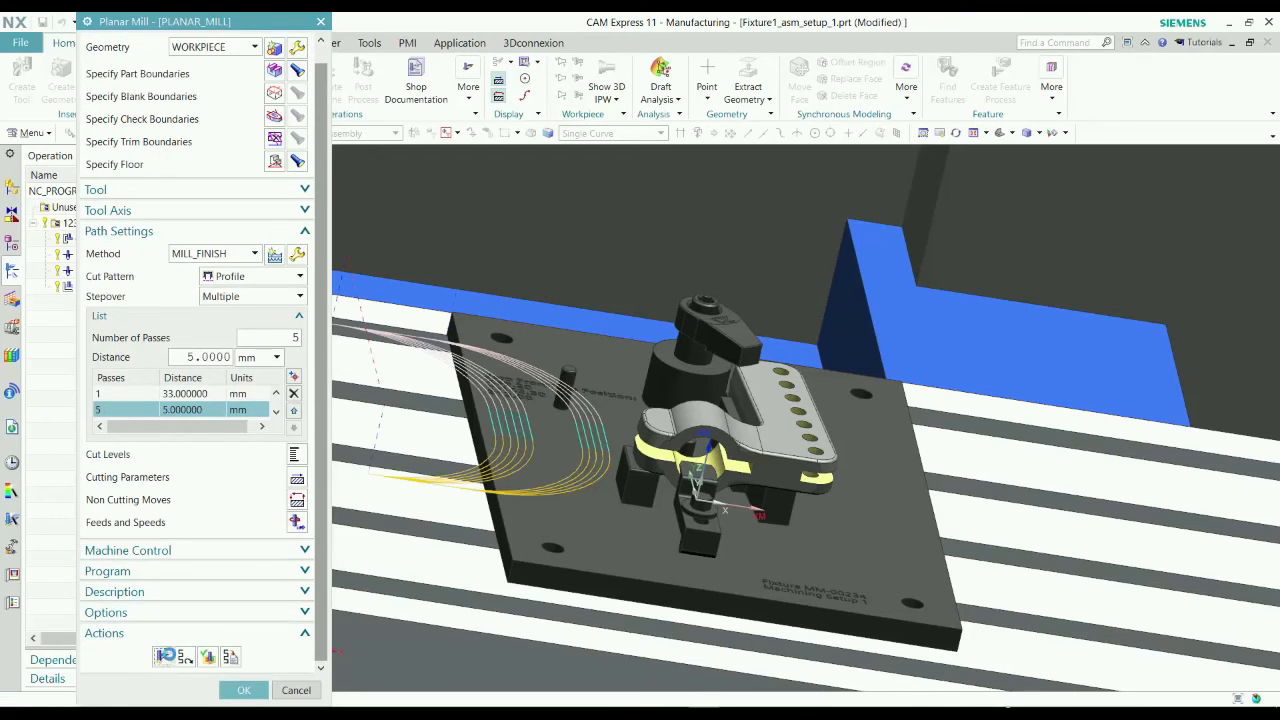
middle_click(178, 648)
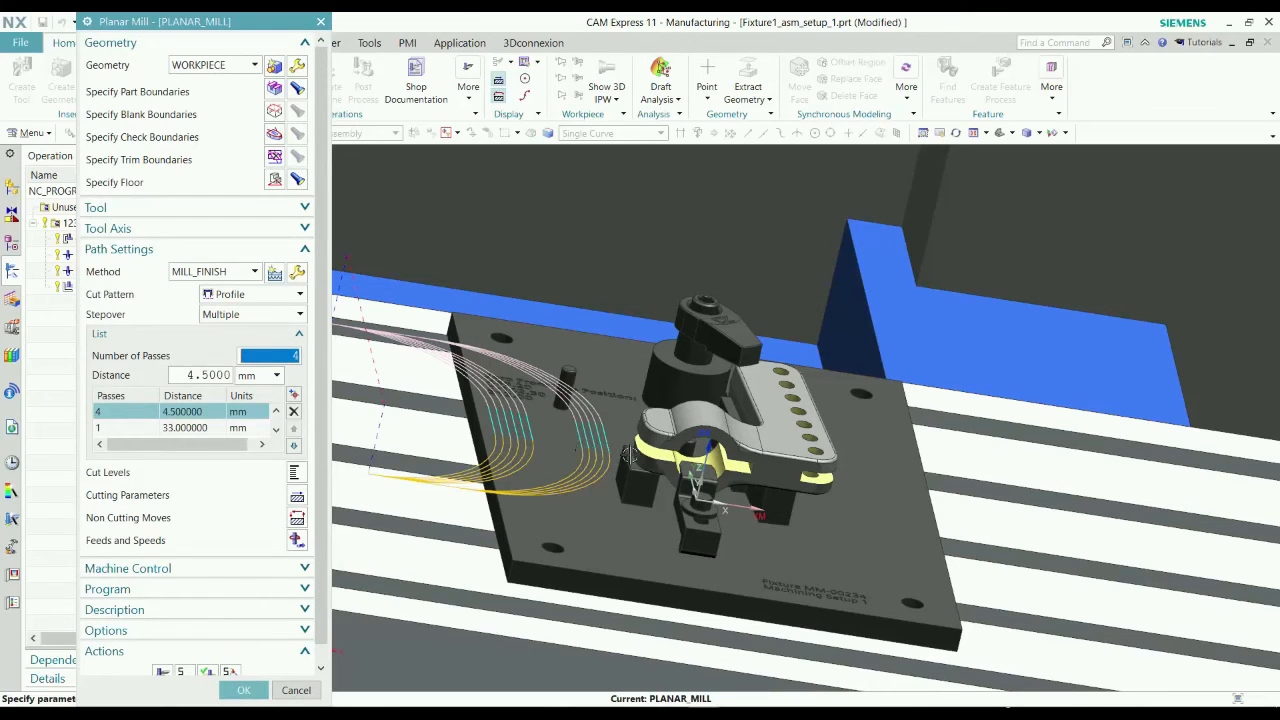
Verify the planar mill tool path with a 3D dynamic material removal simulation through its last move.
scroll(330, 546, "down", 1)
left_click(207, 654)
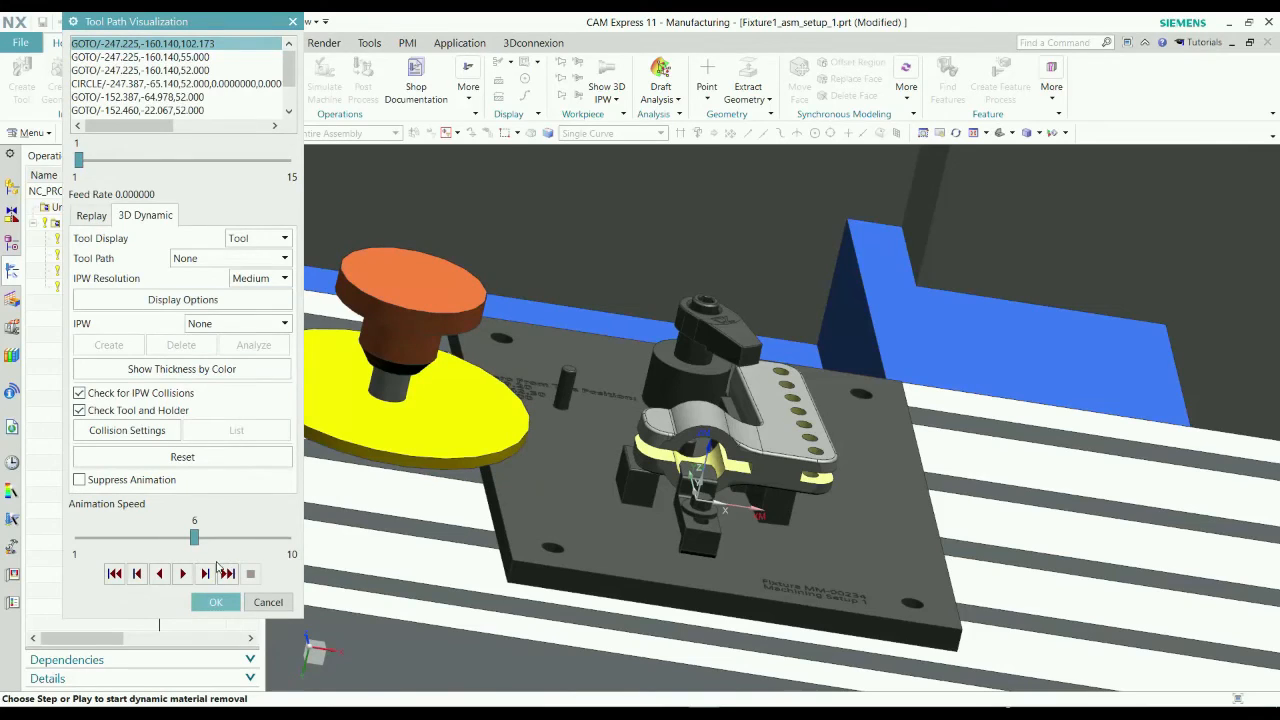
left_click(213, 581)
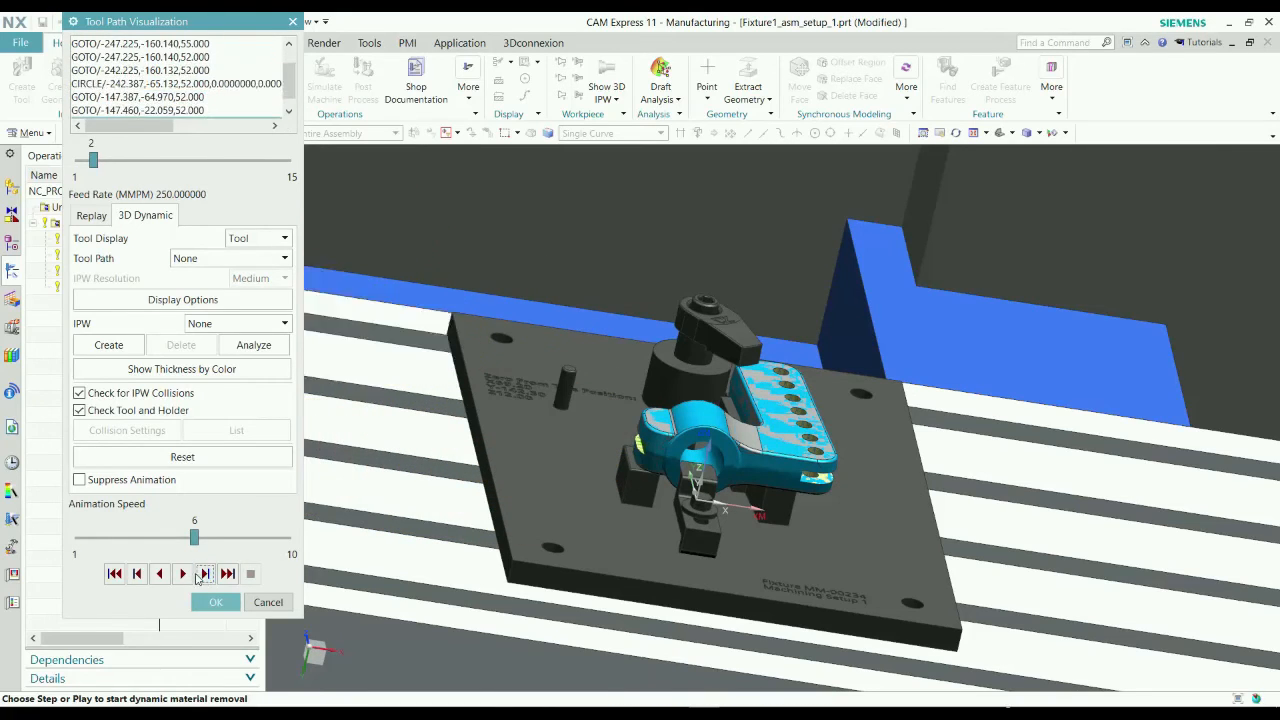
left_click(188, 576)
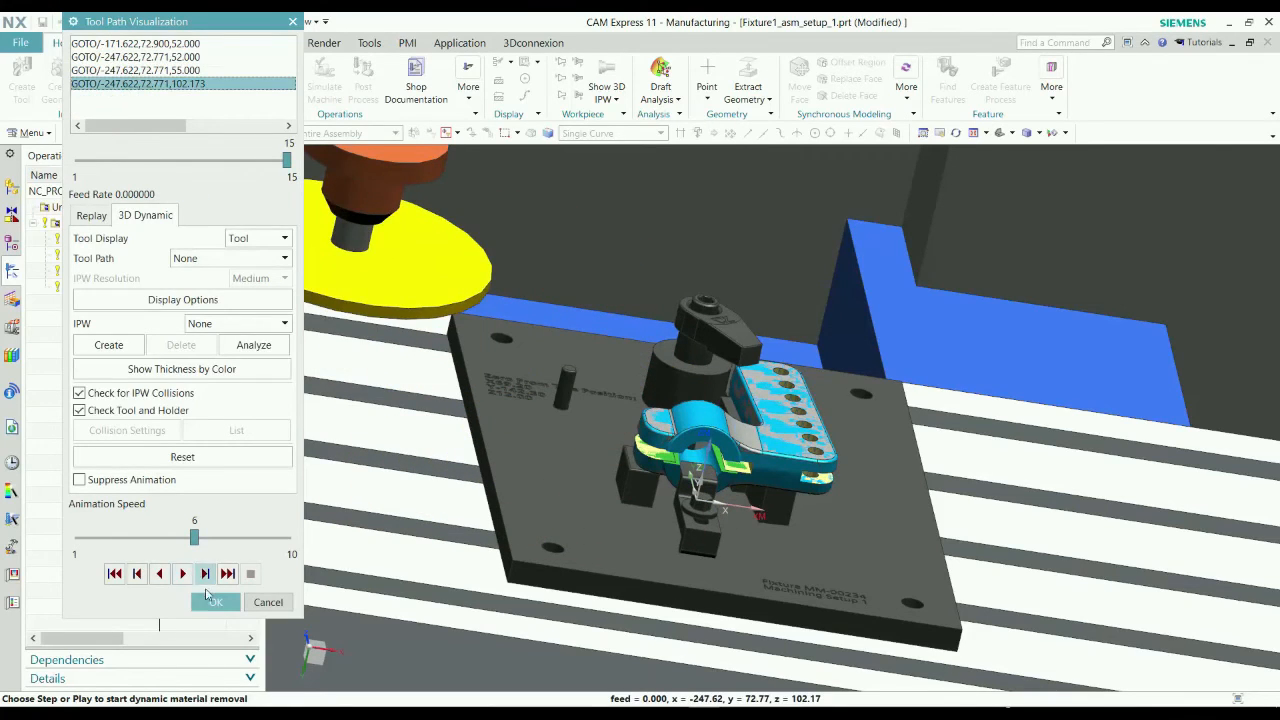
Close the tool path visualization and accept the PLANAR_MILL operation.
left_click(215, 601)
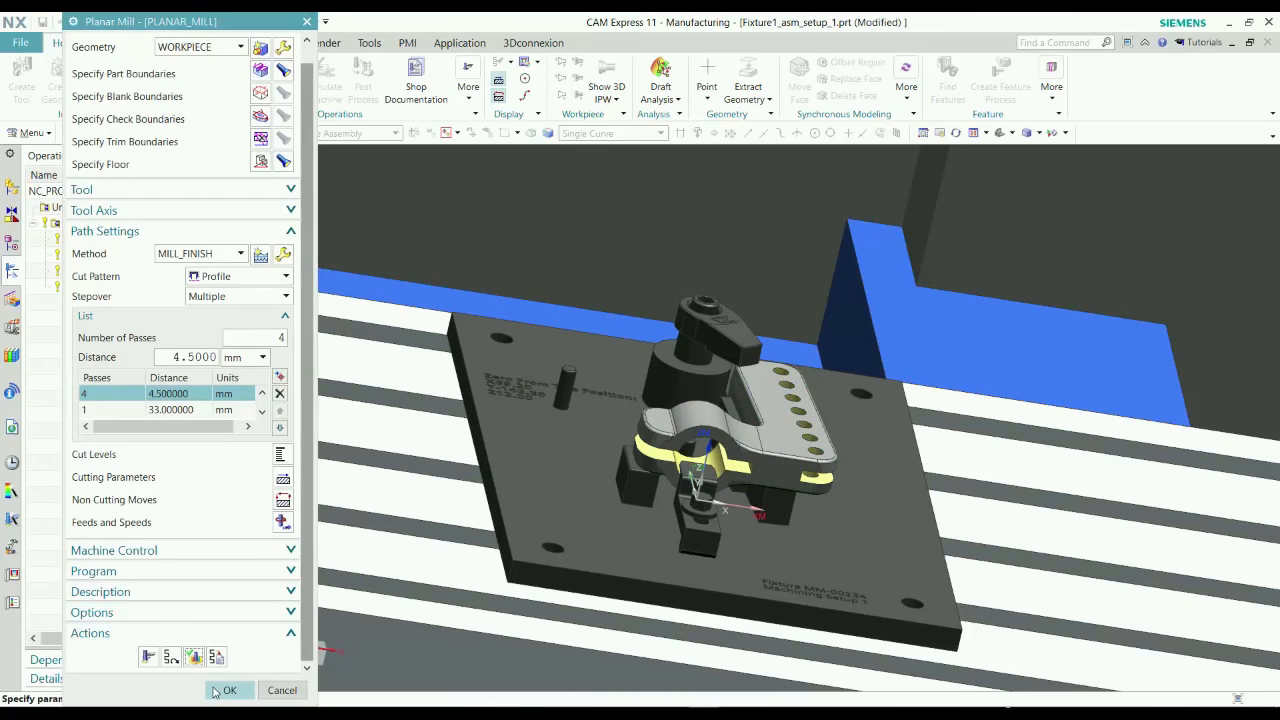
left_click(230, 690)
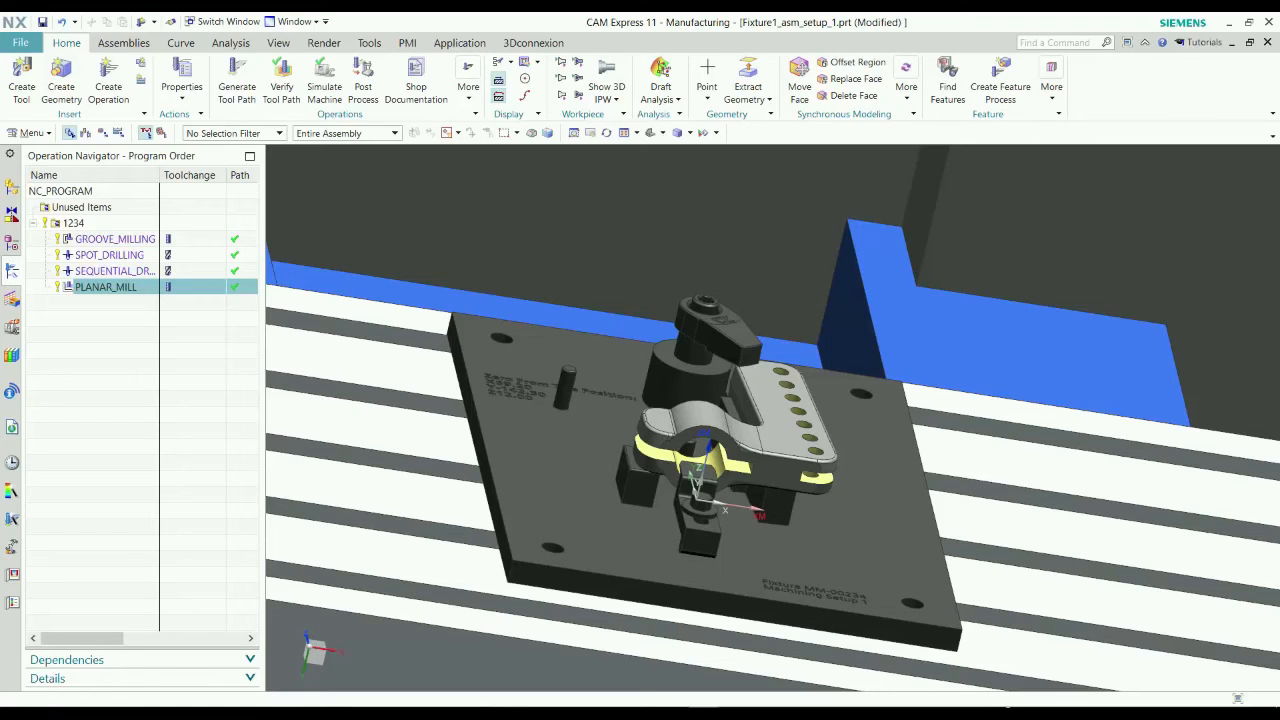
Start the machine simulation for PLANAR_MILL and move the axis positions window clear of the machine and the animation controls.
left_click(334, 104)
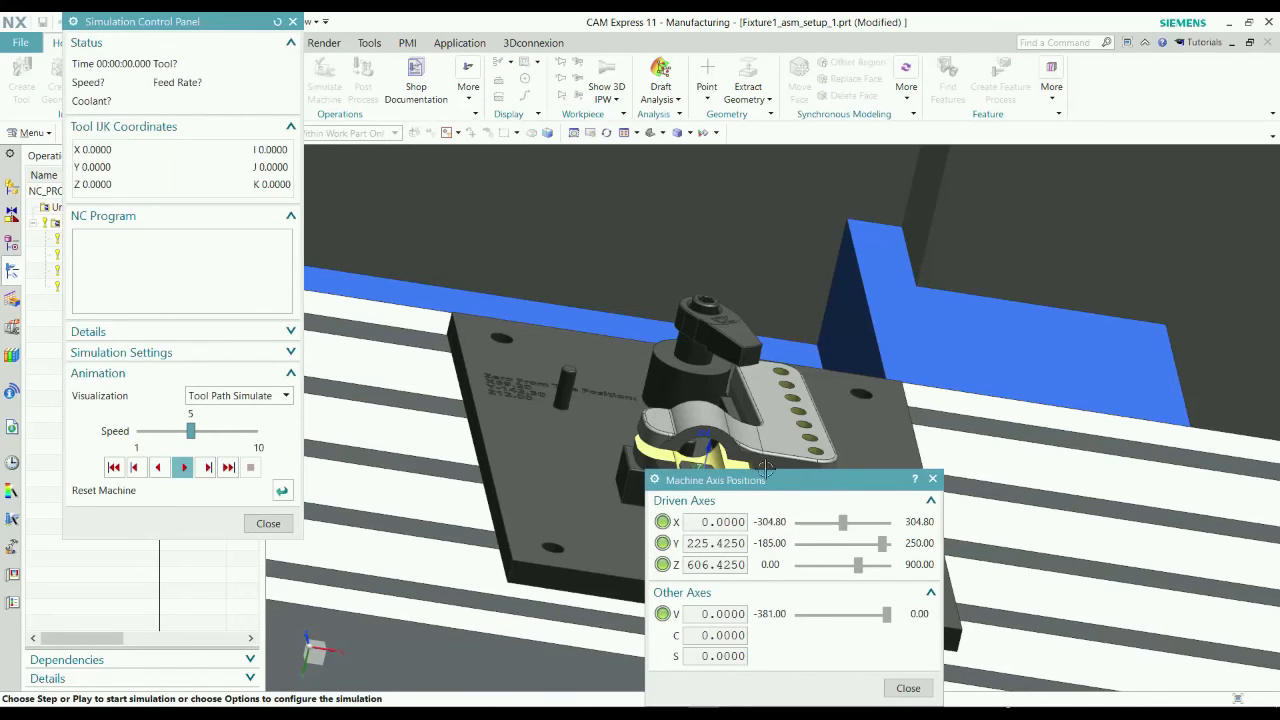
left_click_drag(668, 473, 394, 385)
scroll(756, 417, "down", 5)
middle_click_drag(1203, 441, 1142, 445)
middle_click_drag(892, 383, 826, 388, "shift")
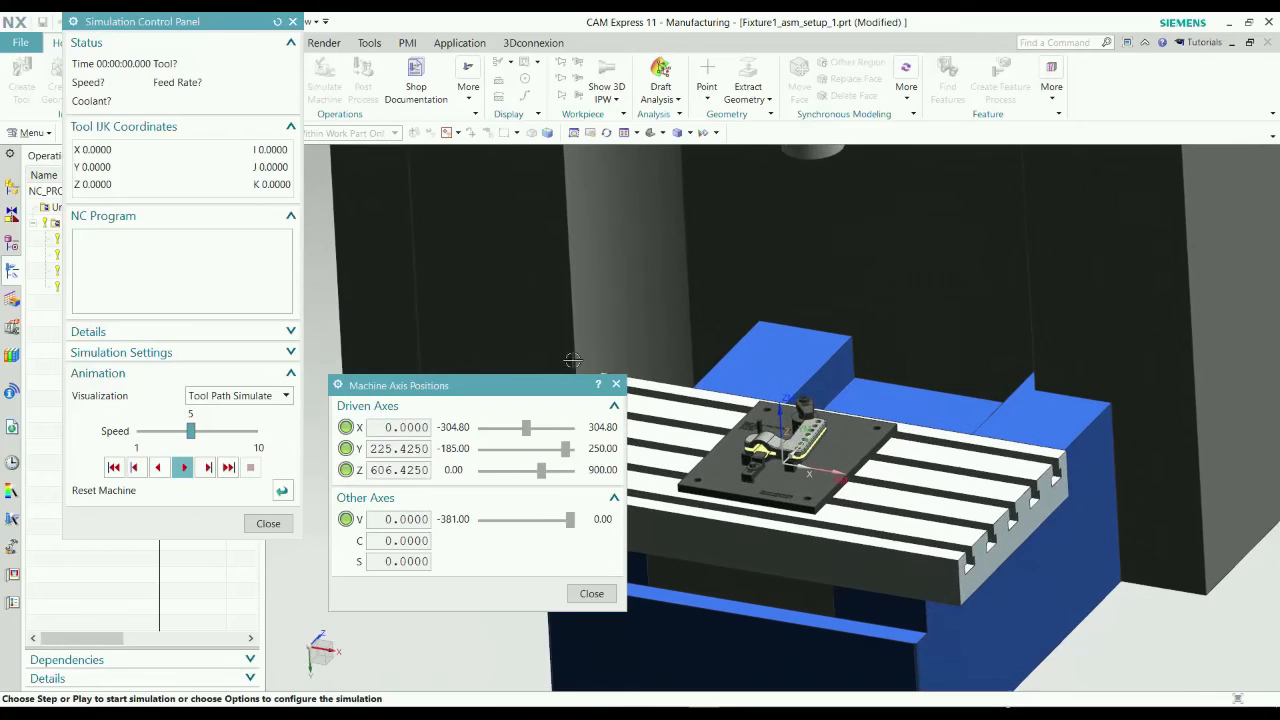
left_click_drag(508, 389, 222, 481)
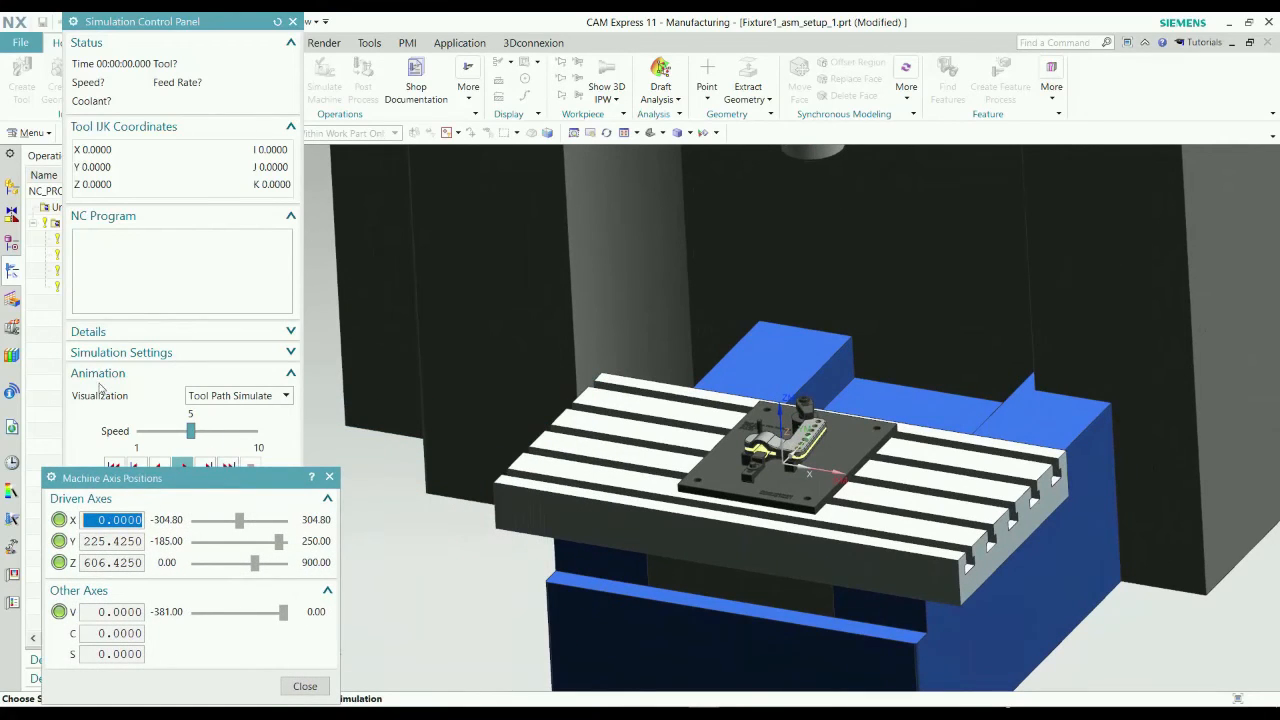
left_click(98, 415)
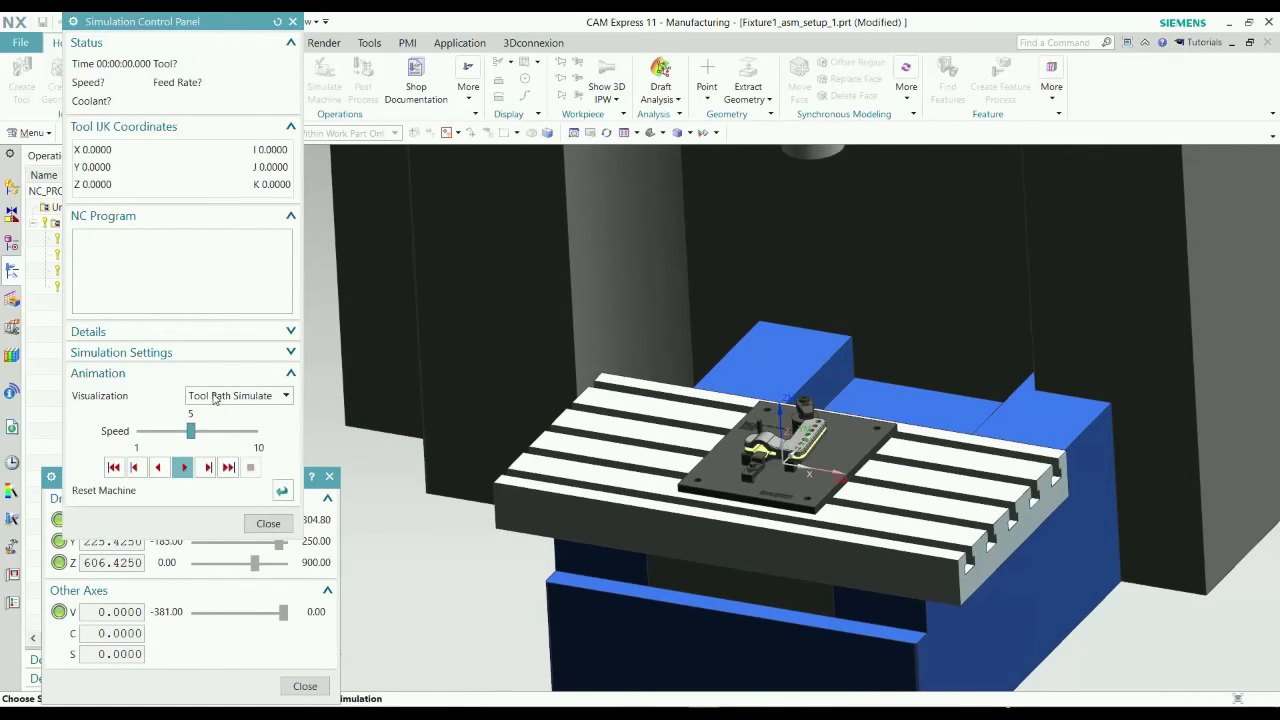
Switch the simulation visualization to Machine Code Simulate, acknowledge the initial check and close the simulation.
left_click(214, 396)
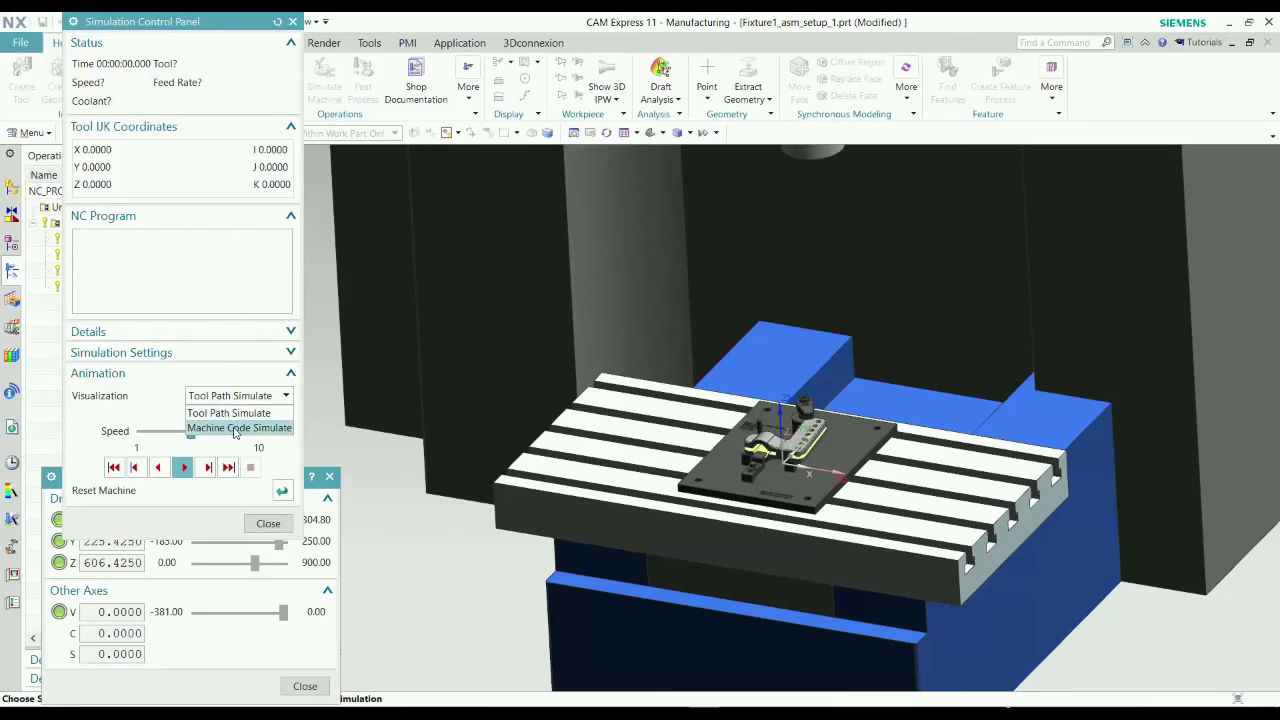
left_click(235, 428)
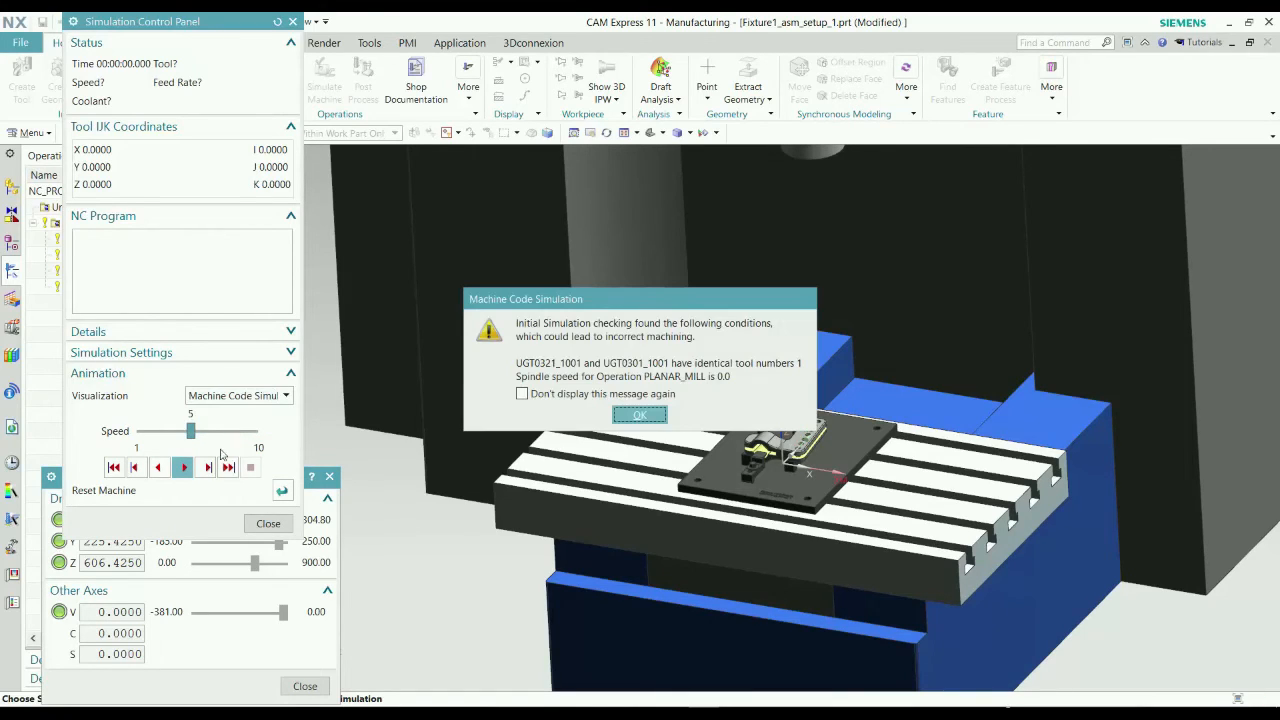
left_click(639, 414)
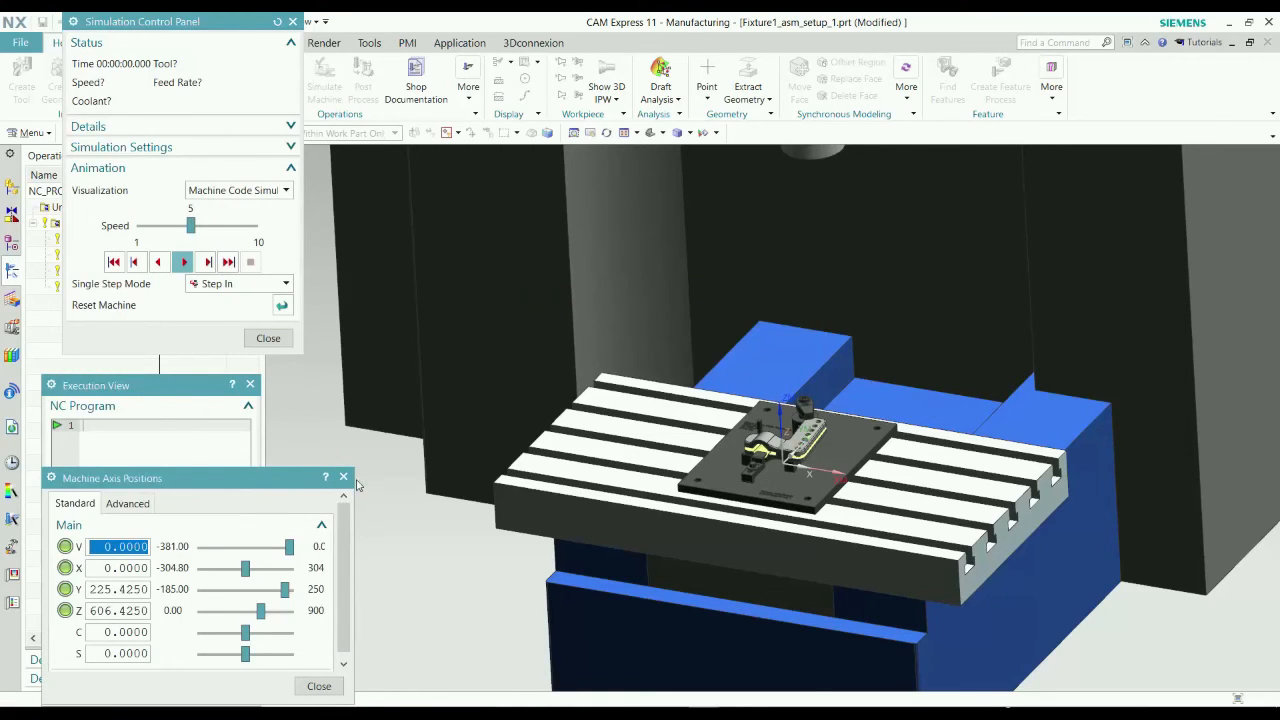
left_click(268, 338)
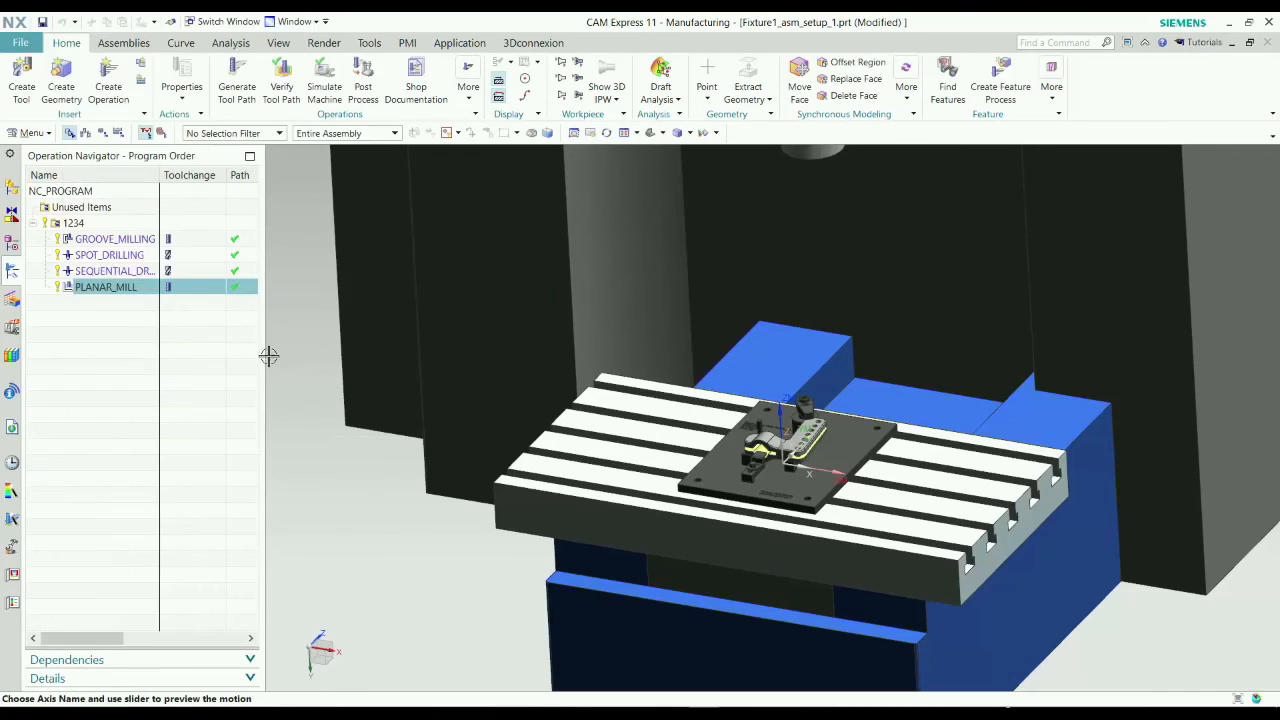
Move tool UGT0321_1001 from the spindle into the tool magazine, reassigning it from POCKET_03 to POCKET_02.
left_click(86, 133)
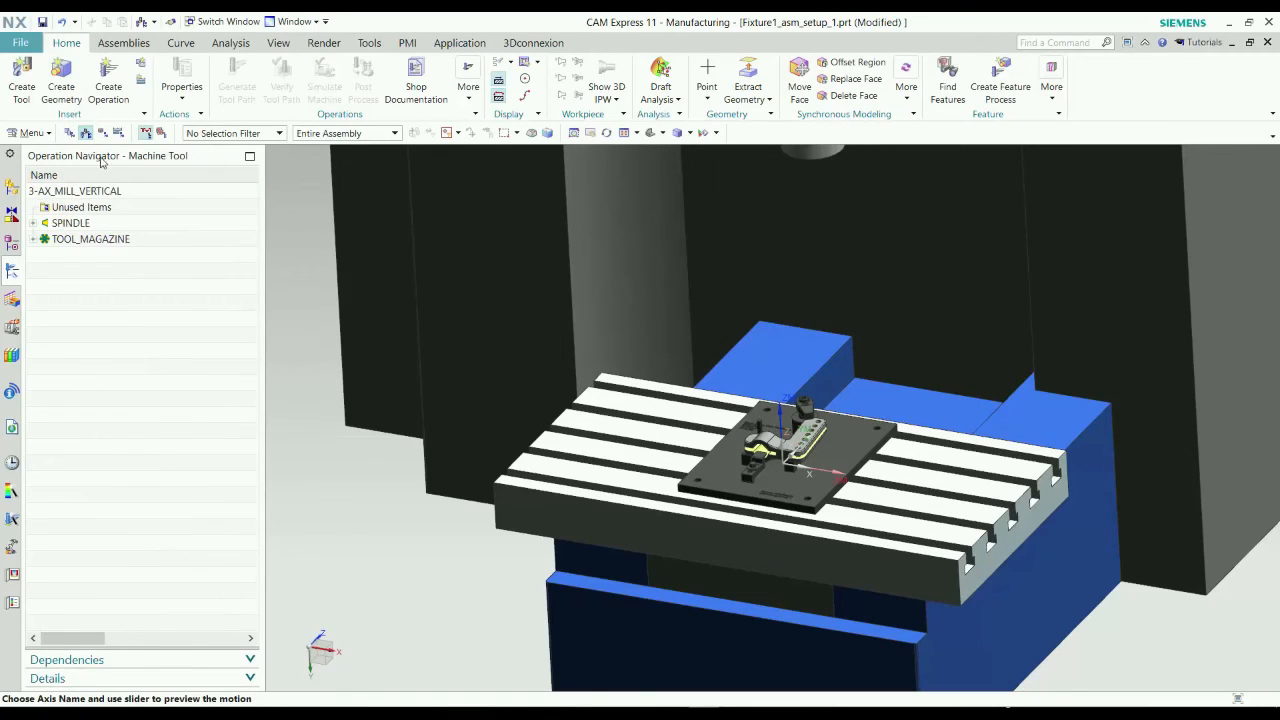
left_click(33, 239)
left_click(45, 303)
left_click(45, 255)
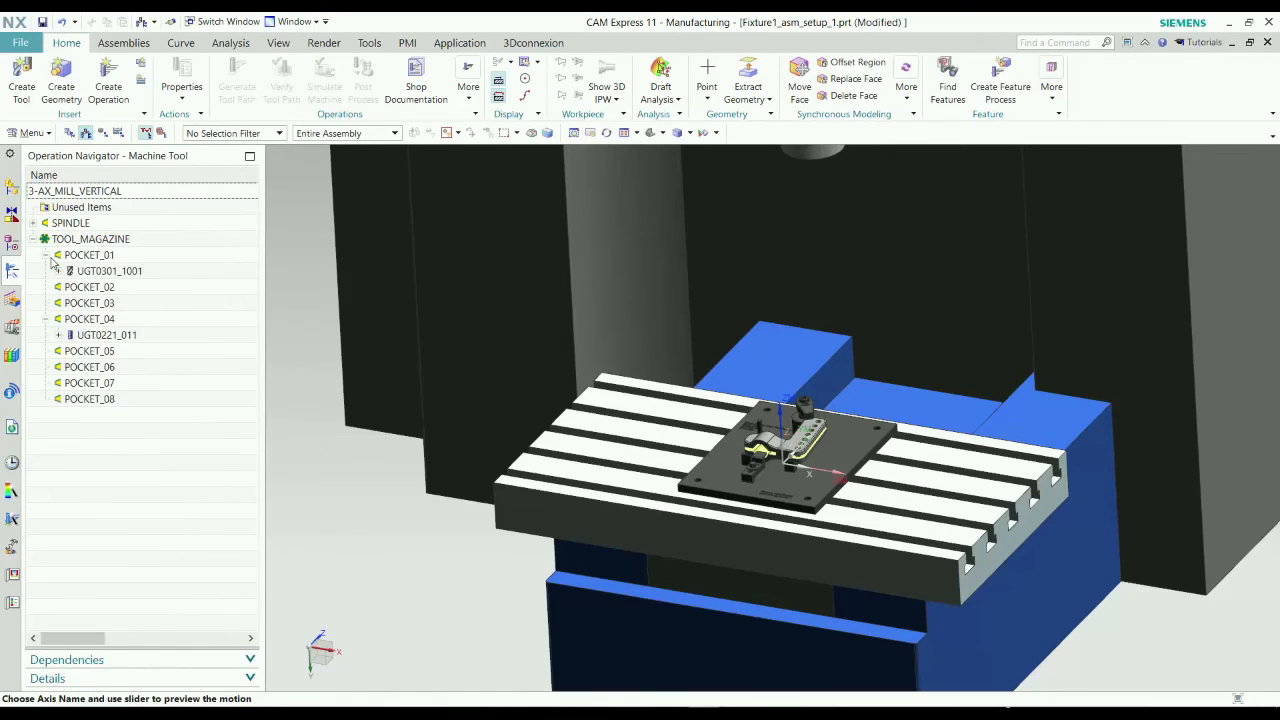
left_click(32, 223)
left_click_drag(83, 245, 90, 305)
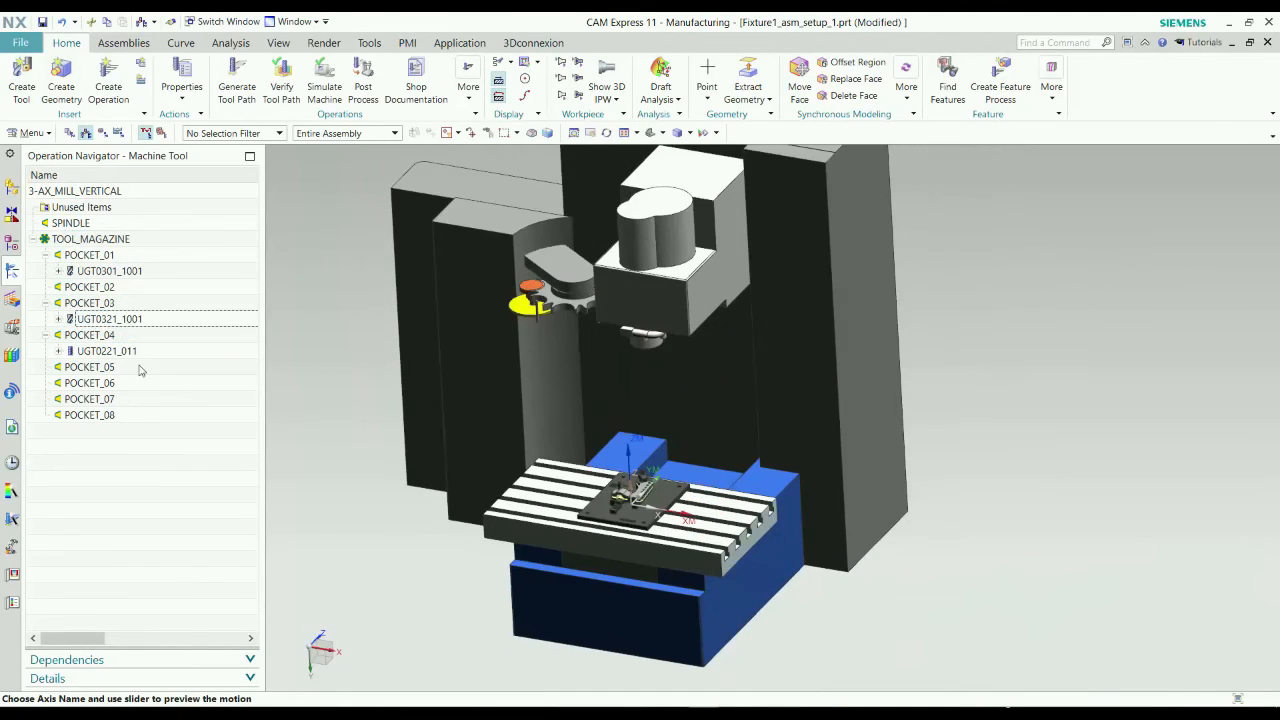
middle_click_drag(361, 417, 396, 420)
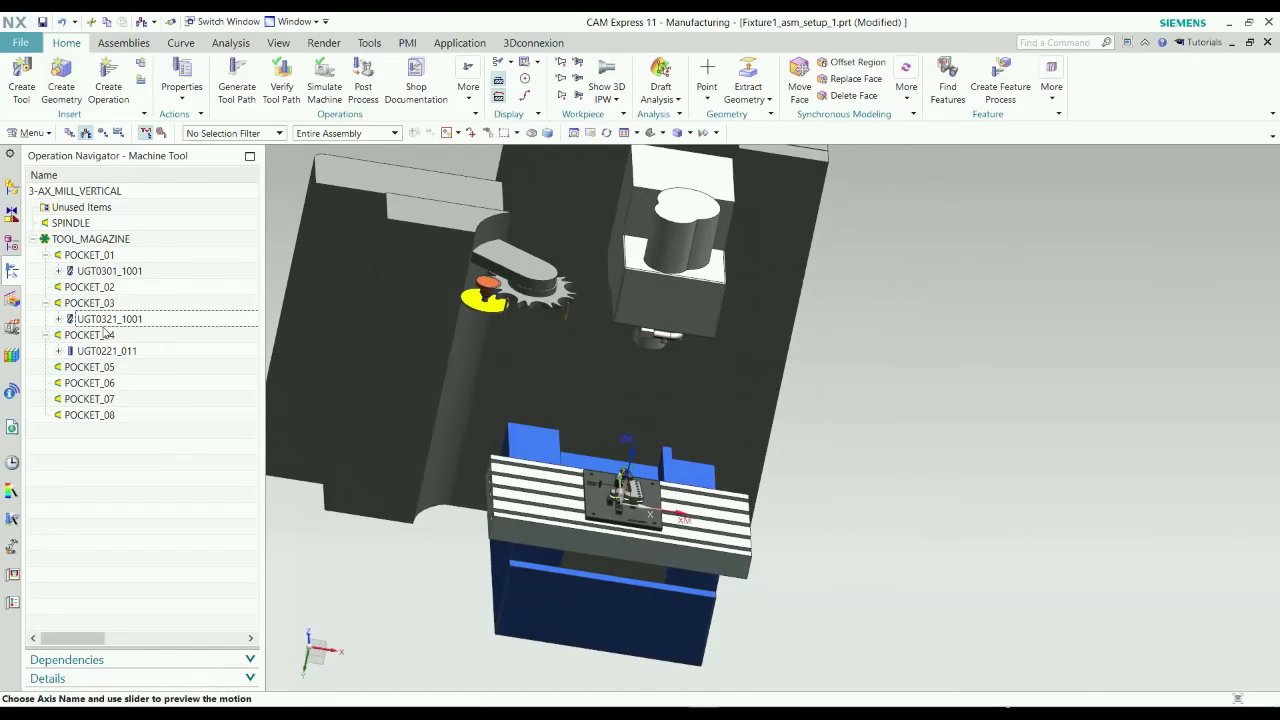
left_click_drag(103, 325, 89, 289)
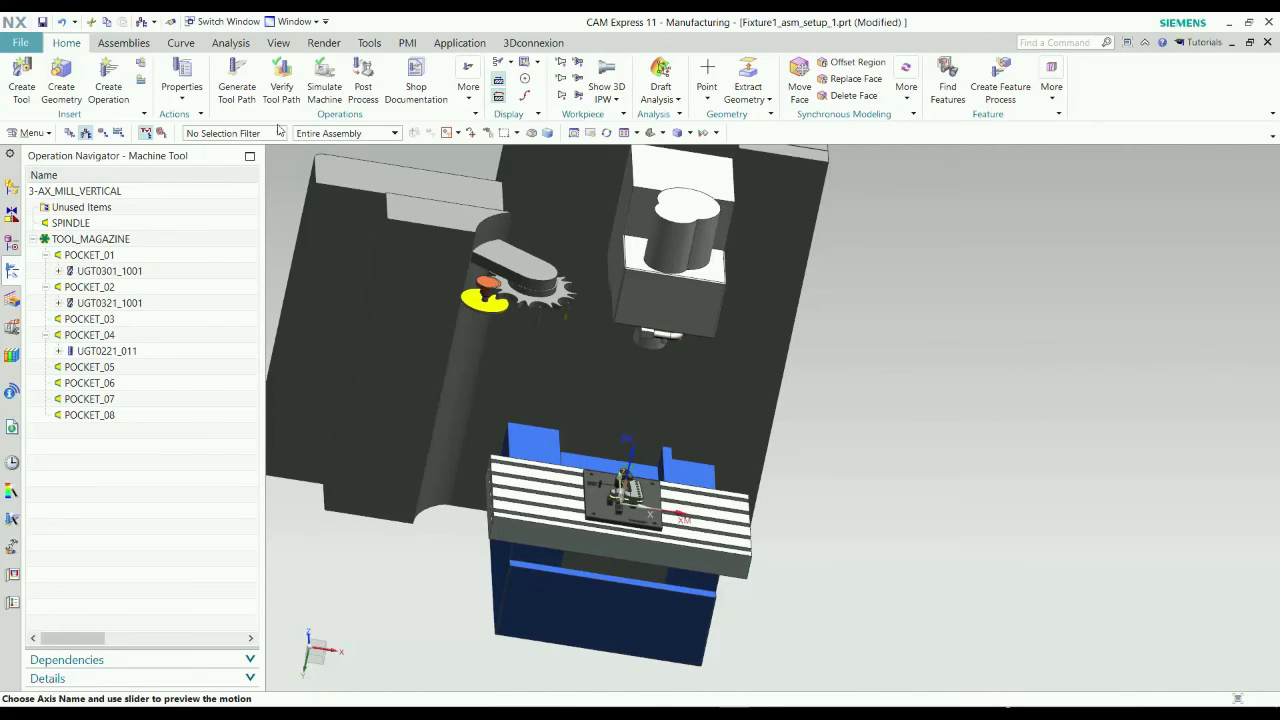
Run the machine code simulation of the SPOT_DRILLING operation with the machine table and fixture in view.
left_click(322, 76)
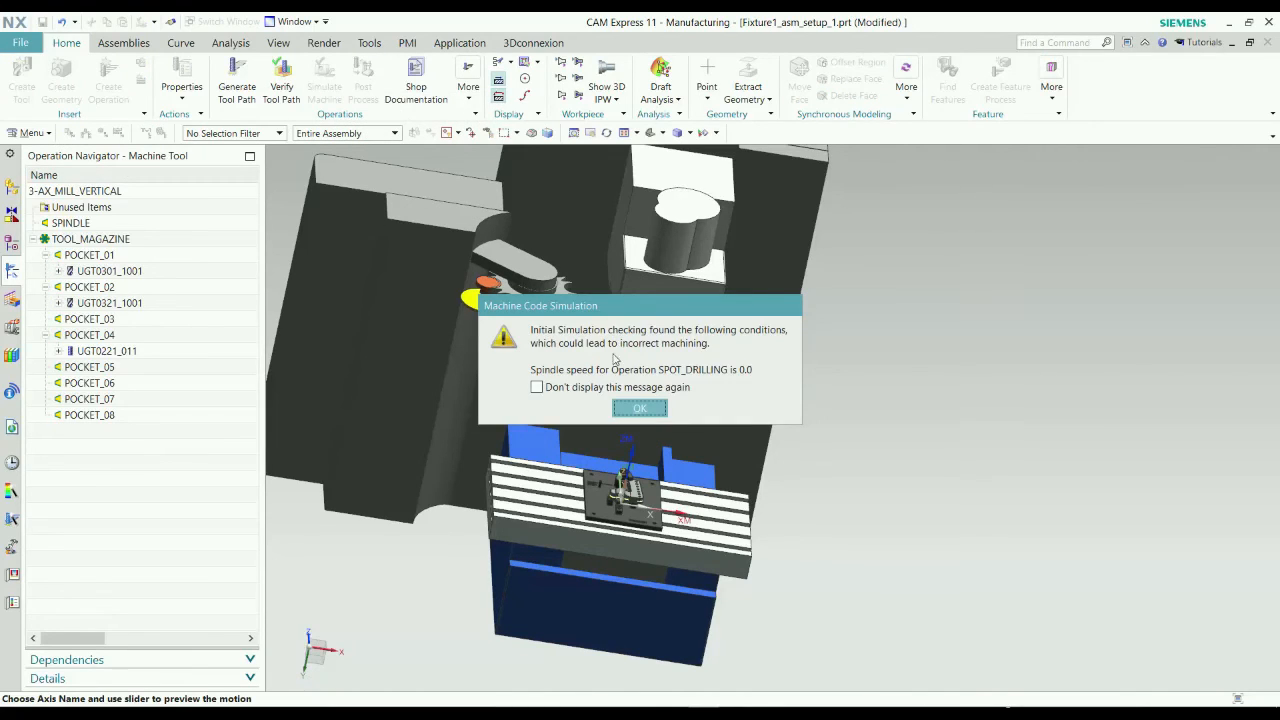
left_click(640, 408)
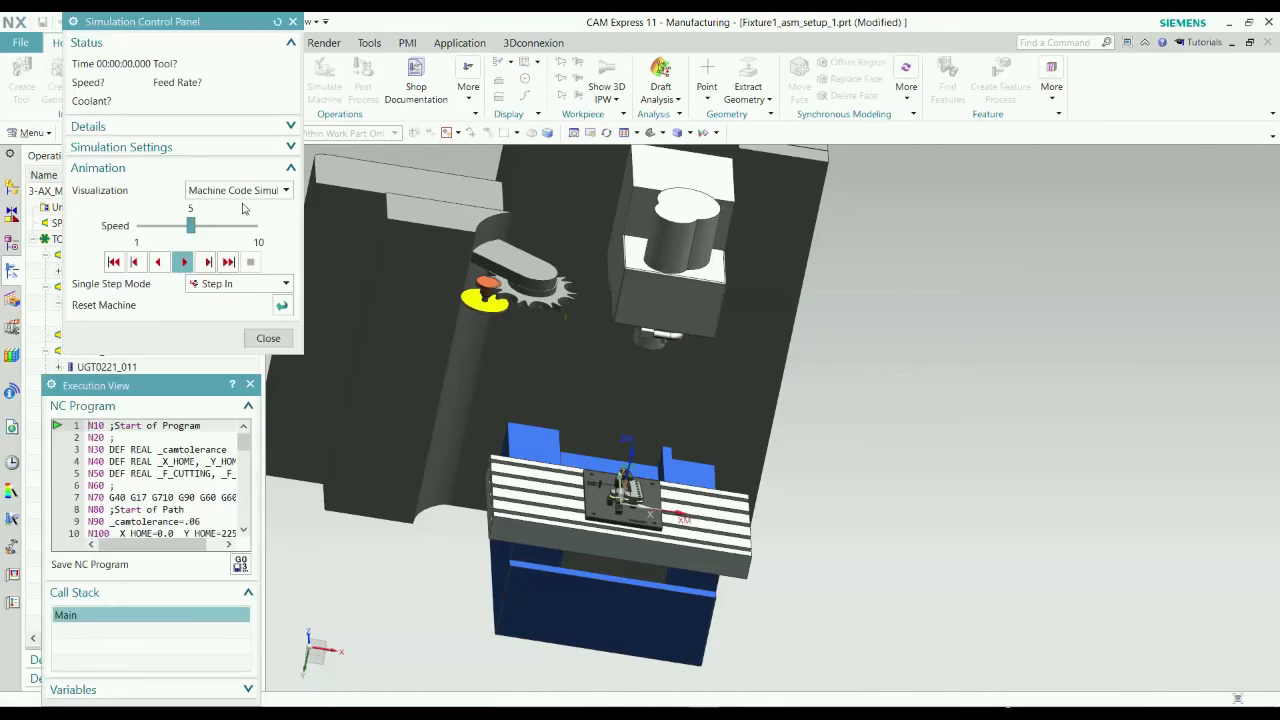
middle_click_drag(884, 530, 862, 556)
scroll(640, 490, "up", 5)
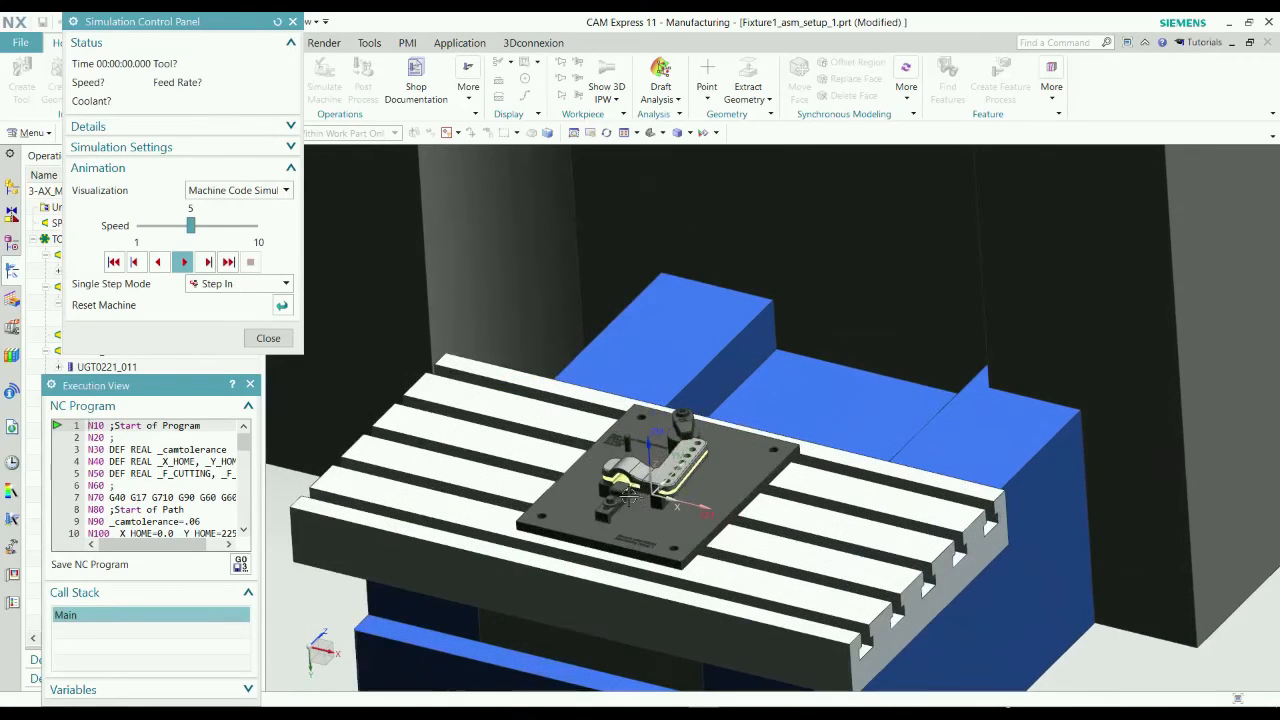
left_click(184, 262)
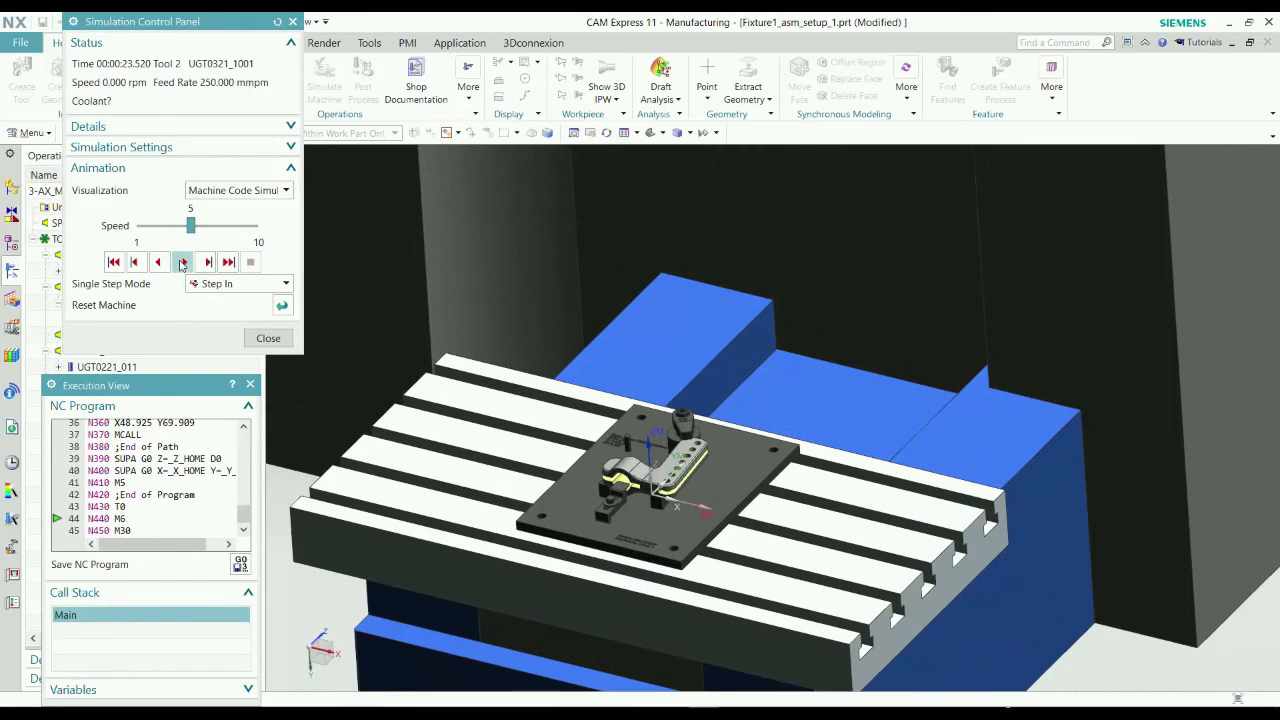
Review the posted NC program from its first line in the Execution View and close the simulation.
left_click_drag(248, 517, 256, 435)
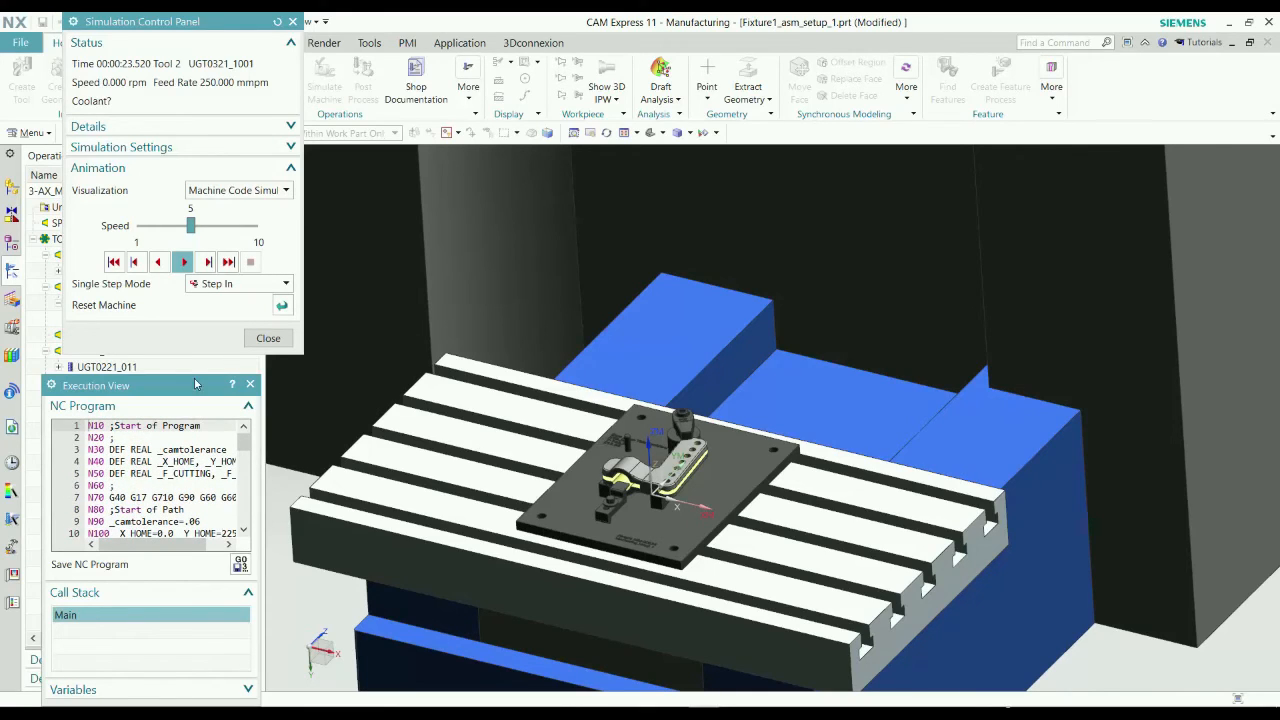
left_click_drag(196, 384, 207, 304)
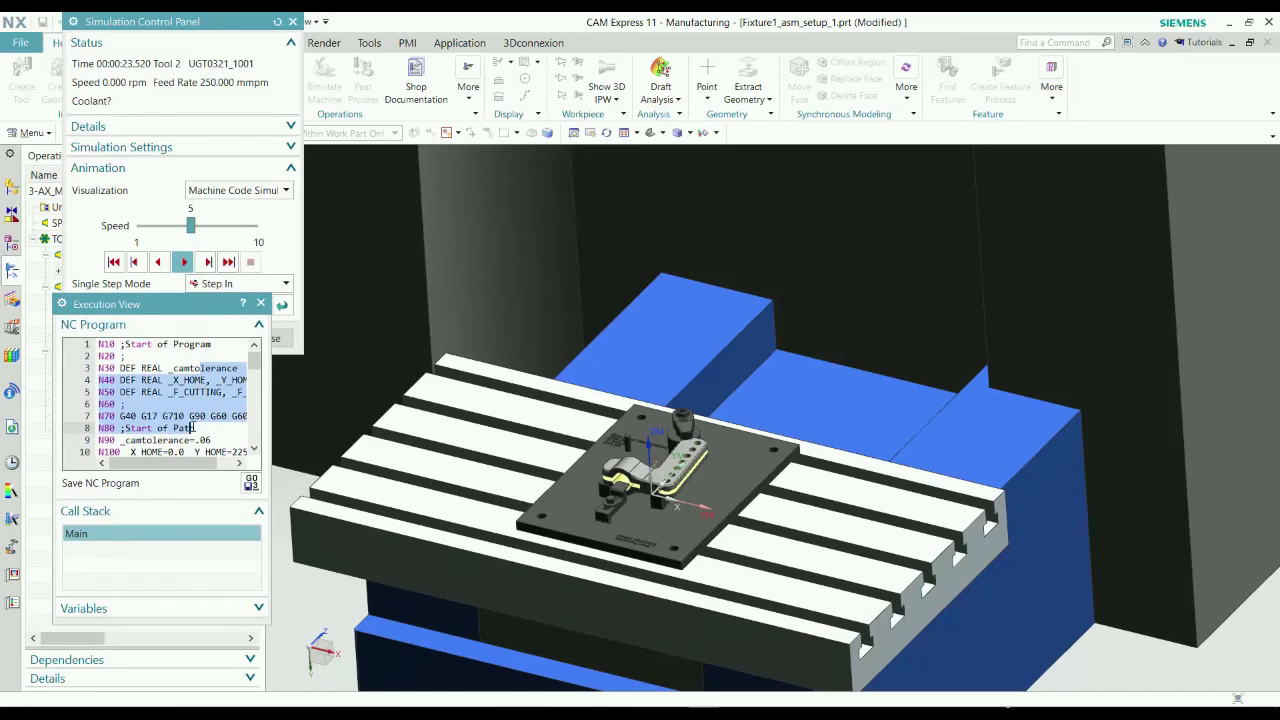
left_click(260, 303)
left_click(262, 340)
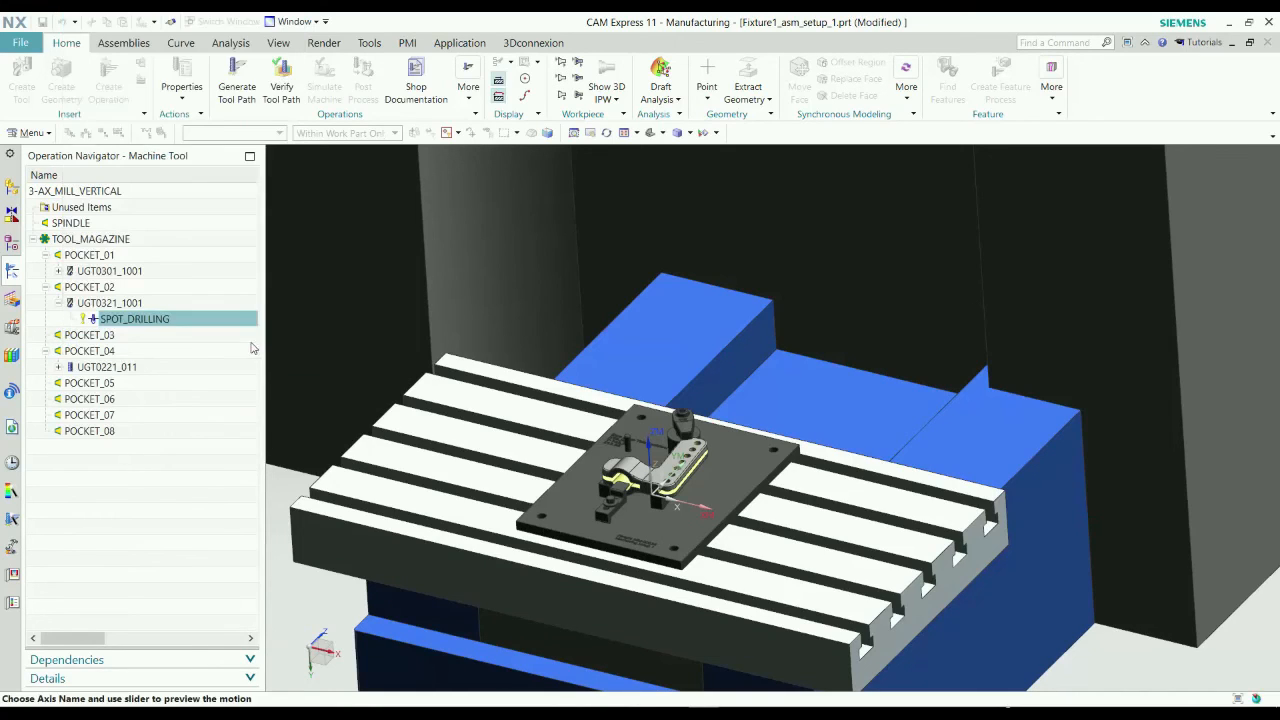
Return the Operation Navigator to the Program Order view and clear the operation selection.
left_click(167, 588)
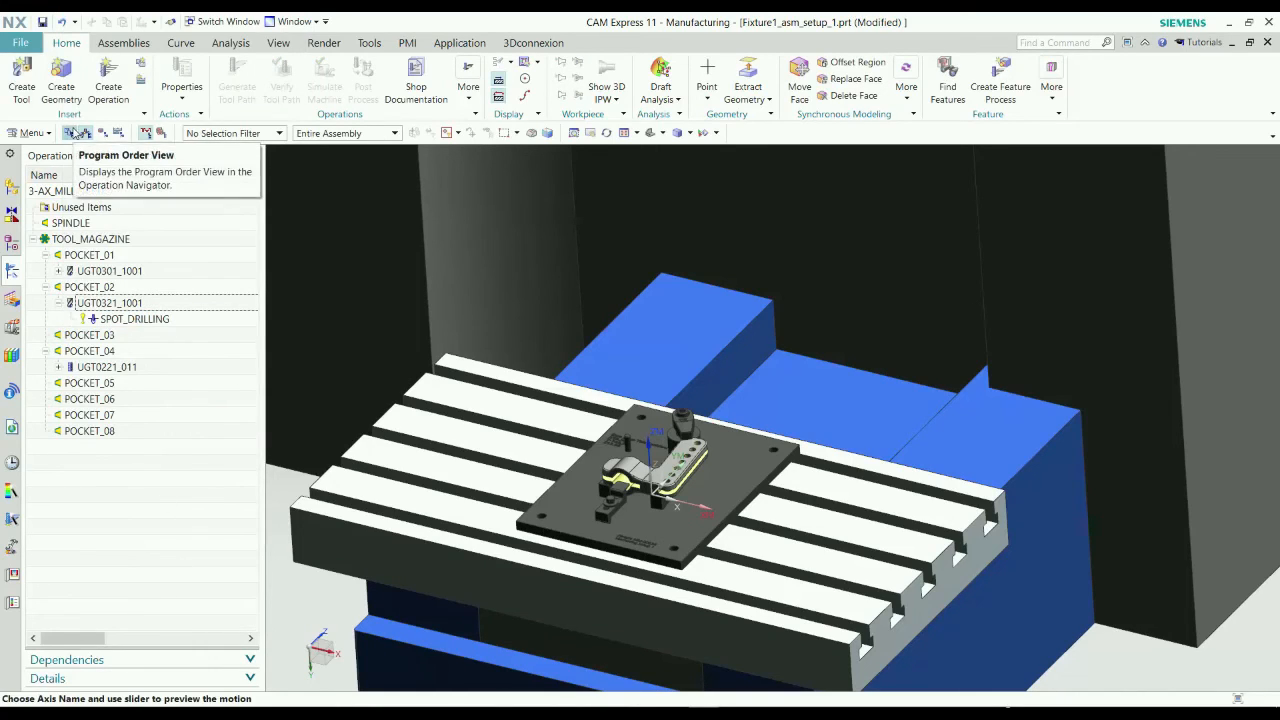
left_click(75, 133)
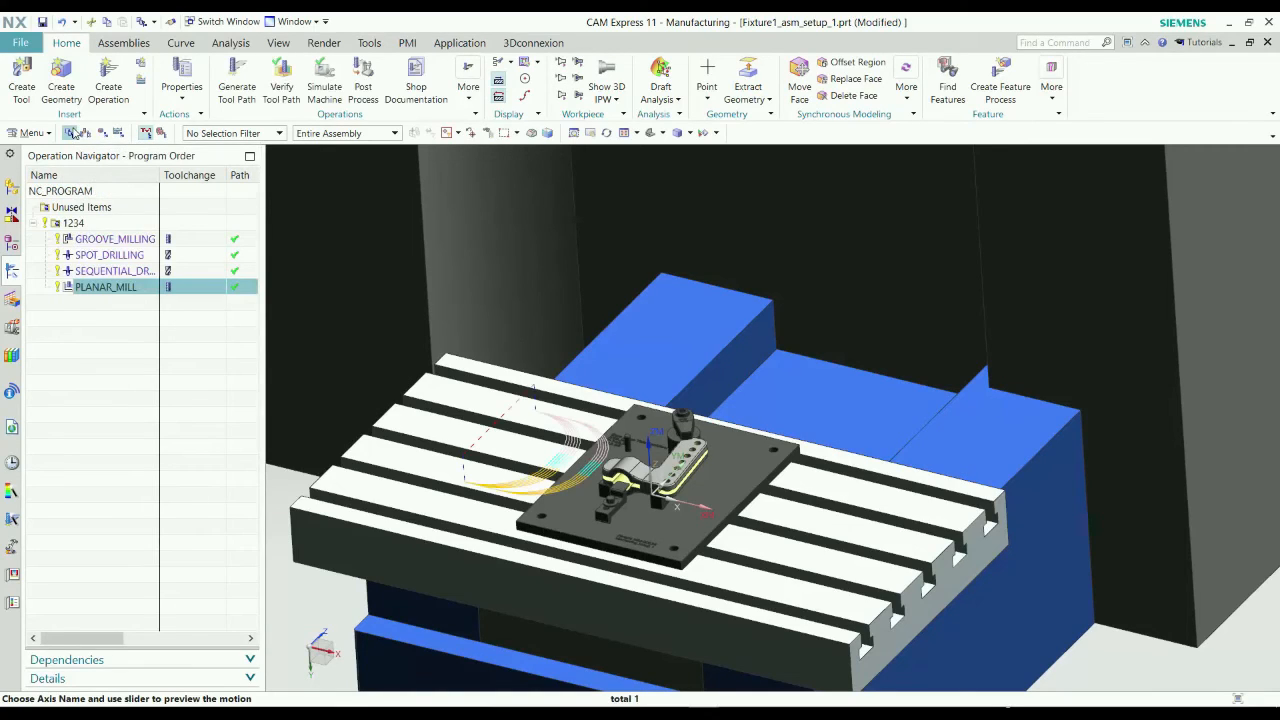
left_click(98, 405)
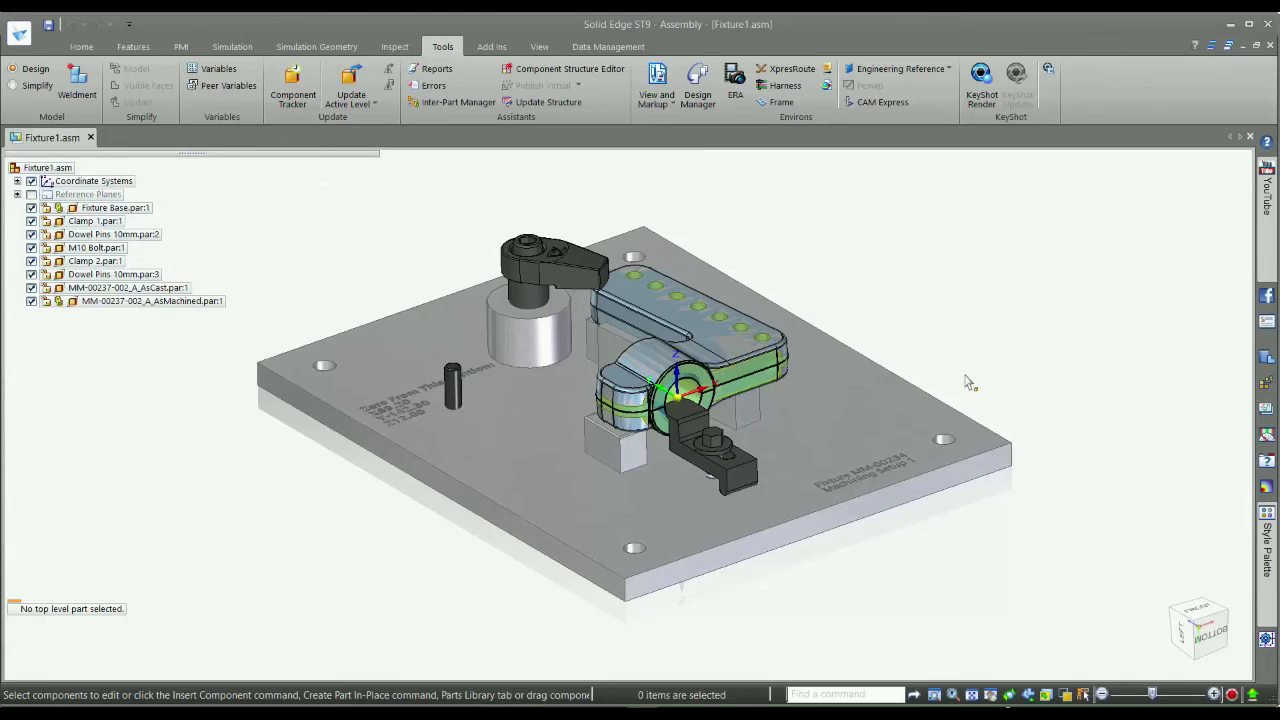
Switch to the Fixture1 assembly in Solid Edge and edit the MM-00237-002_A_AsMachined part in place.
middle_click_drag(974, 351, 691, 462)
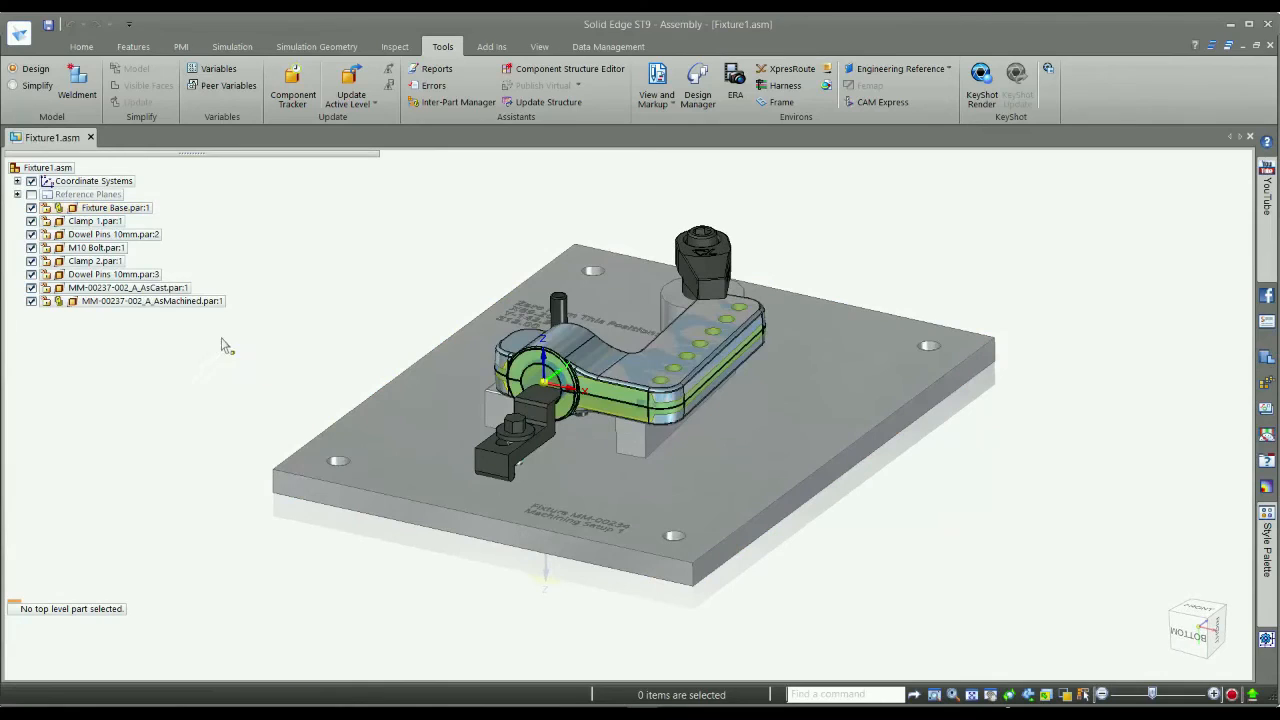
left_click(170, 301)
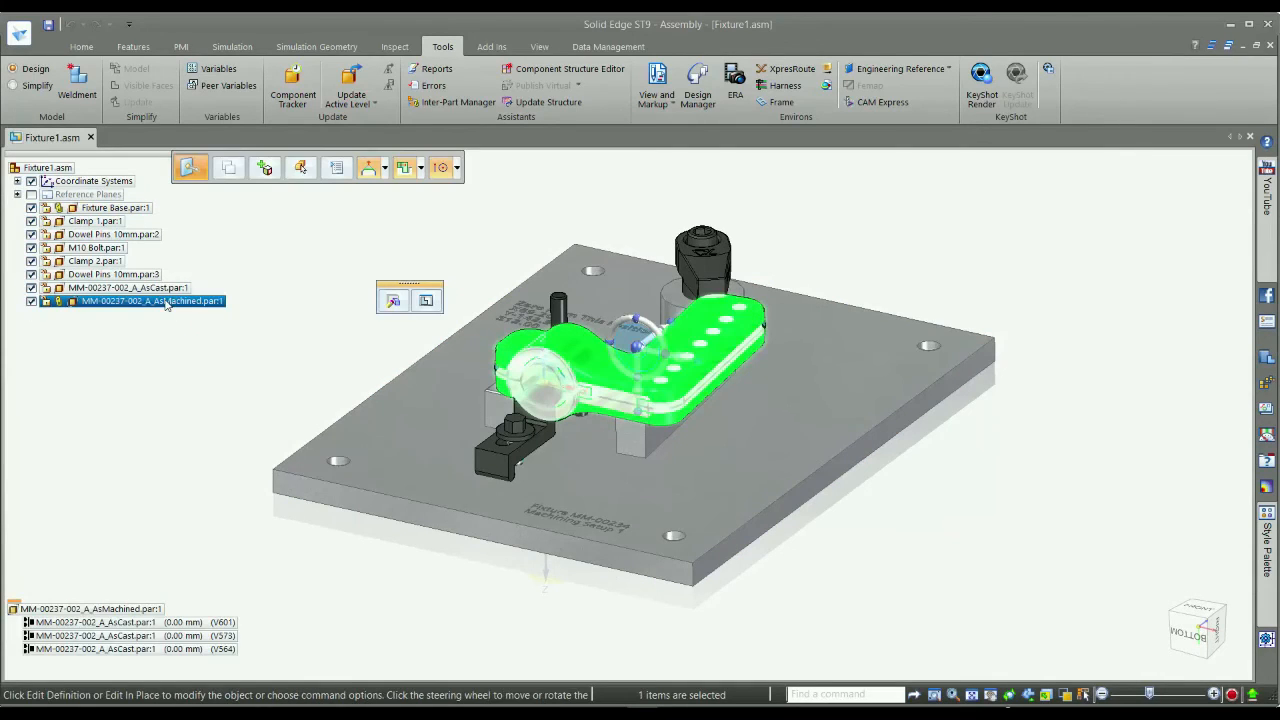
left_click(426, 302)
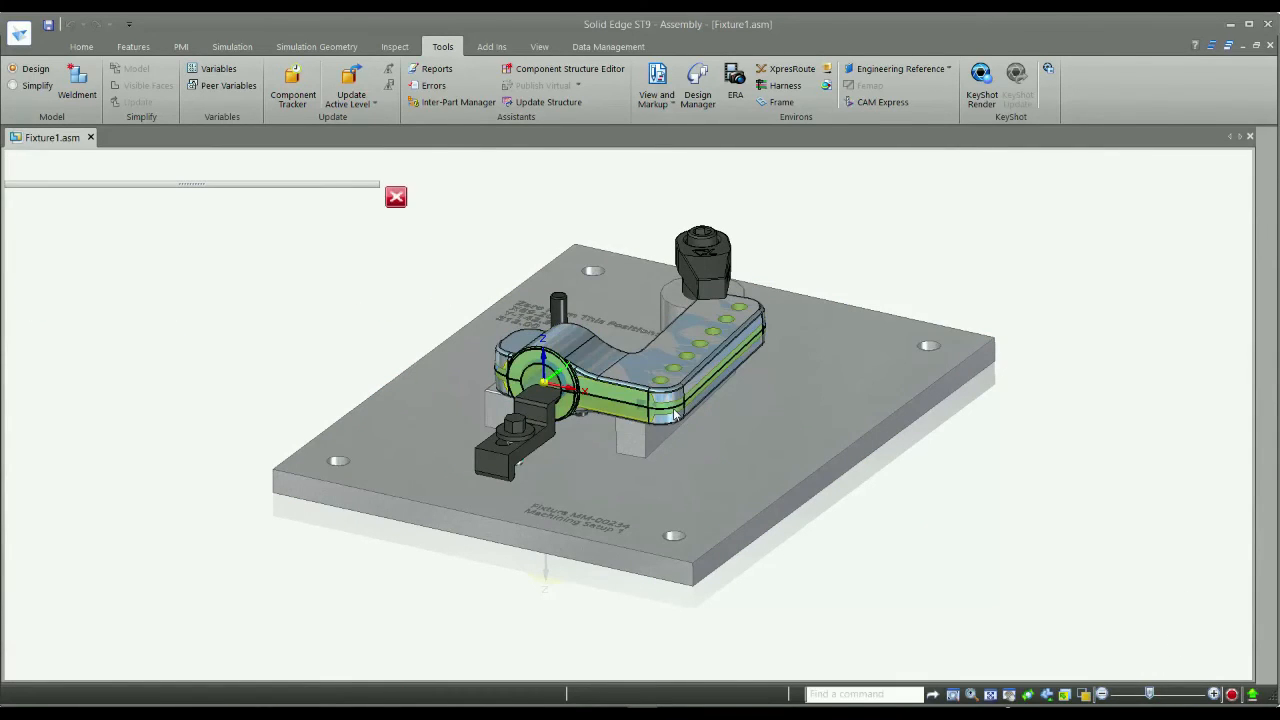
Lengthen the side groove near the arm's corner by moving its end face 5 mm toward the bore boss.
scroll(650, 418, "up", 3)
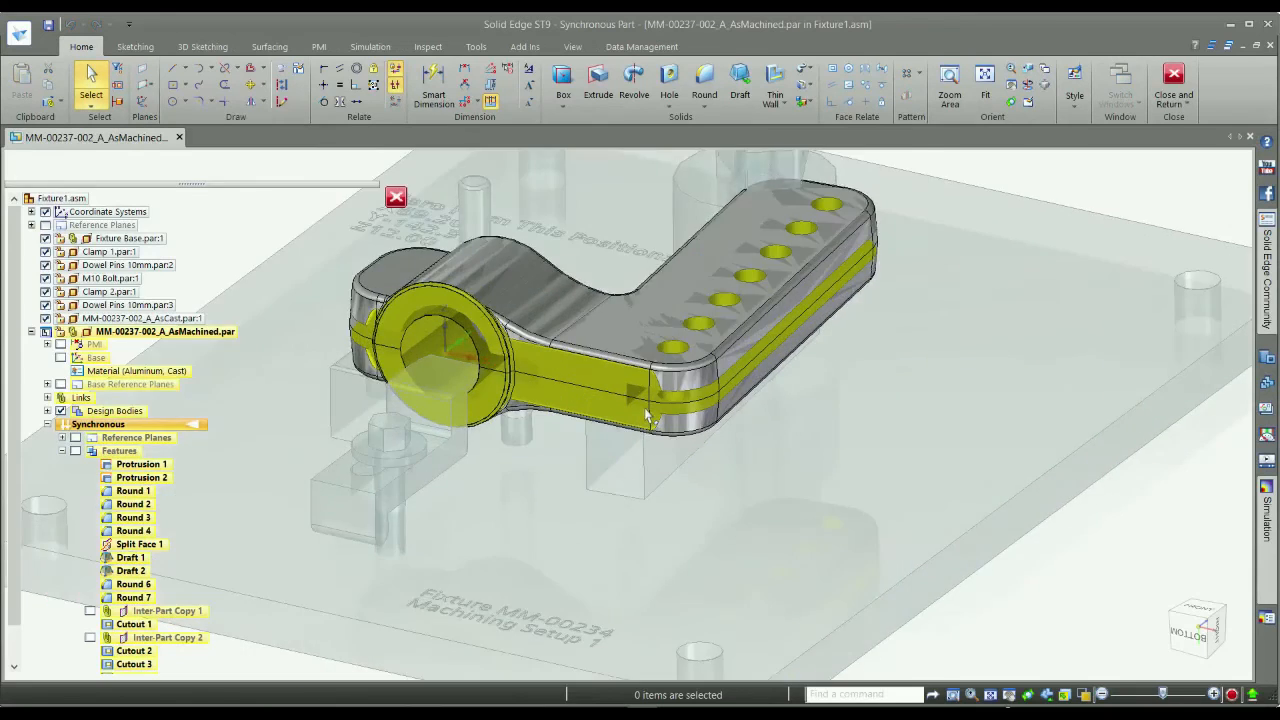
scroll(640, 405, "up", 3)
left_click(626, 385)
scroll(650, 400, "down", 4)
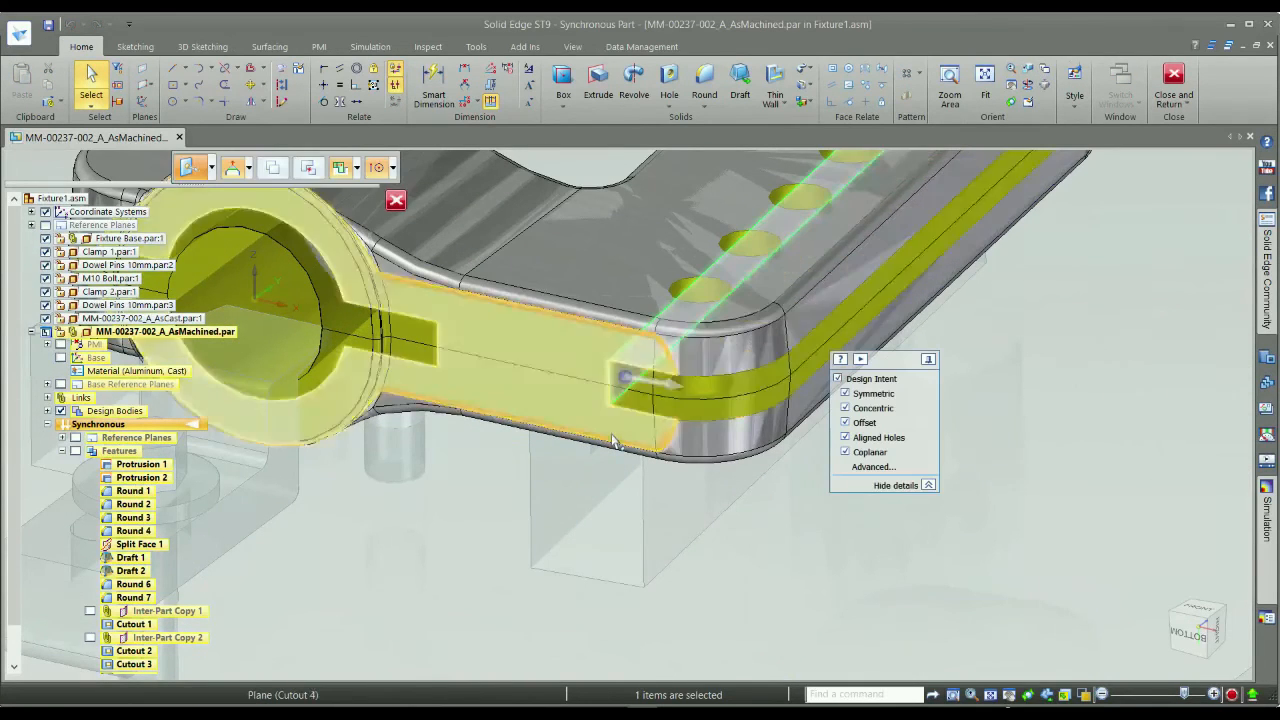
left_click(672, 408)
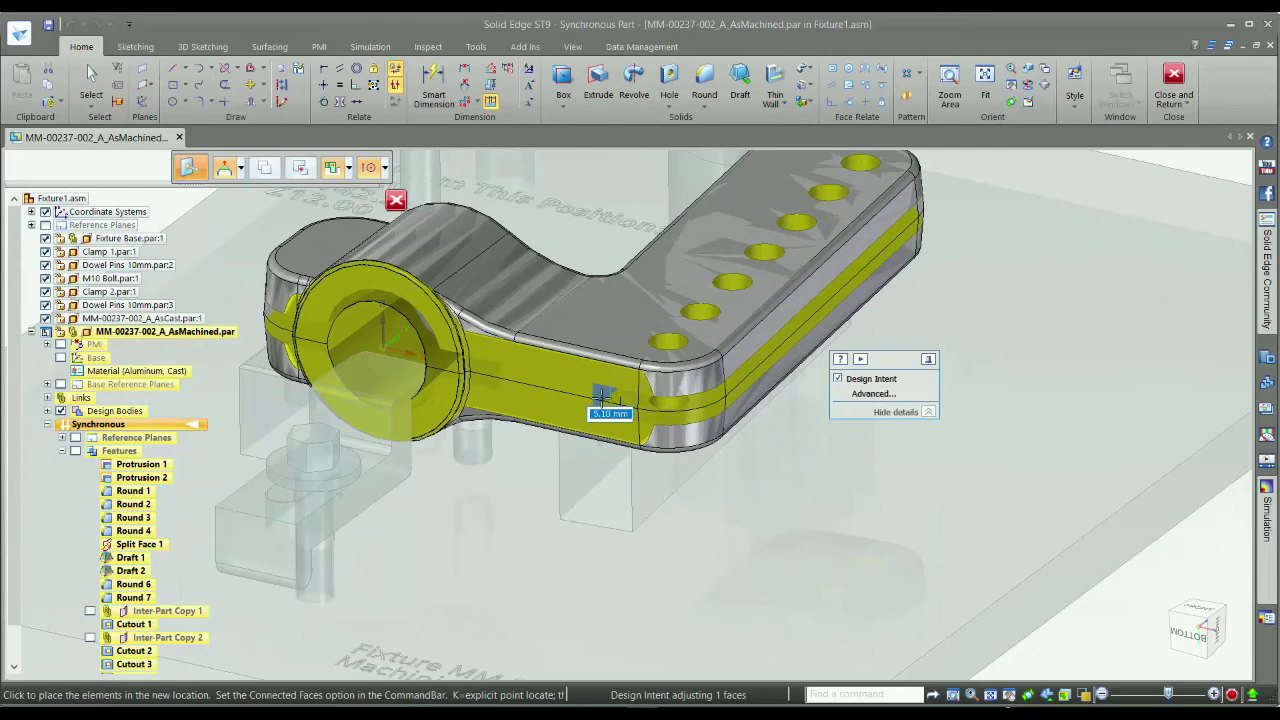
type("5.")
key("Return")
scroll(873, 277, "down", 3)
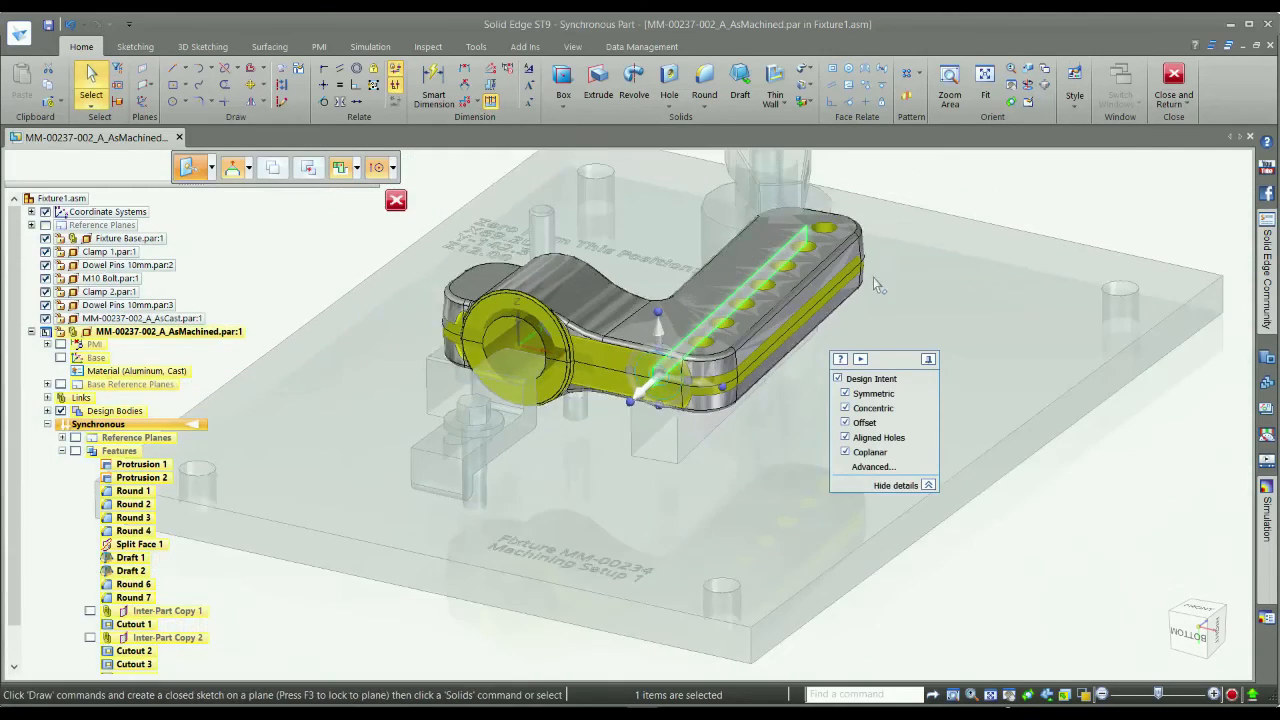
left_click(926, 193)
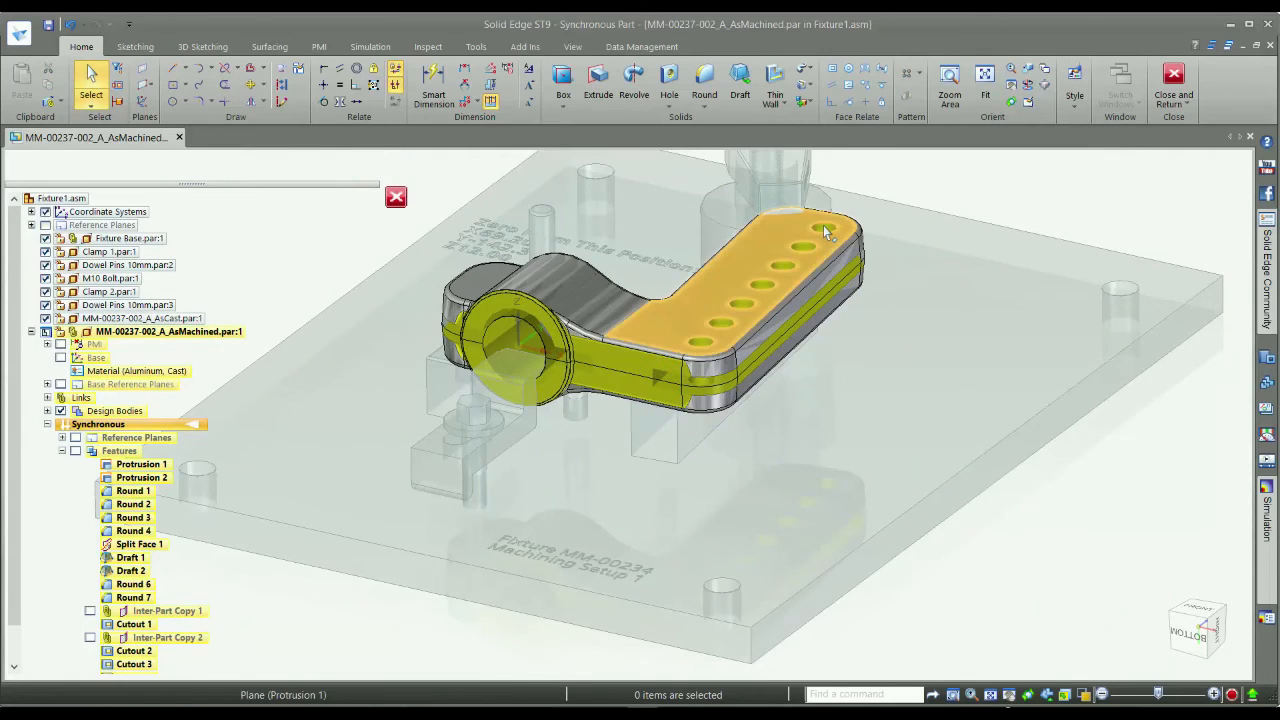
Move all seven 10.5 mm holes along the arm together by 2 mm toward the arm's inner side.
scroll(826, 232, "up", 3)
left_click(795, 255)
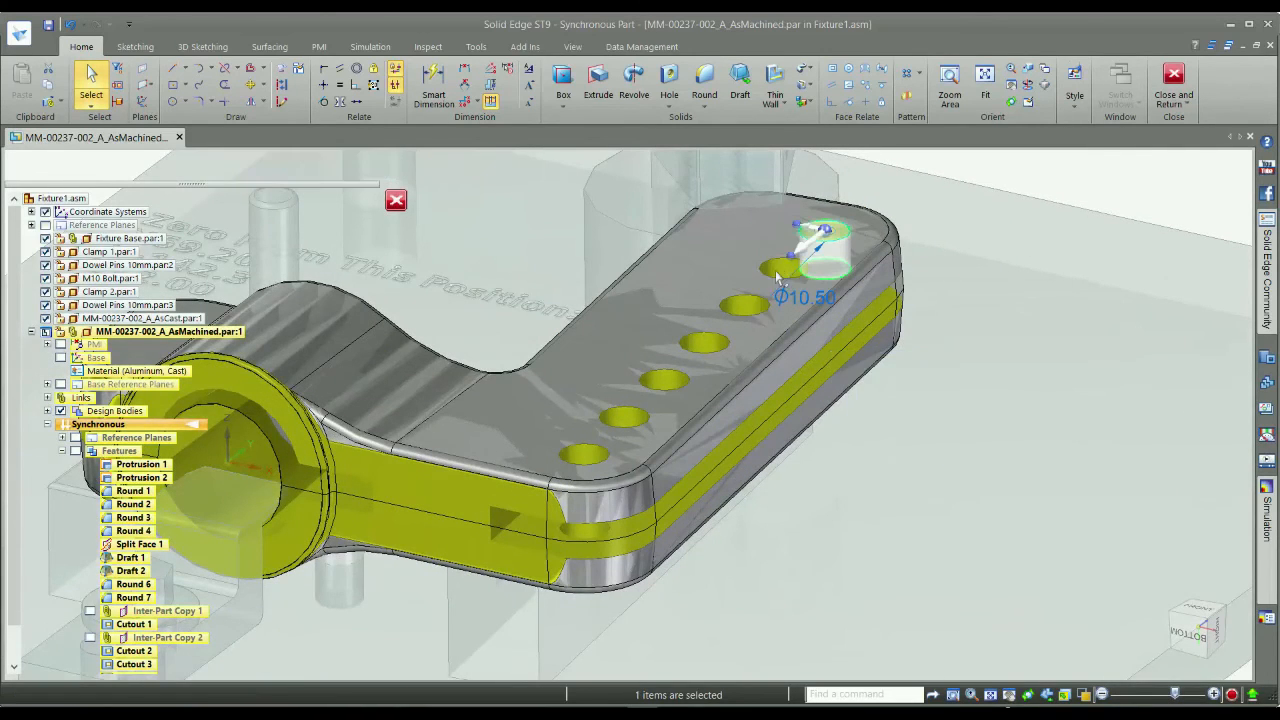
left_click(743, 306)
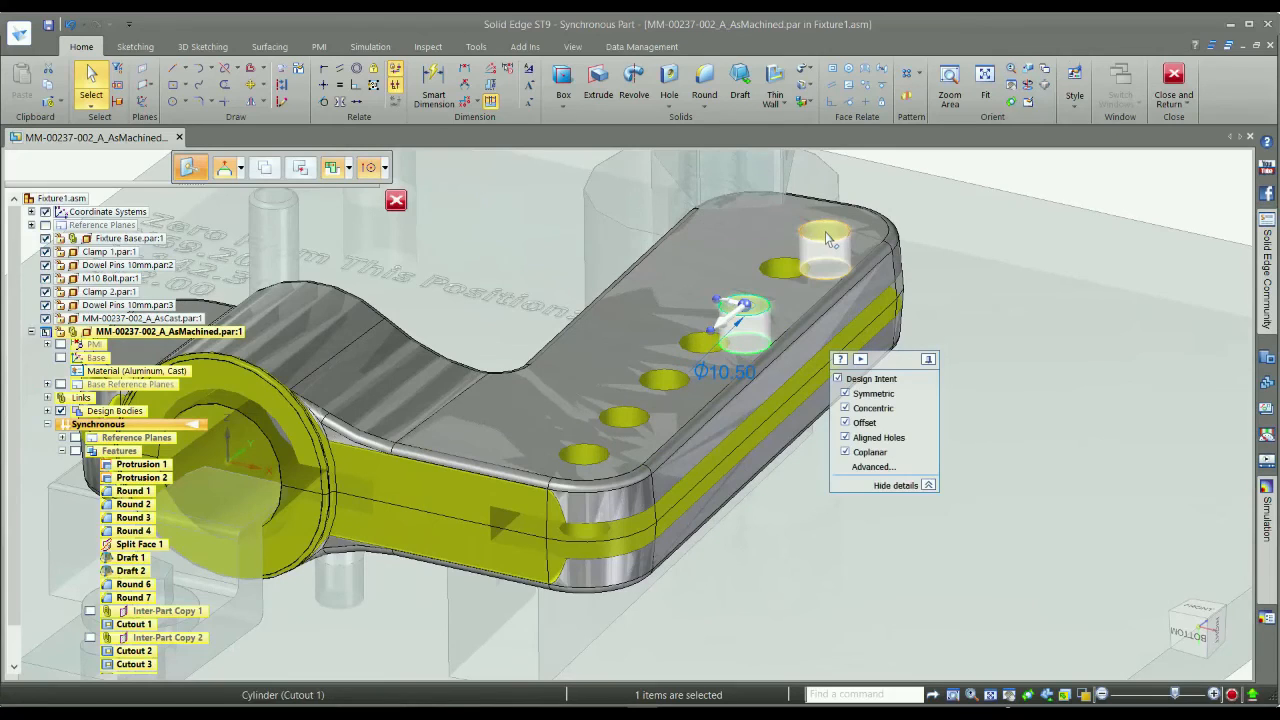
left_click(826, 240, "ctrl")
left_click(785, 268, "ctrl")
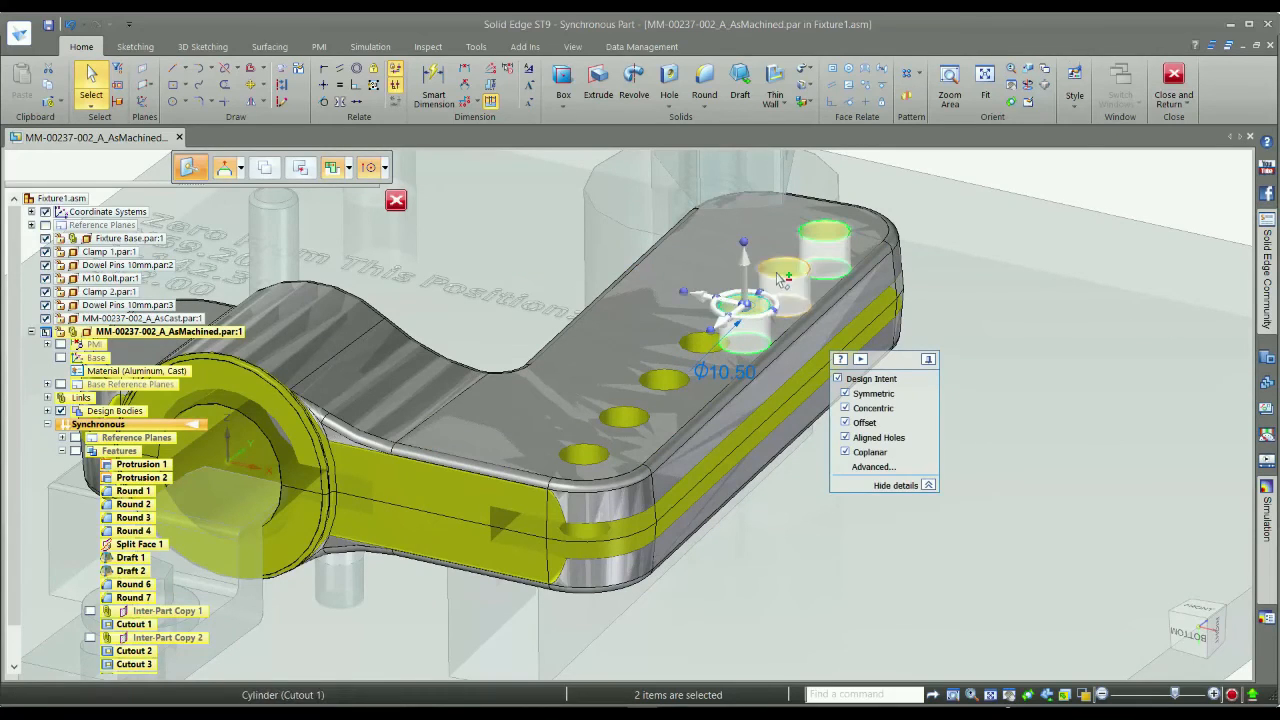
left_click(703, 342, "ctrl")
left_click(664, 380, "ctrl")
left_click(619, 412, "ctrl")
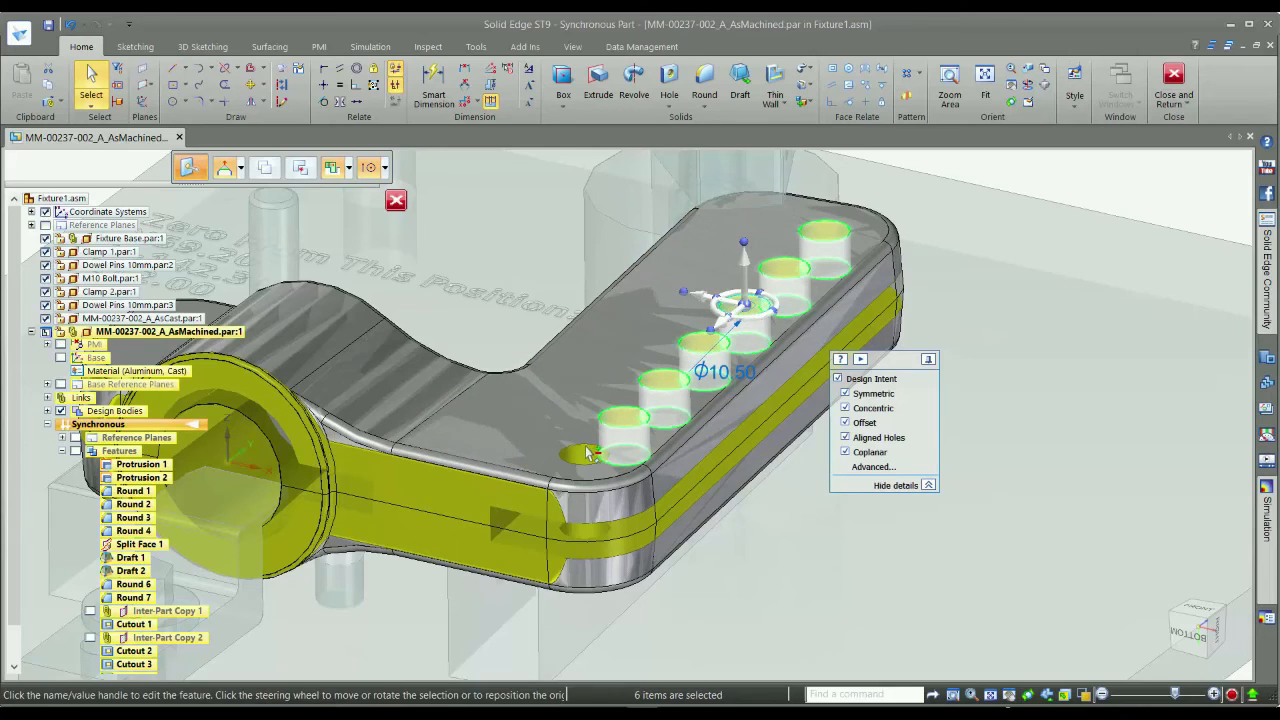
left_click(724, 298)
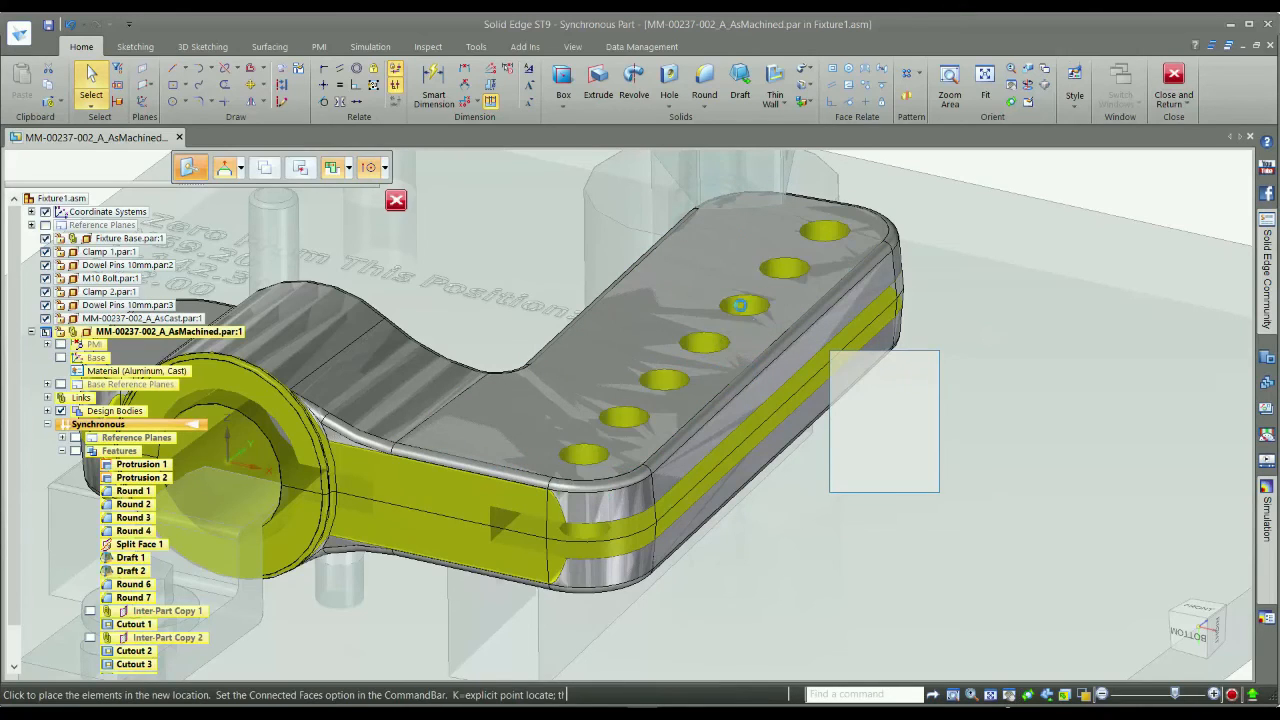
type("2.")
key("Return")
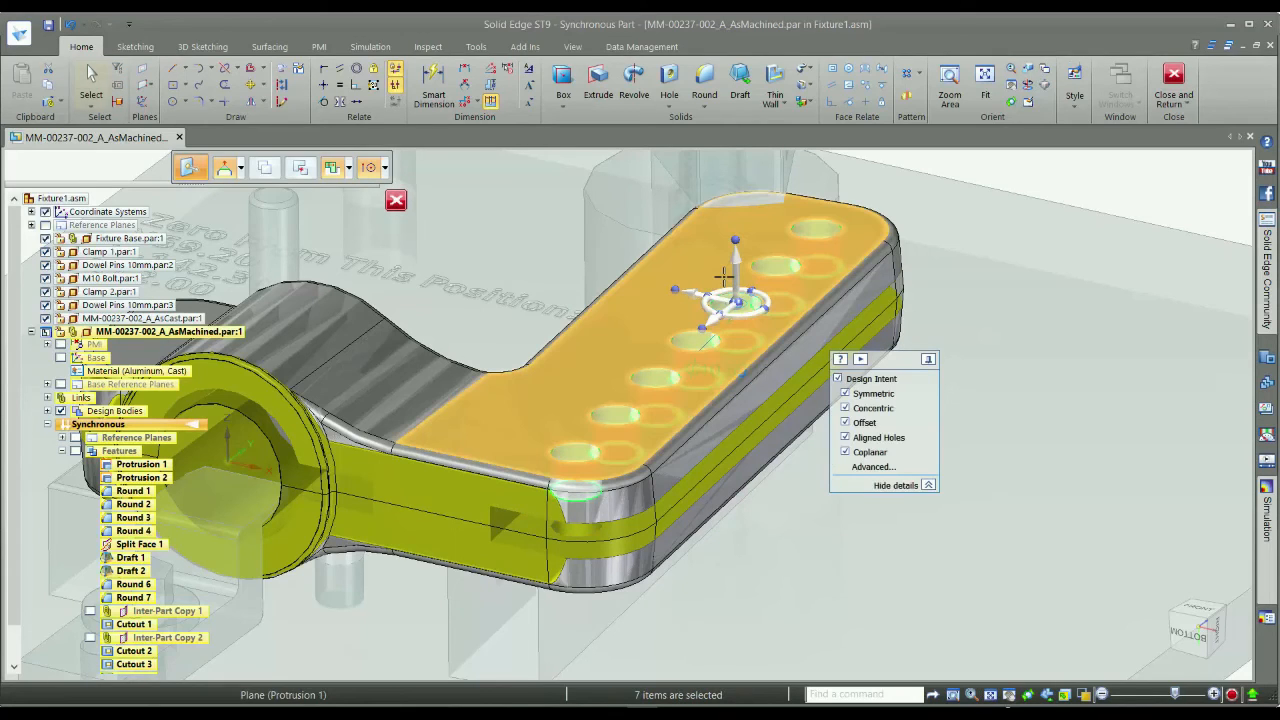
Finish the in-place part edit, return to the Fixture1 assembly and save it.
left_click(1174, 80)
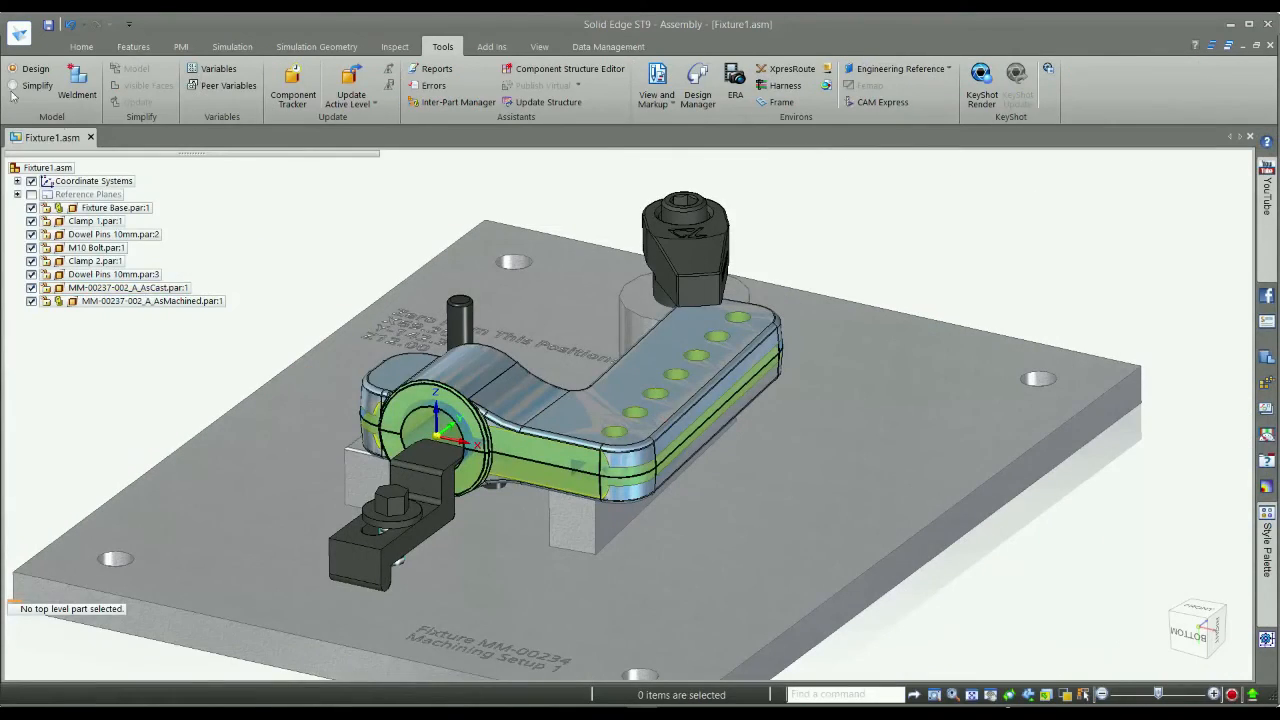
left_click(47, 26)
Send the revised assembly to CAM Express and accept the interoperability assembly update.
left_click(882, 102)
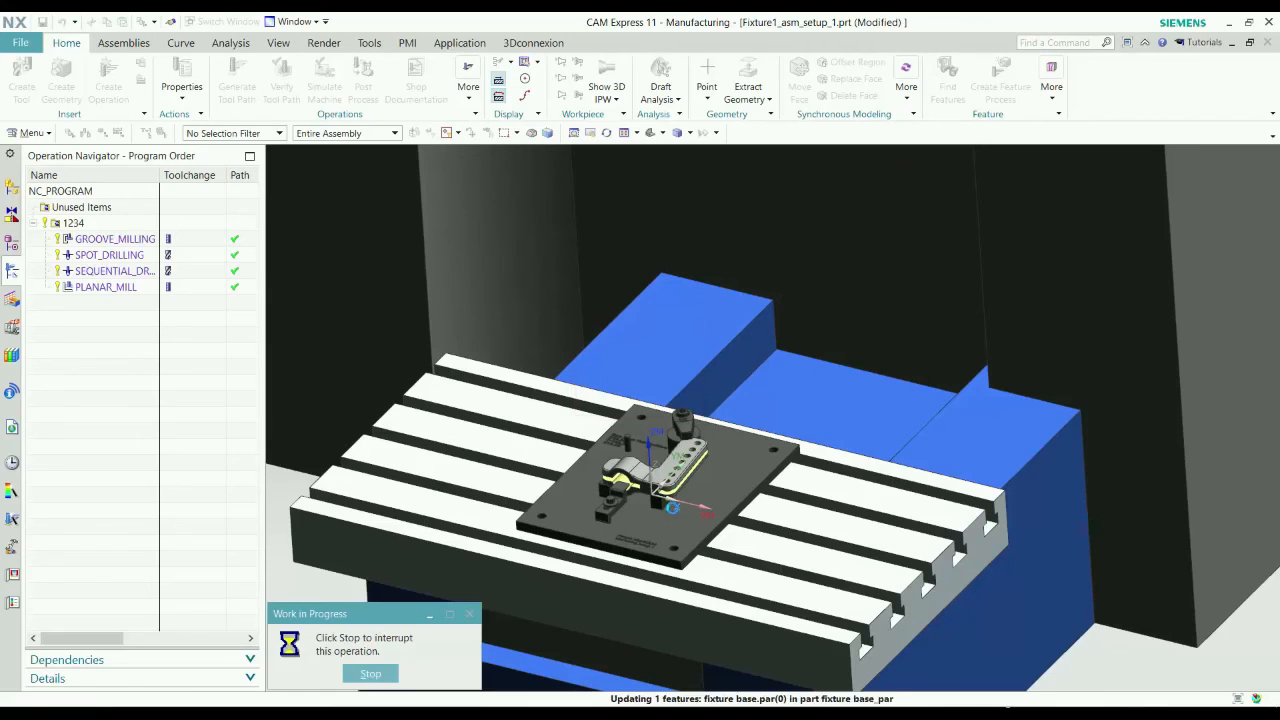
scroll(667, 502, "up", 6)
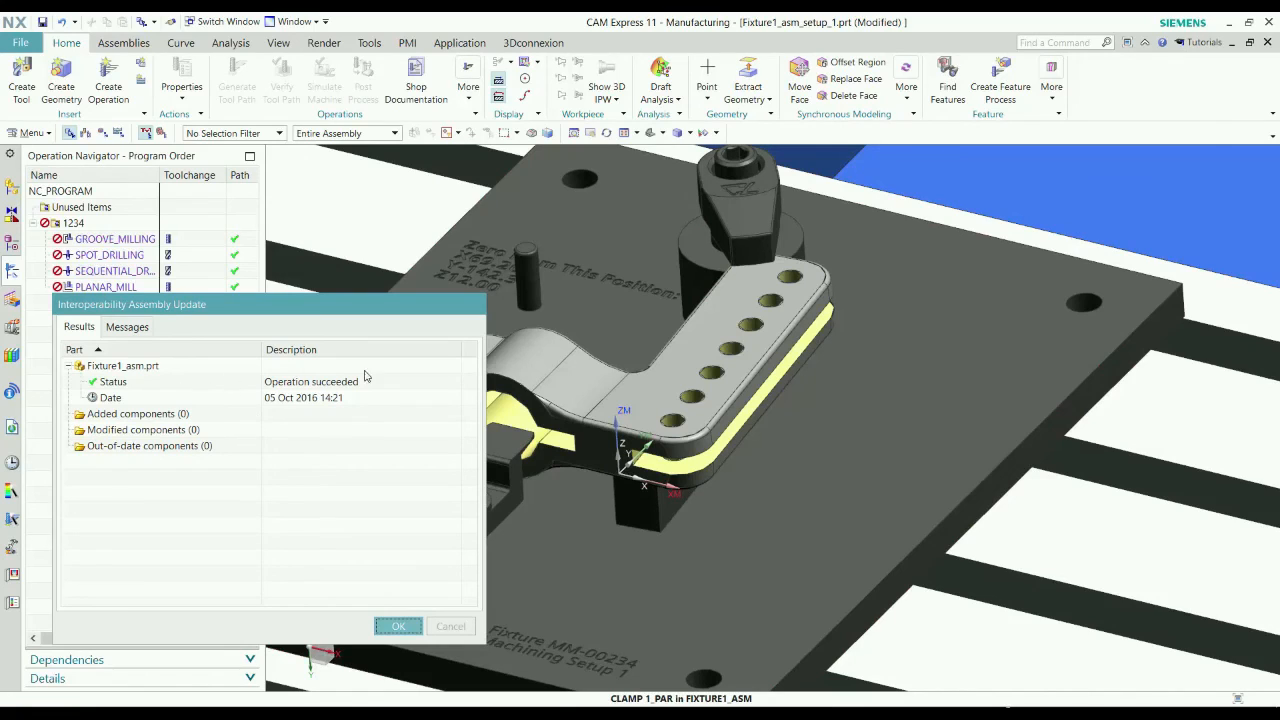
left_click(398, 626)
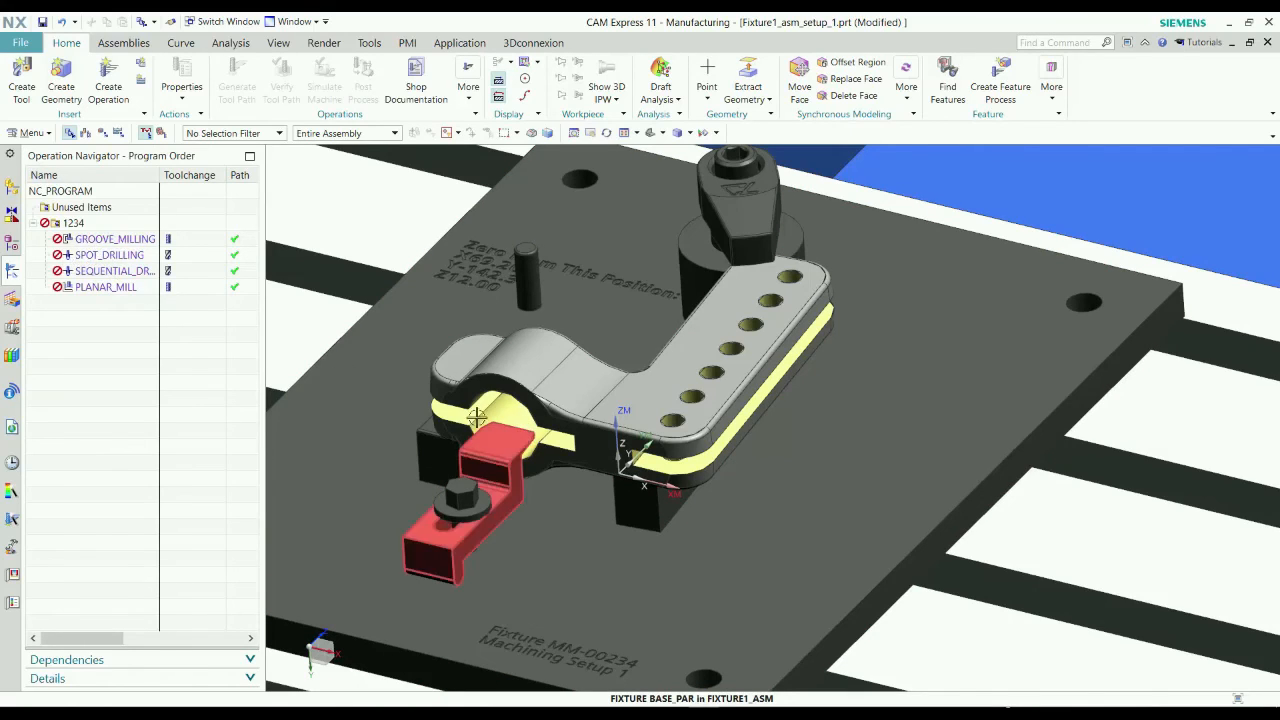
Regenerate the tool paths of all operations in program 1234 without pausing after each path, and accept them.
right_click(105, 229)
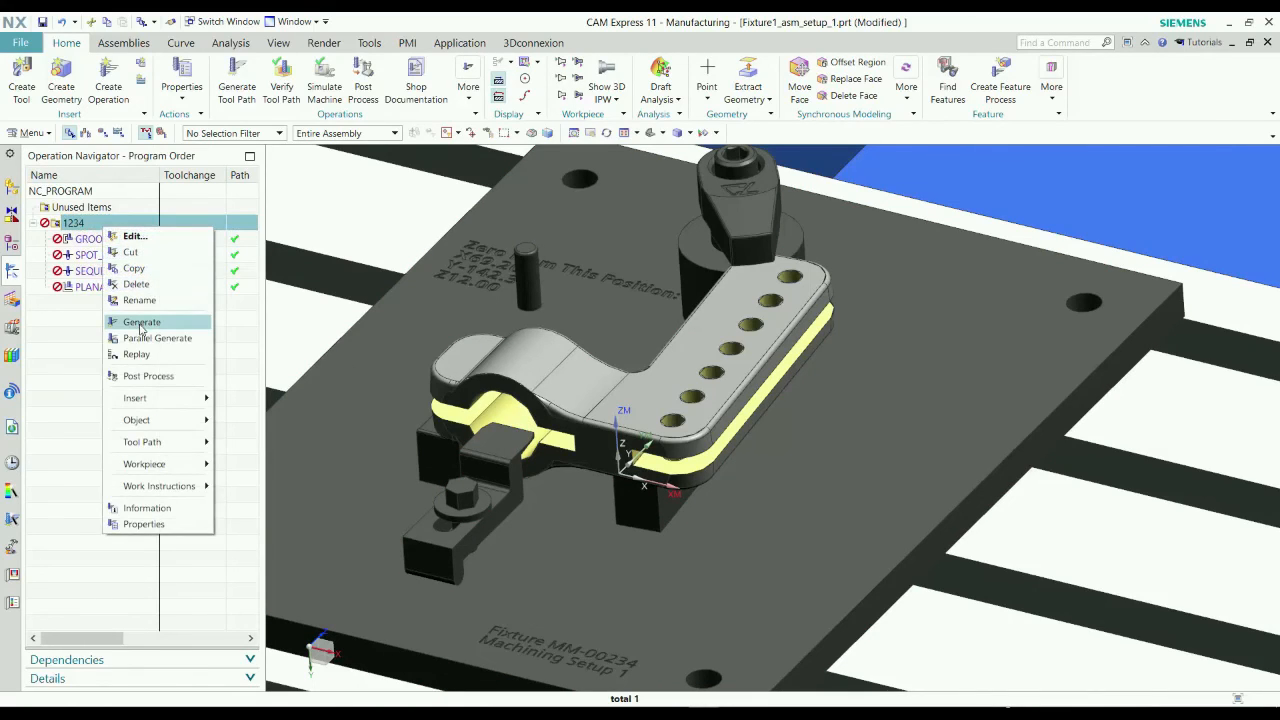
left_click(141, 322)
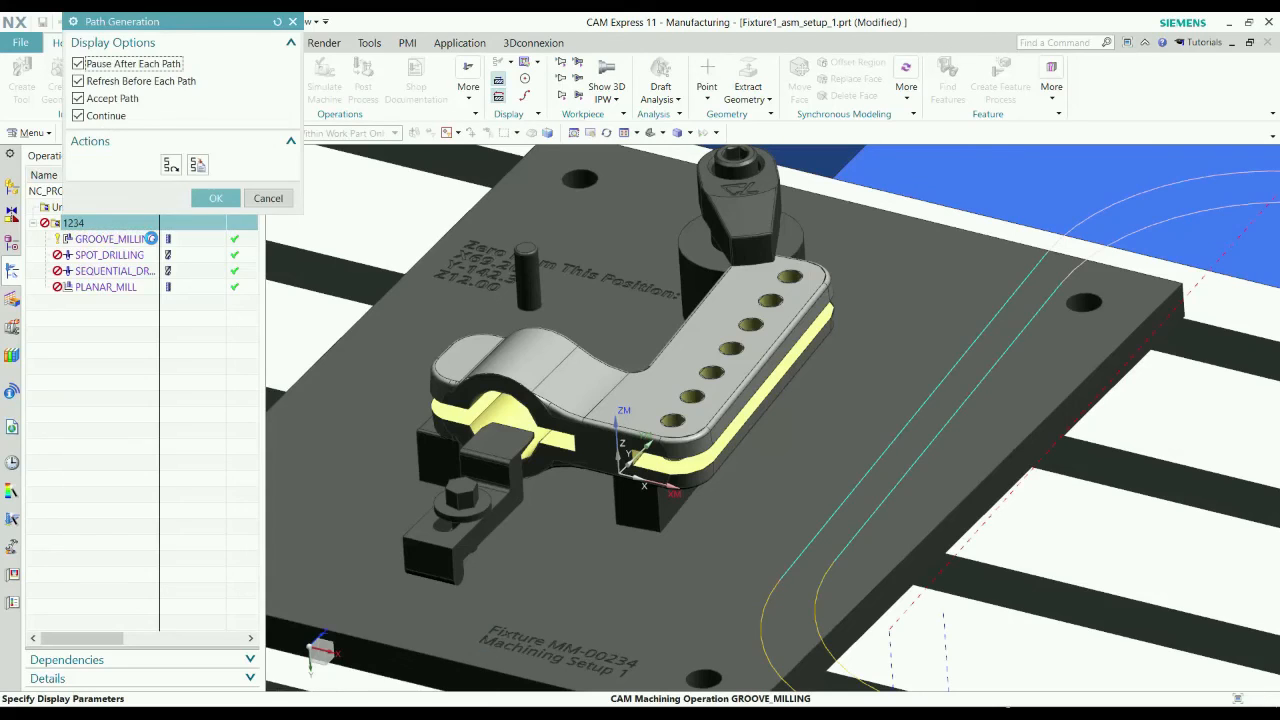
scroll(1040, 292, "down", 4)
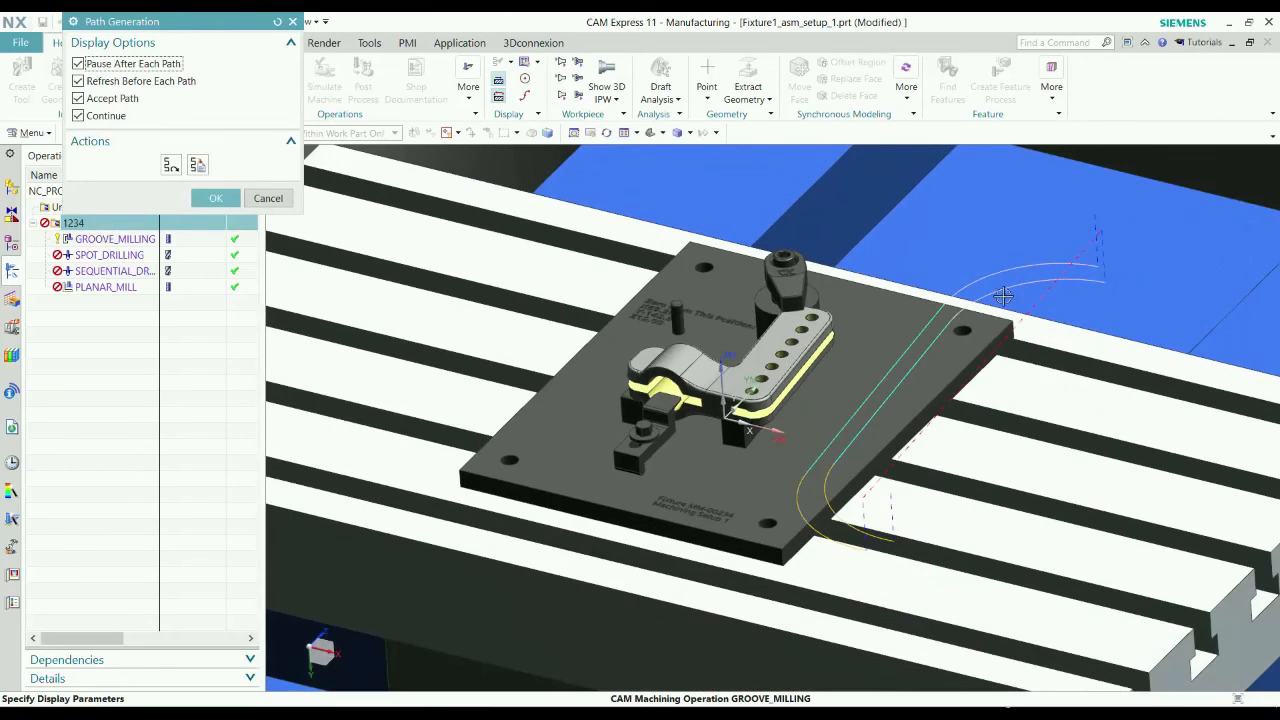
left_click(79, 64)
left_click(215, 198)
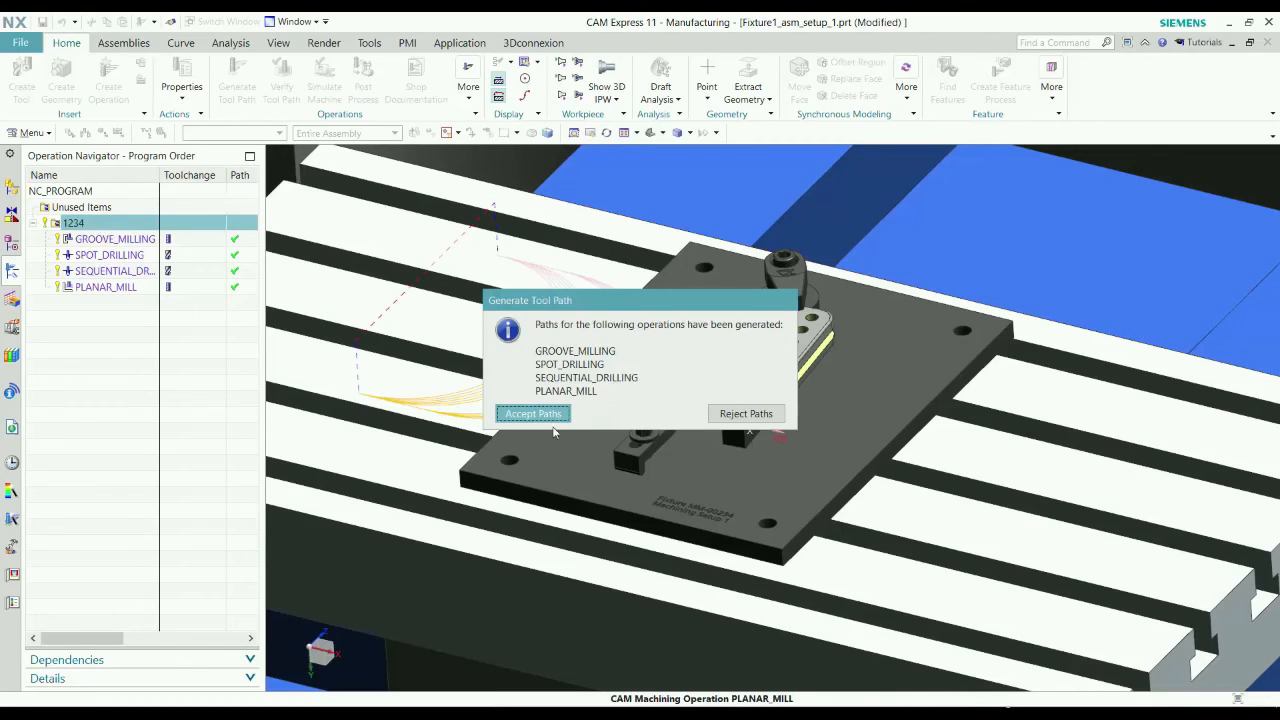
left_click(533, 414)
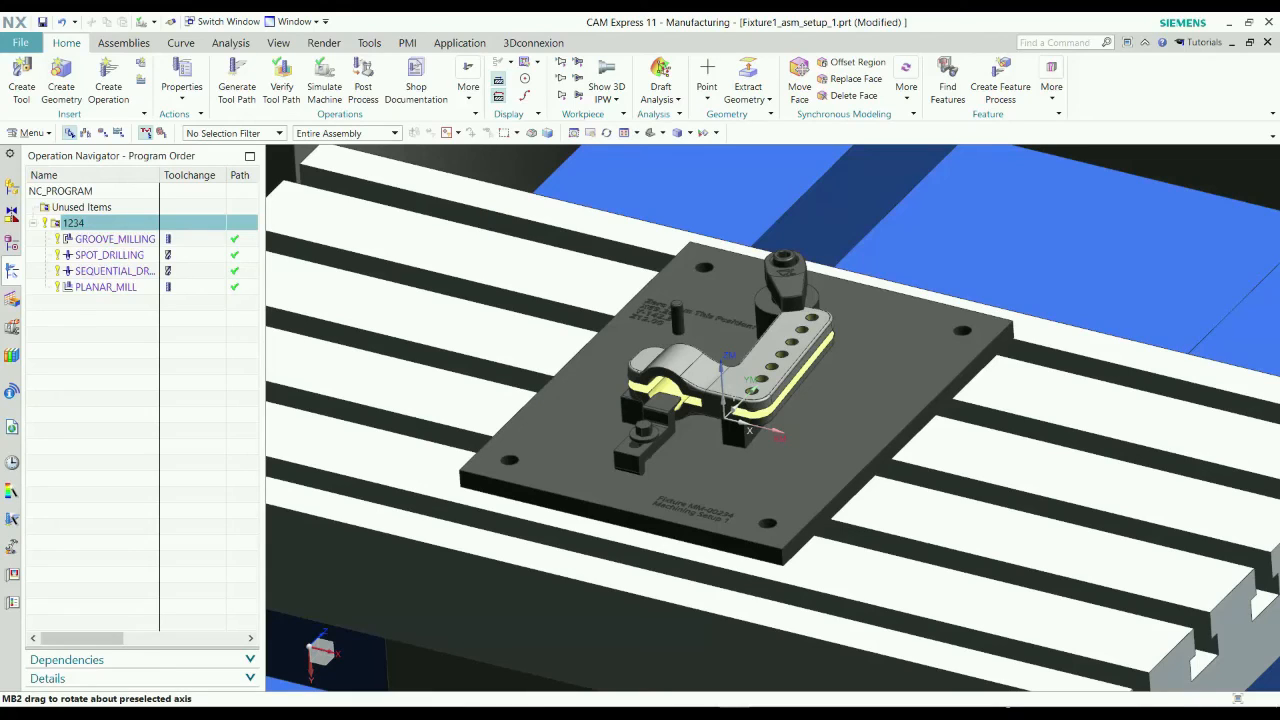
Open the machine simulation for program 1234 and enable Show 3D Material Removal in its simulation settings.
left_click(324, 80)
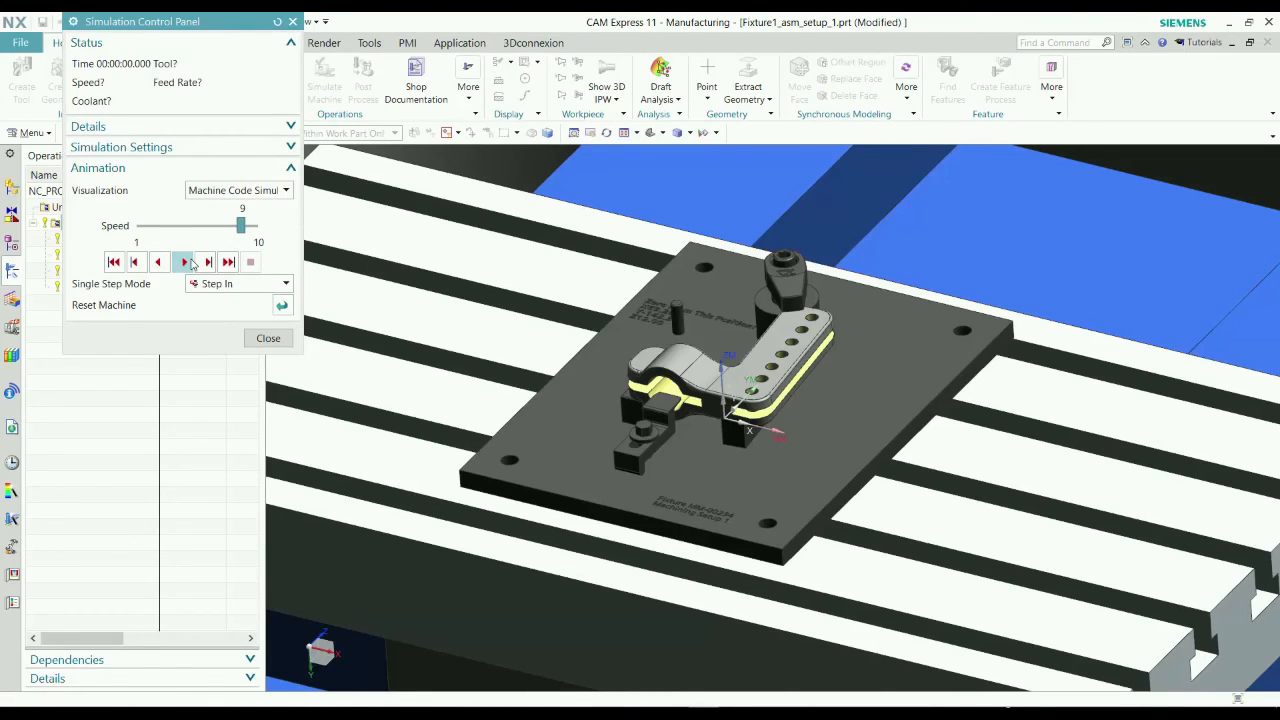
left_click(186, 262)
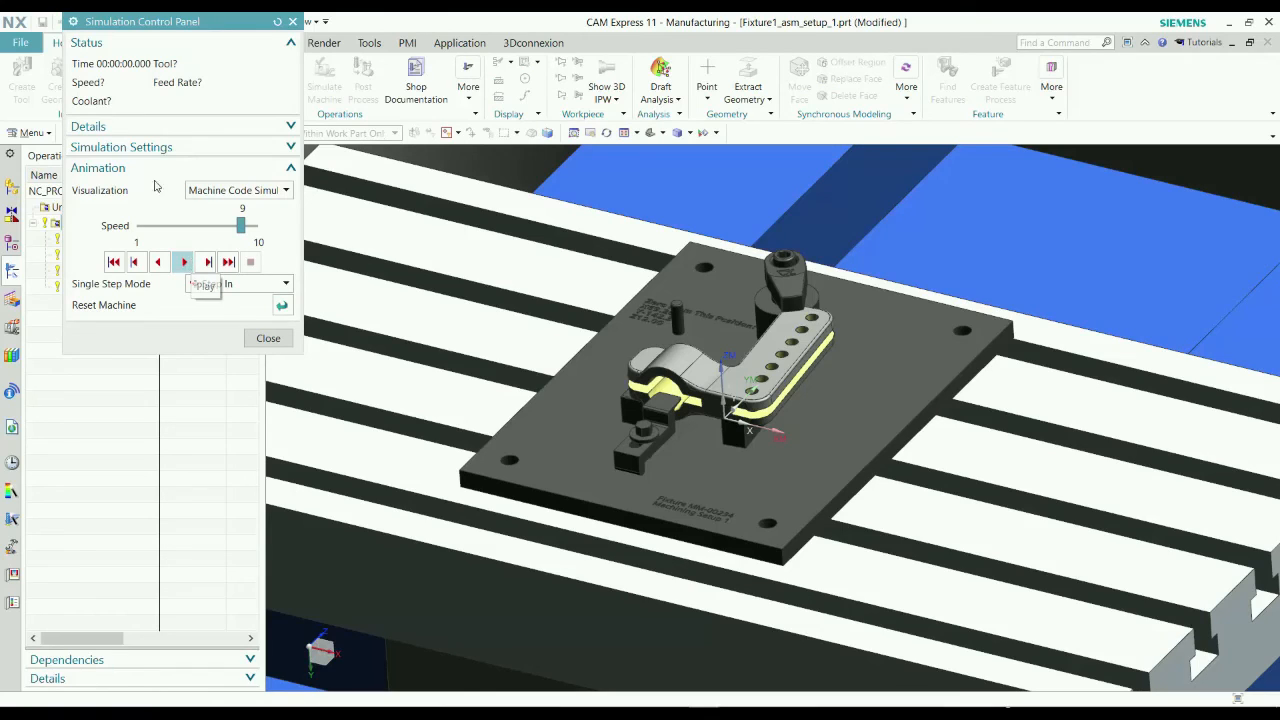
left_click(126, 127)
left_click(130, 243)
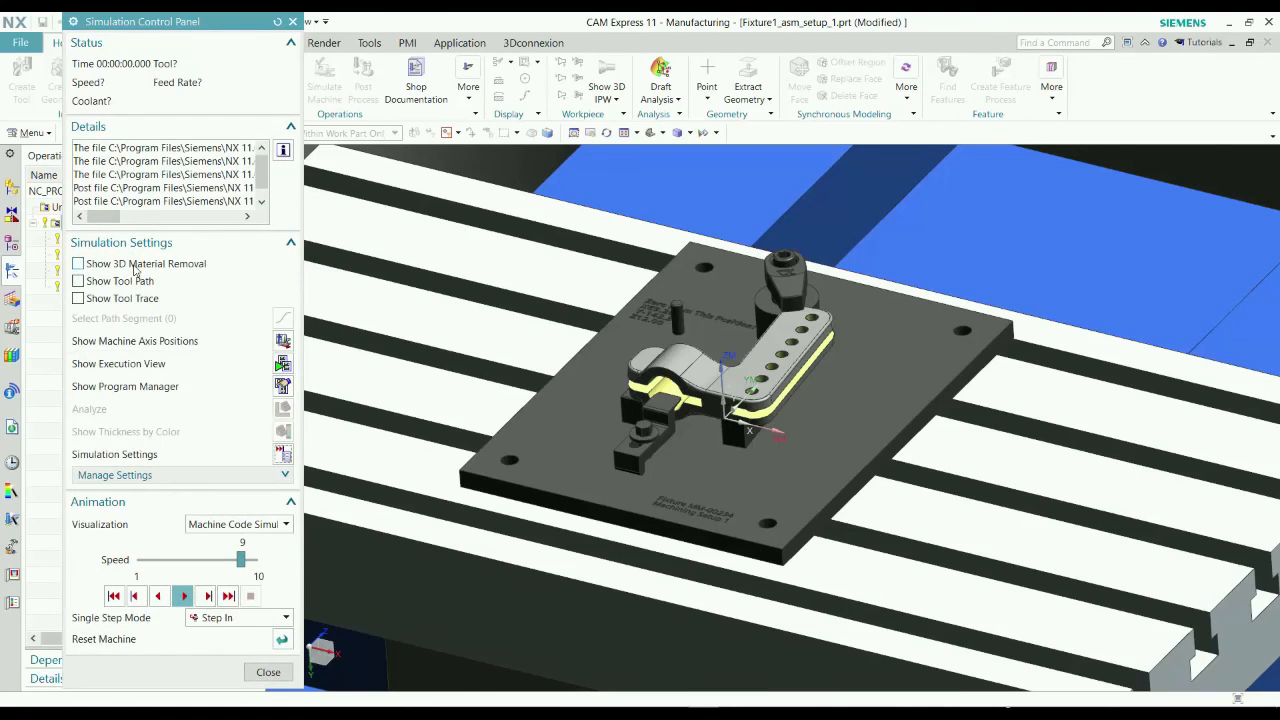
left_click(132, 264)
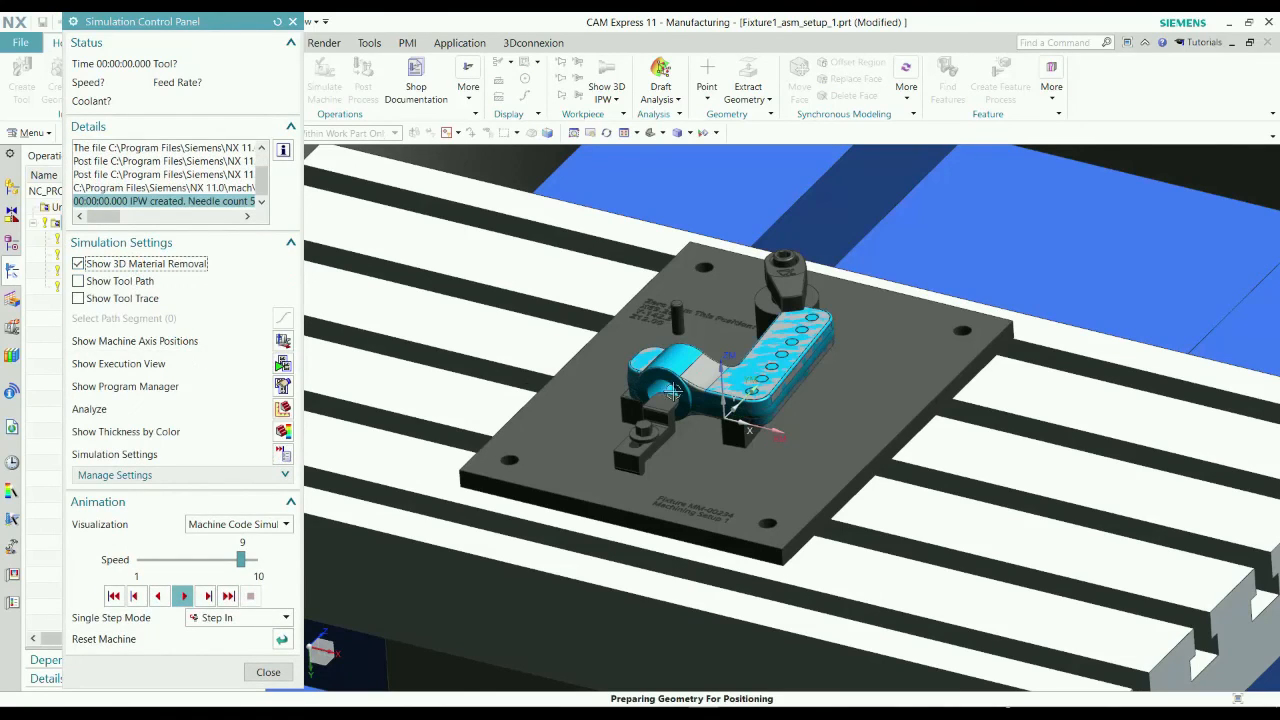
Play the machine code simulation at speed 9, inspect the machined part on the fixture, and close the simulation.
left_click(186, 596)
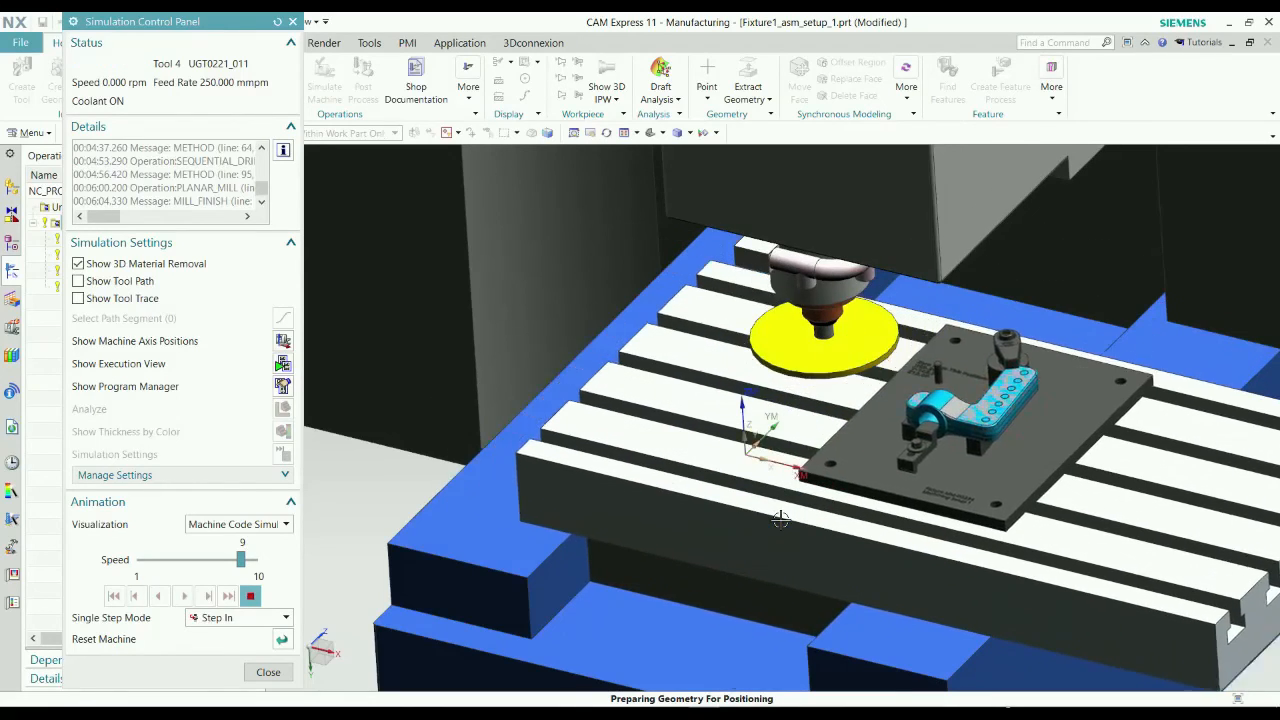
scroll(728, 479, "up", 1)
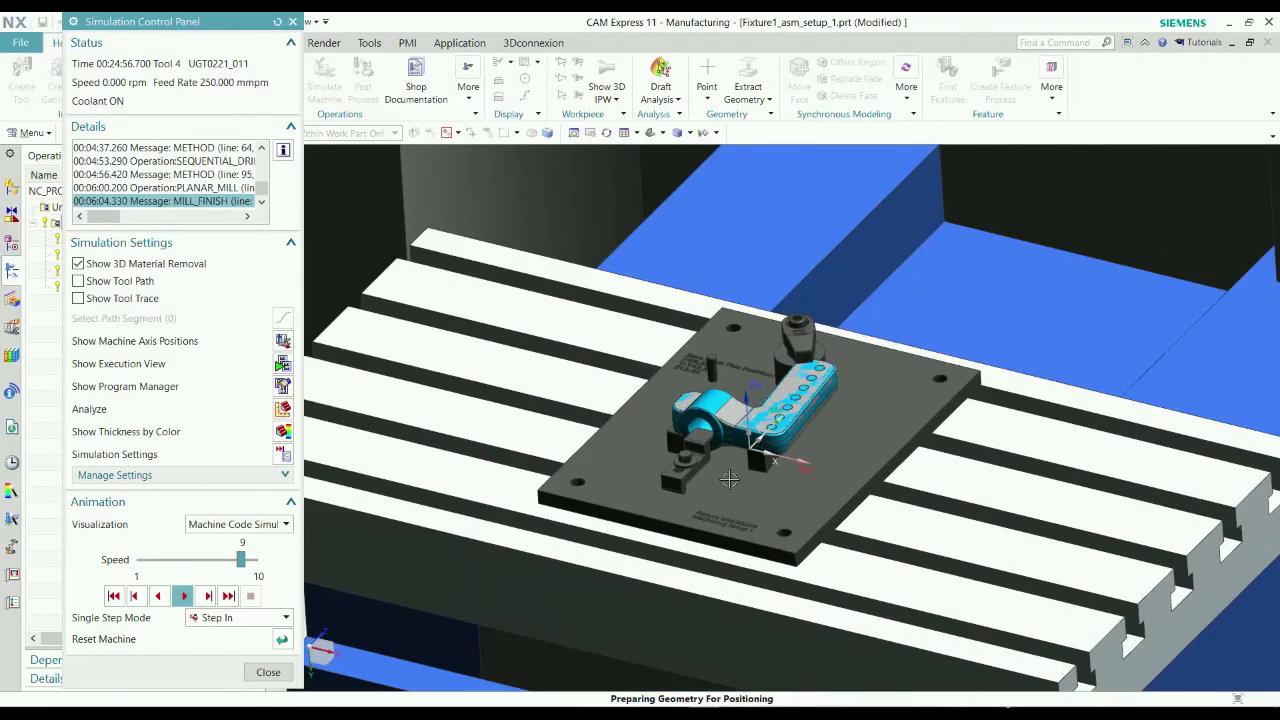
scroll(731, 479, "down", 2)
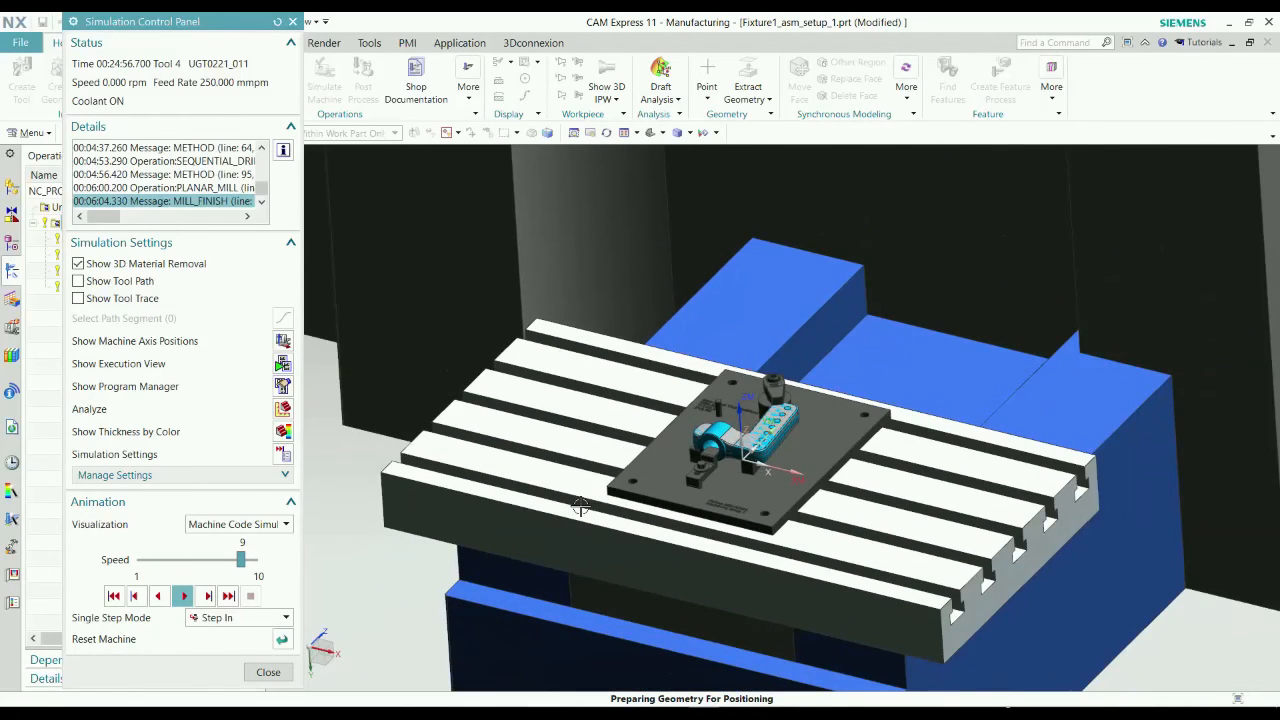
left_click(268, 672)
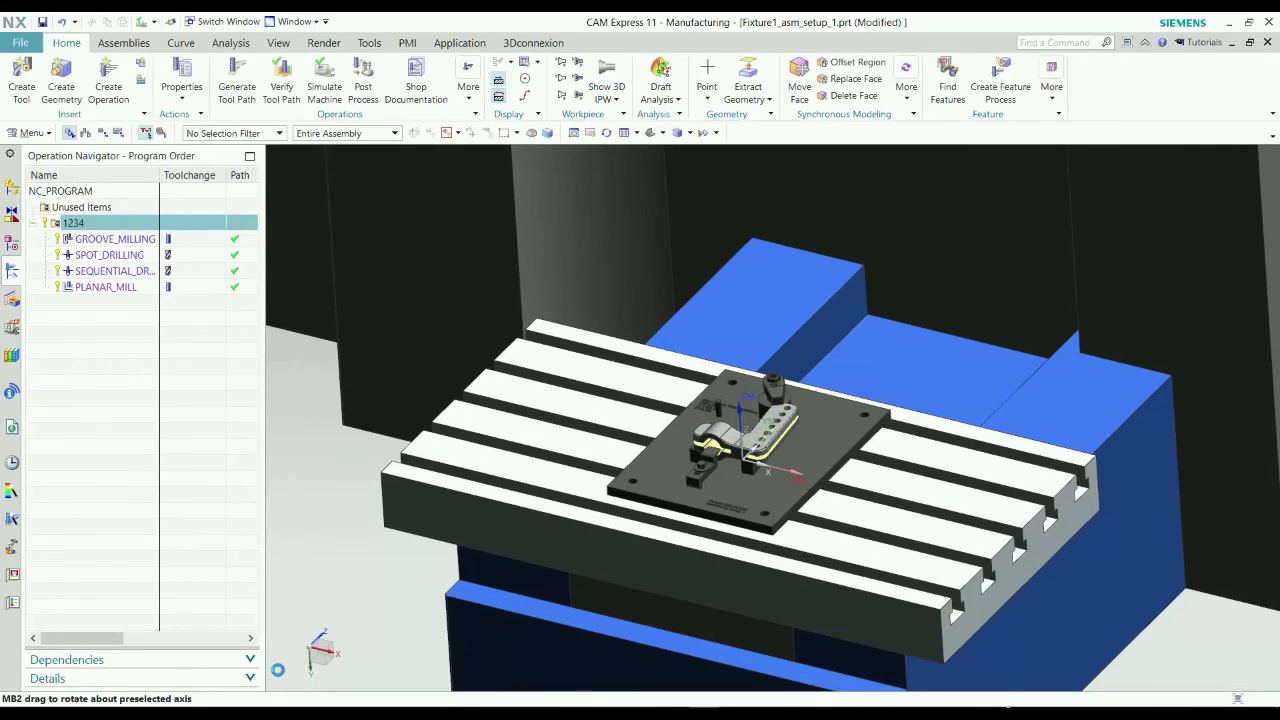